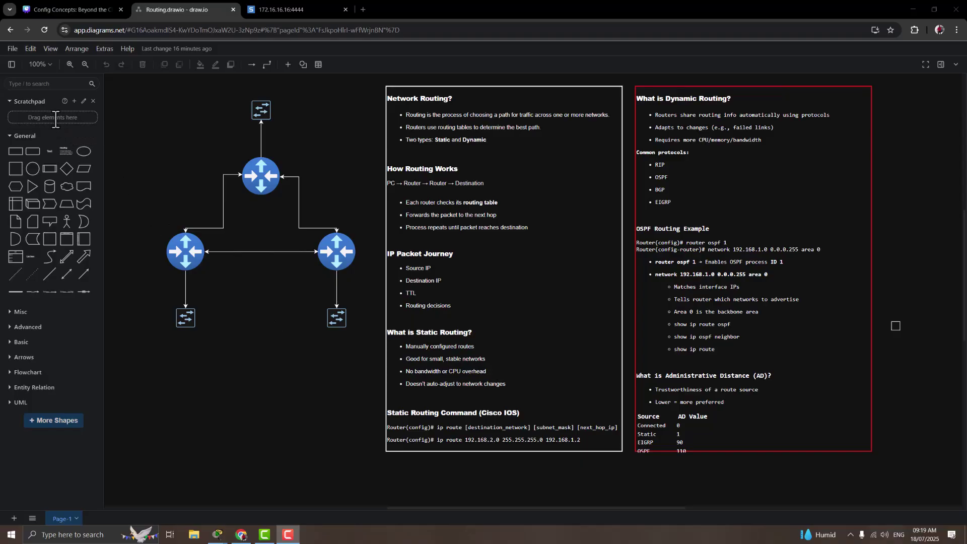
- Search the shape library for "router" shapes
left_click(48, 86)
type("router")
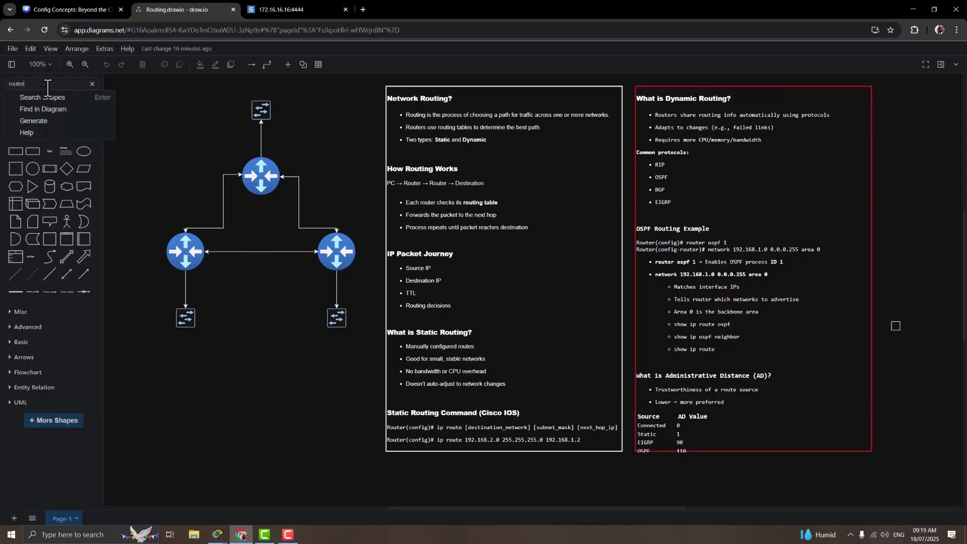
key("Return")
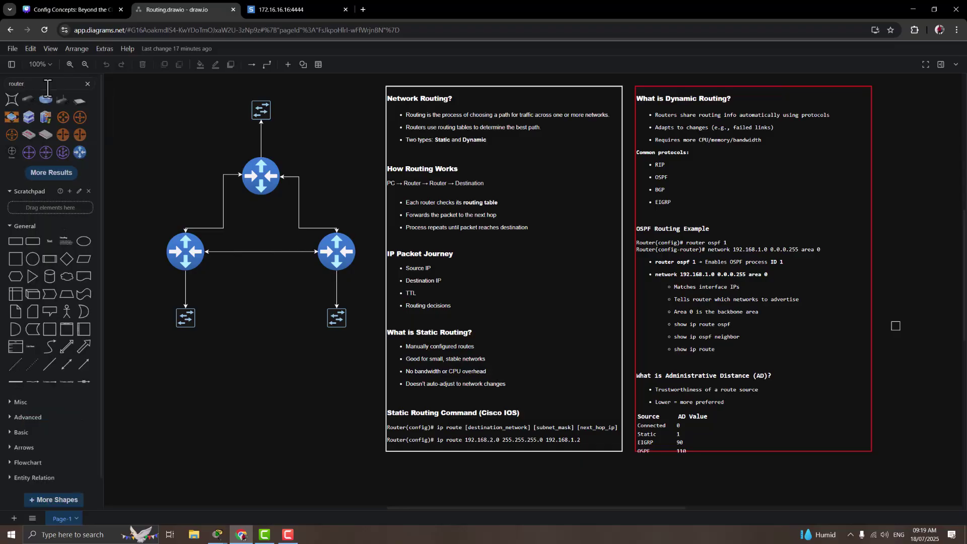
mouse_move(45, 126)
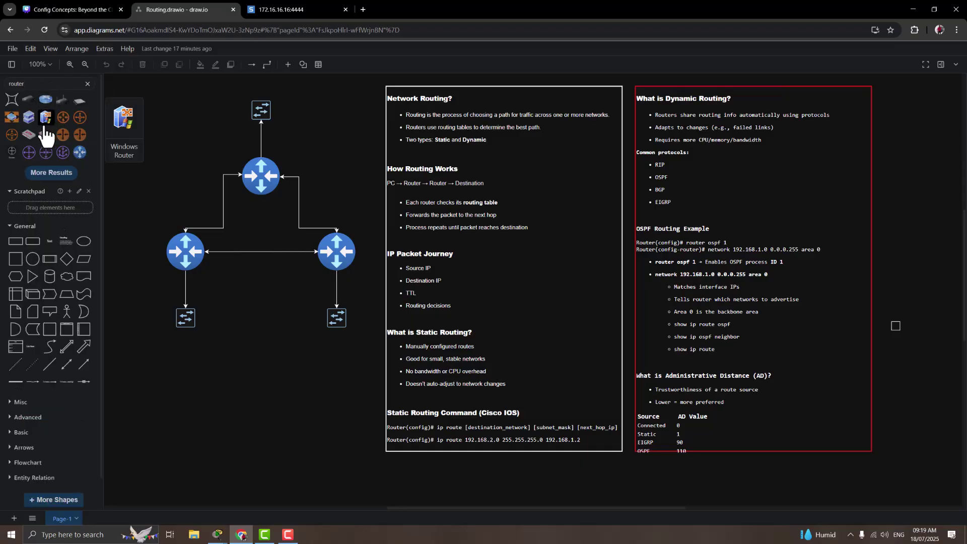
- Add the blue 3D router shape at the upper left of the topology diagram and delete it again
left_click_drag(45, 100, 150, 110)
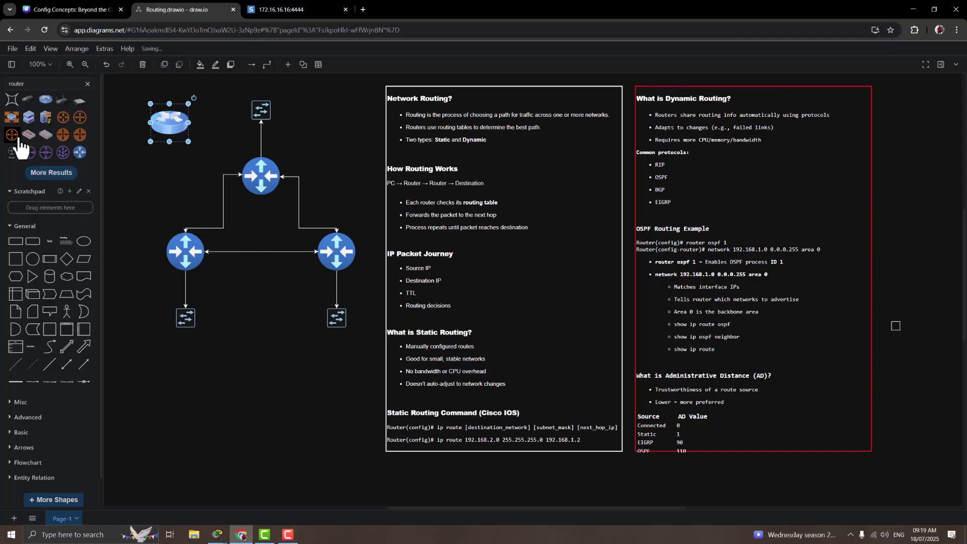
mouse_move(15, 143)
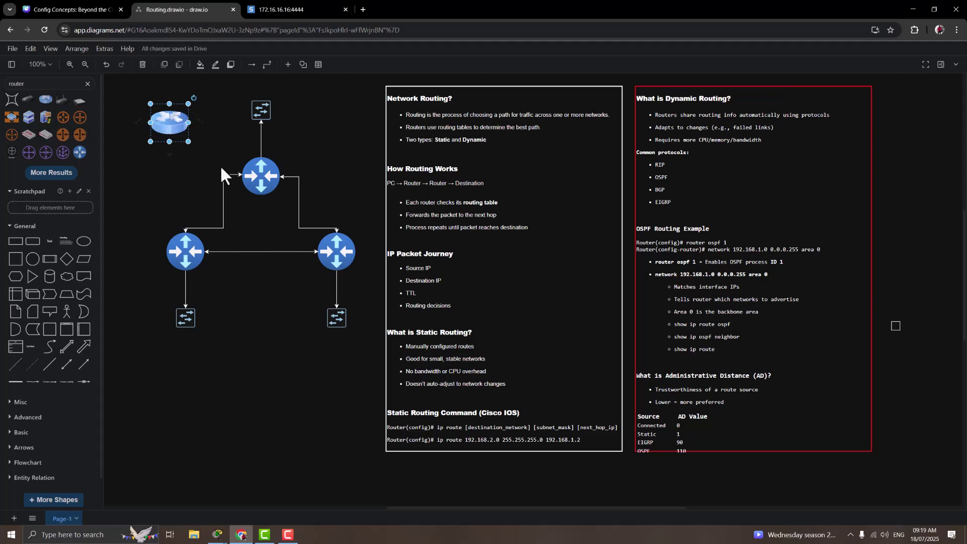
mouse_move(201, 134)
key("Delete")
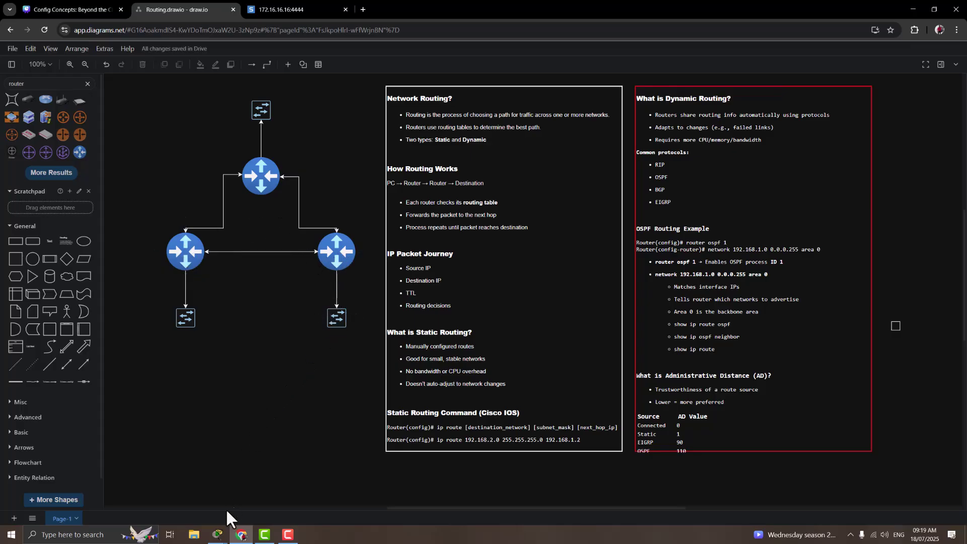
- Switch to Cisco Packet Tracer and start signing in with the Skills For All option
mouse_move(218, 534)
left_click(245, 503)
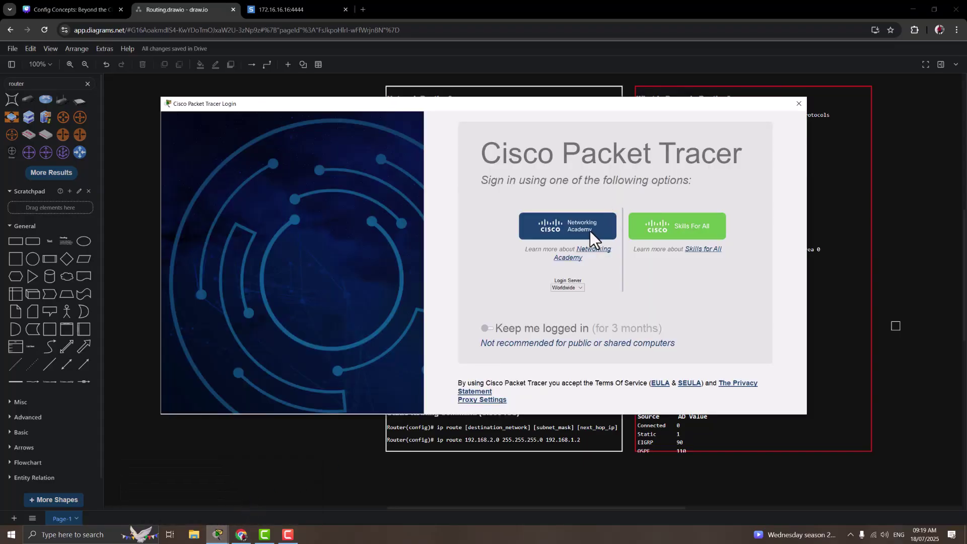
left_click(669, 231)
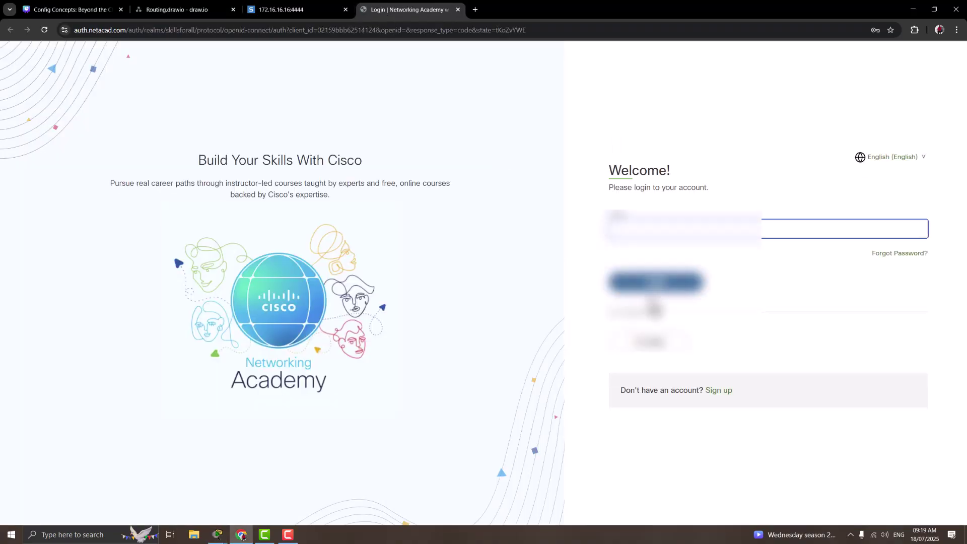
- Log in to the Networking Academy account with the saved login and password, and close the sign-in page
left_click(642, 229)
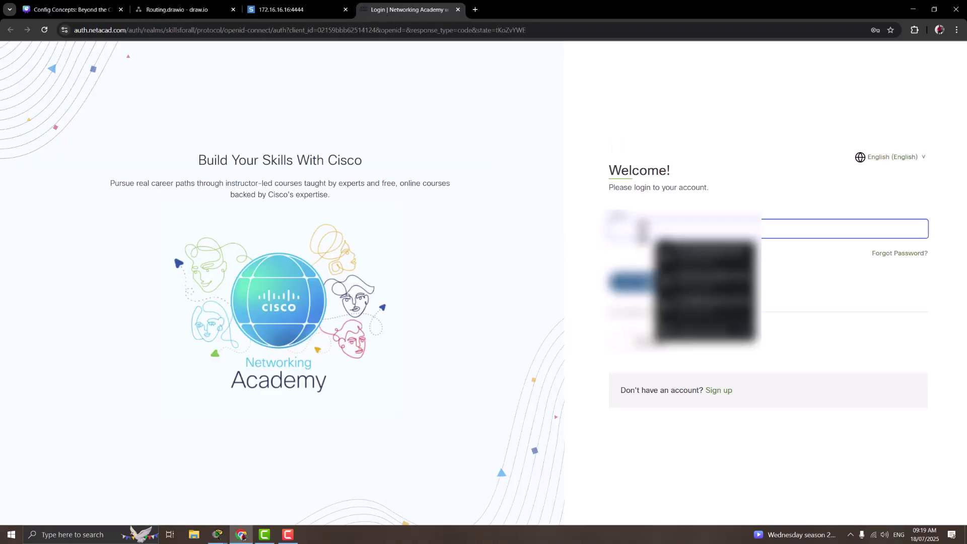
left_click(687, 267)
left_click(651, 288)
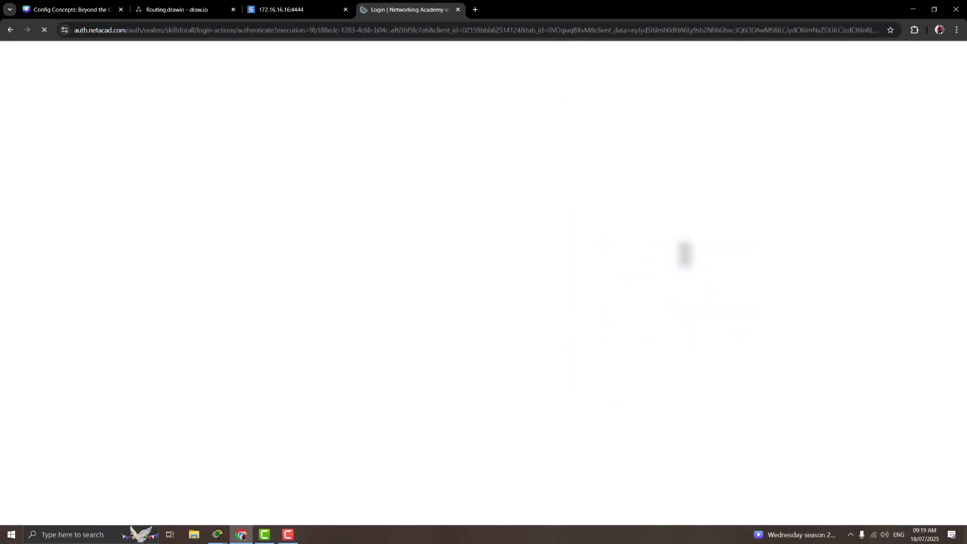
left_click(658, 318)
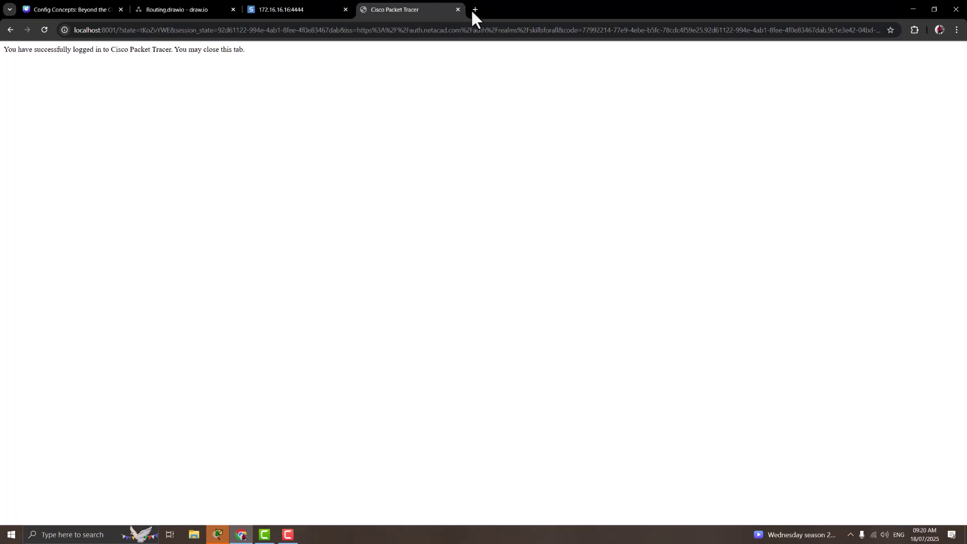
left_click(458, 9)
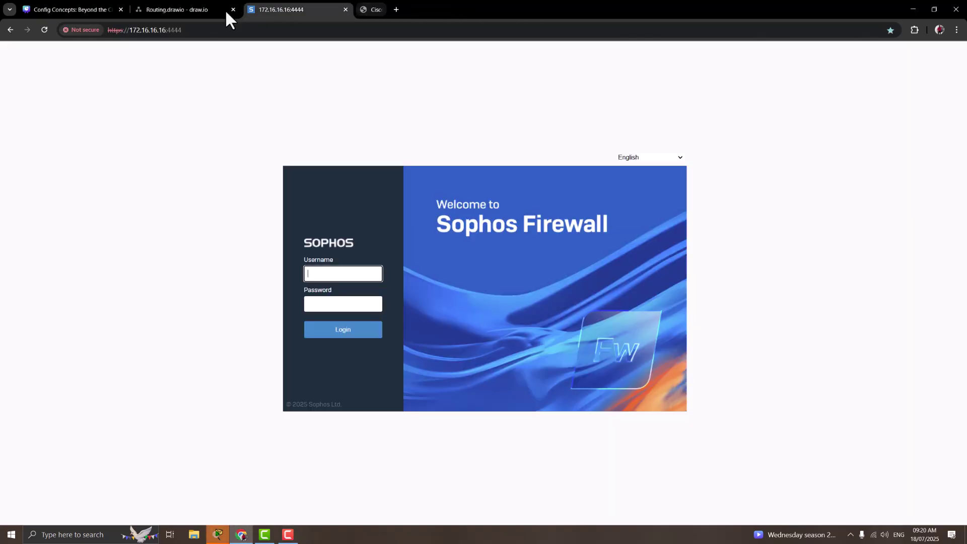
- Return to the Routing diagram in draw.io and review the notes on network routing, how routing works and the IP packet journey
left_click(195, 9)
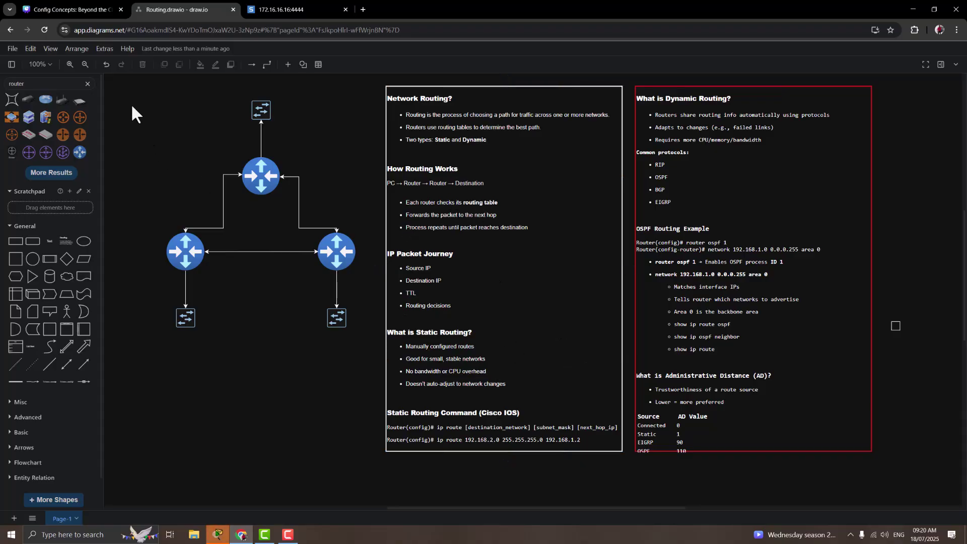
left_click(70, 64)
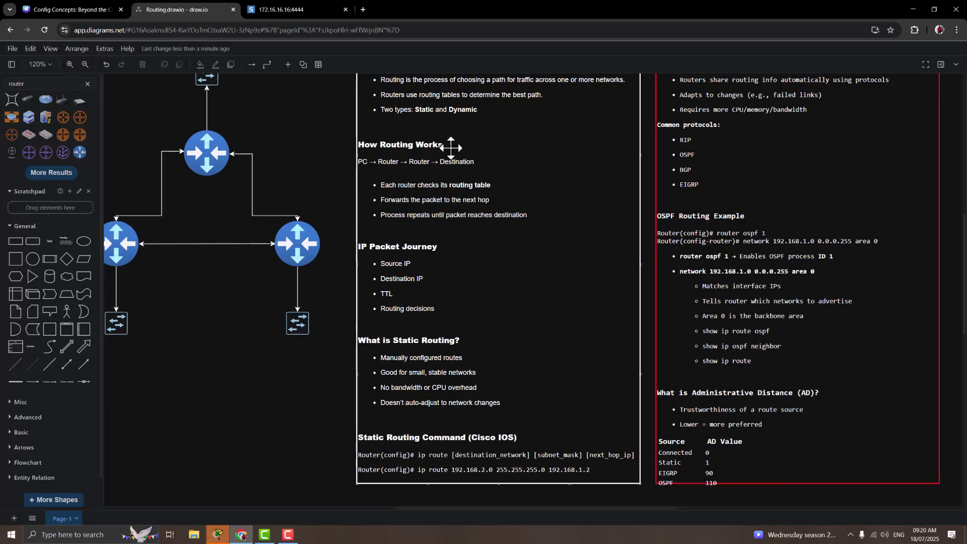
scroll(457, 167, "up", 1)
scroll(456, 166, "up", 1)
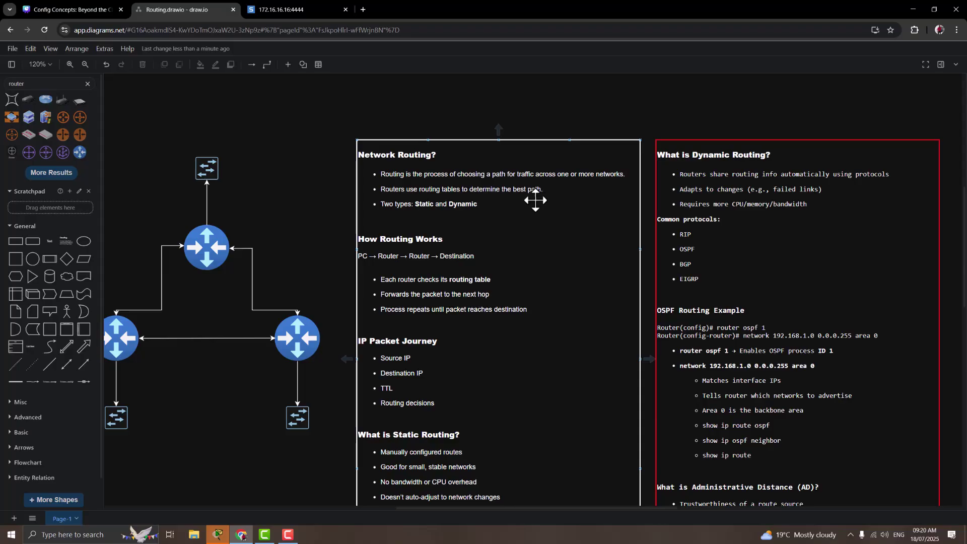
scroll(525, 205, "down", 1)
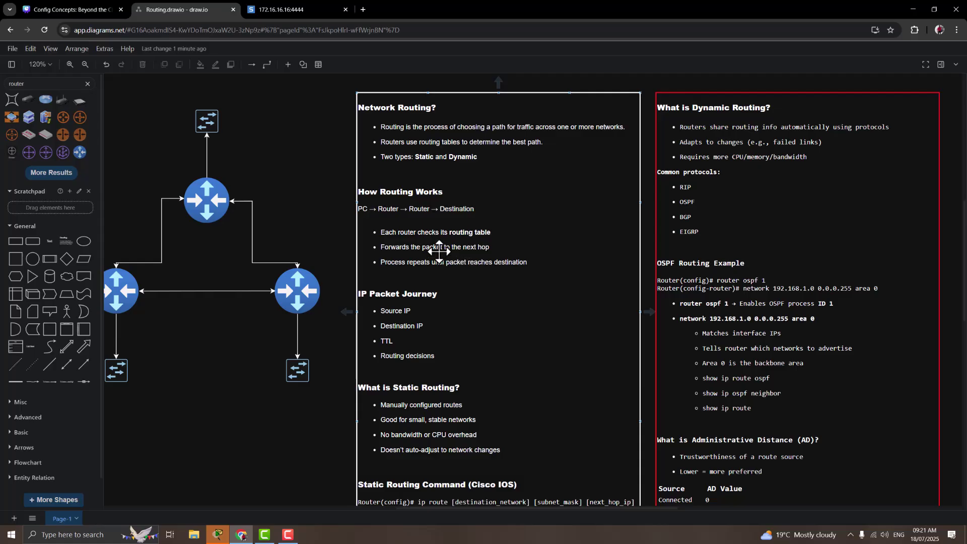
left_click(405, 252)
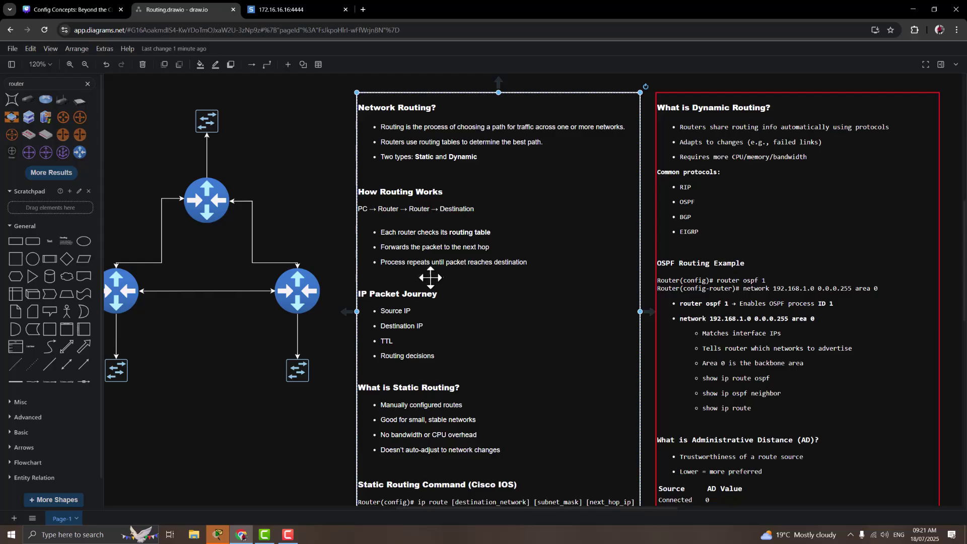
scroll(430, 274, "down", 1)
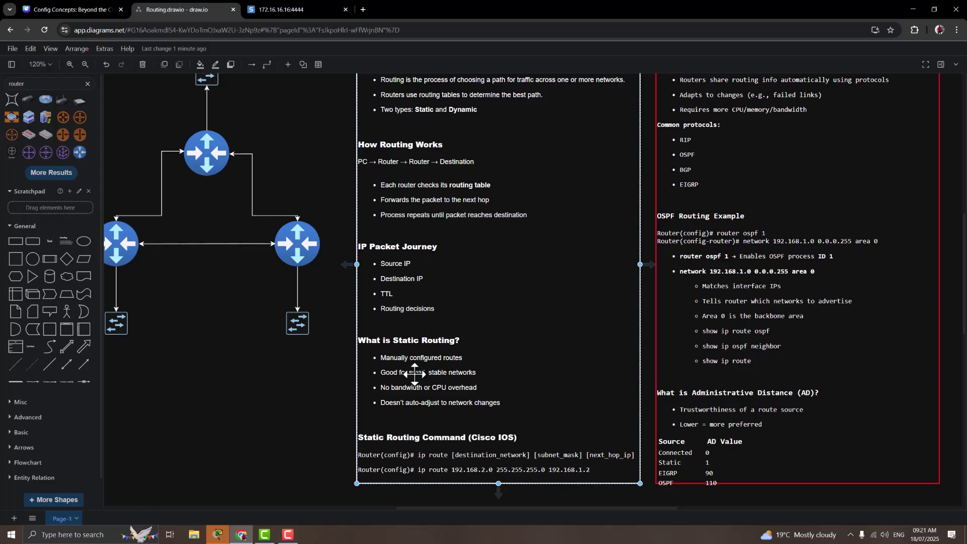
- Check the Cisco Packet Tracer workspace and minimise it to return to the Routing diagram
left_click(218, 534)
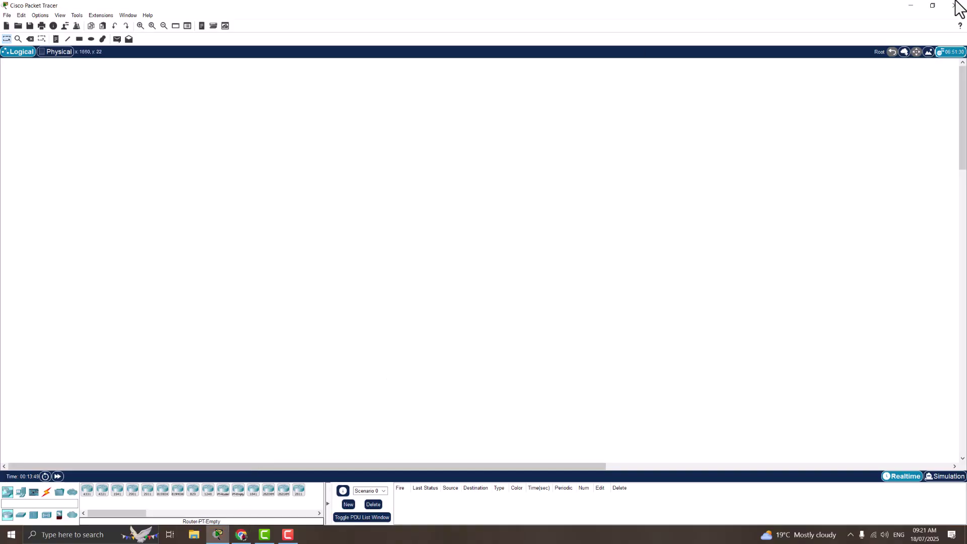
left_click(913, 6)
left_click(280, 428)
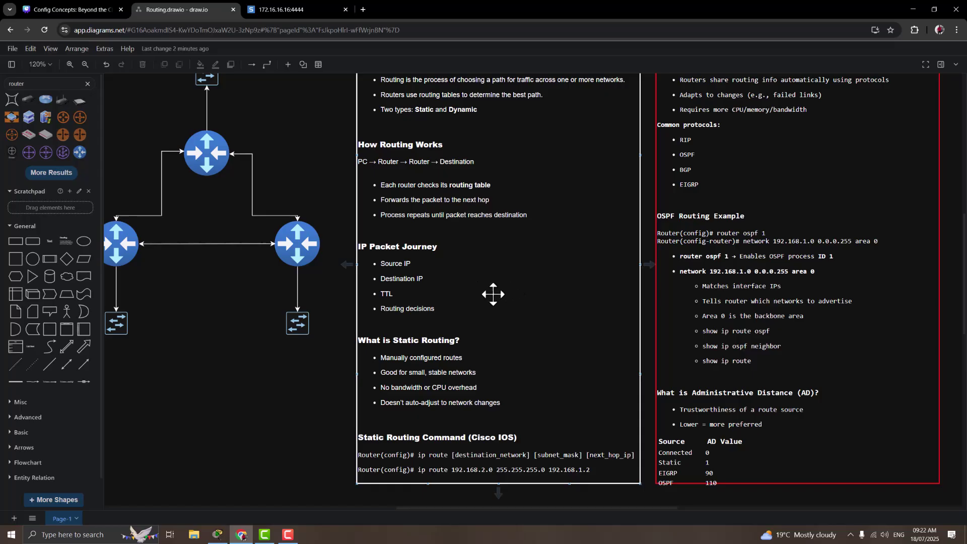
- Review the notes on static routing and the Cisco IOS static routing command
left_click(318, 397)
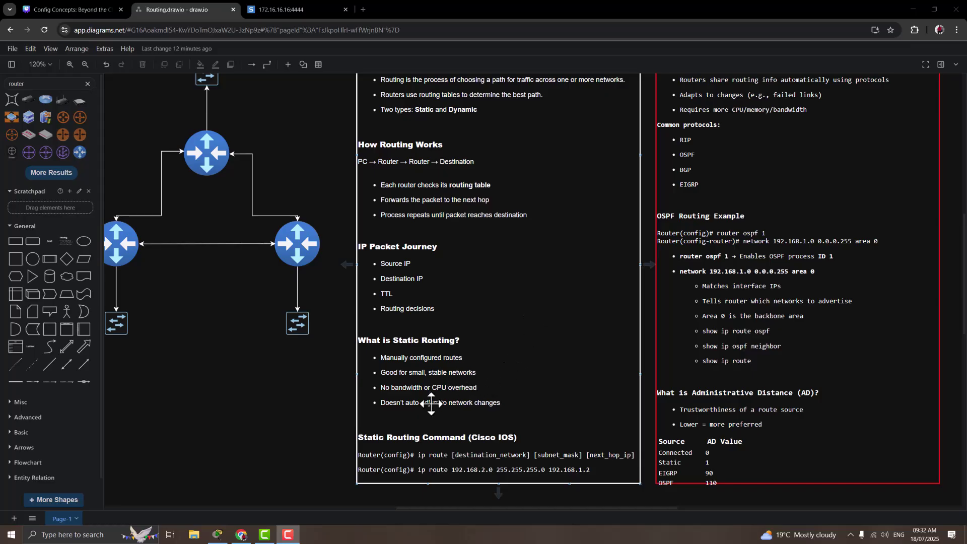
left_click(330, 413)
scroll(402, 422, "down", 1)
left_click(401, 421)
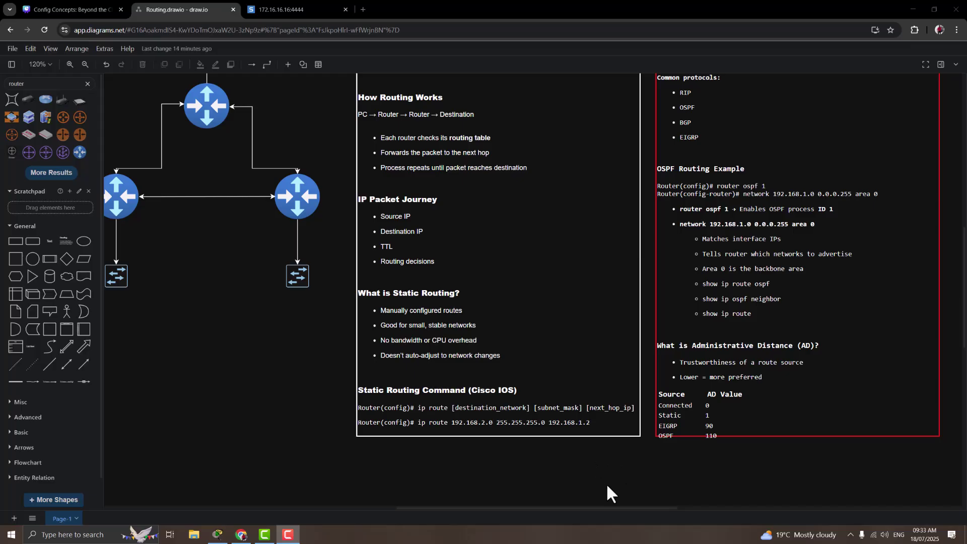
- Review the notes on dynamic routing, its common protocols, the OSPF routing example and administrative distance
scroll(609, 485, "up", 4)
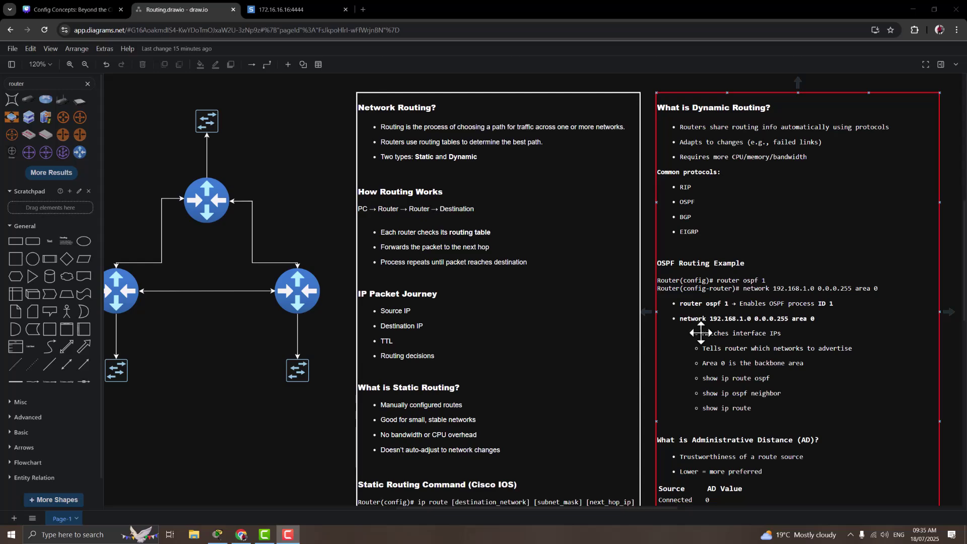
left_click(399, 421)
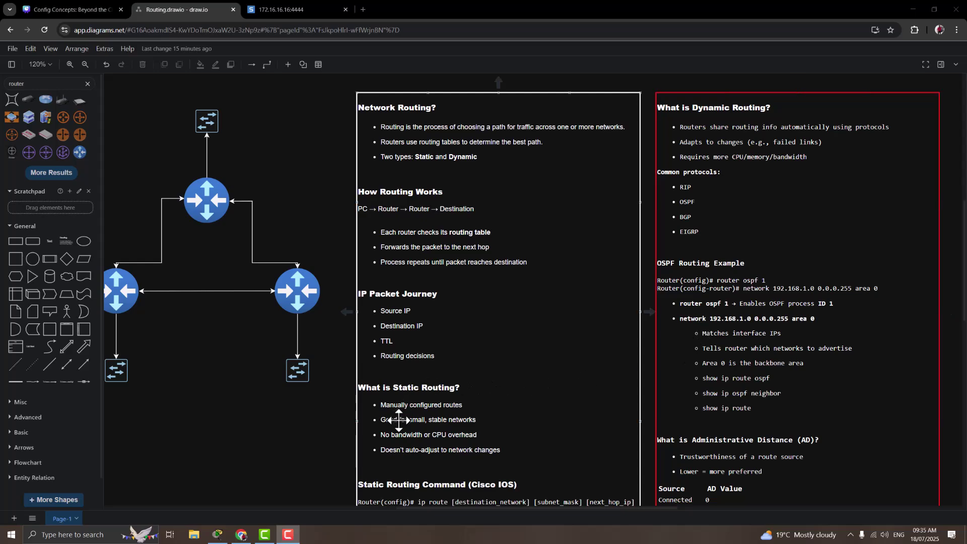
left_click(695, 309)
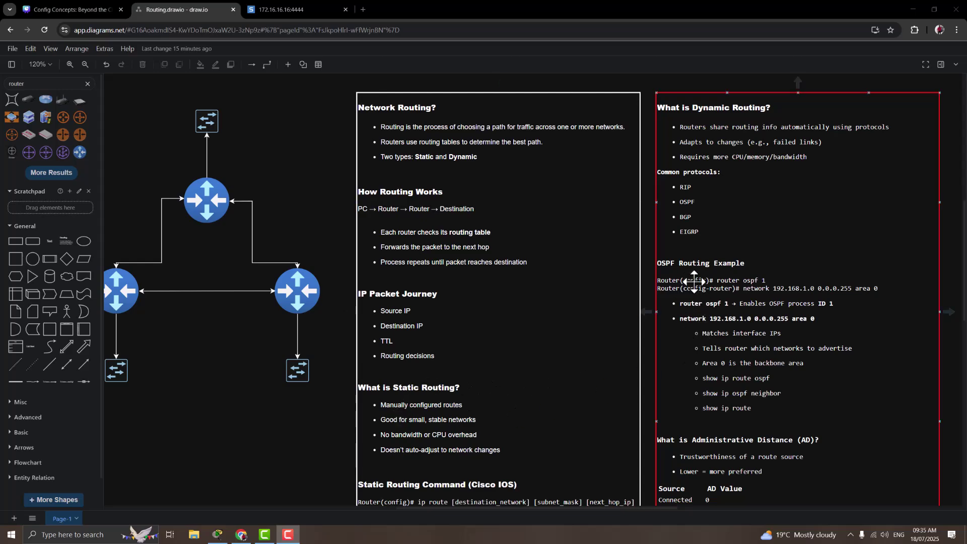
scroll(721, 358, "down", 2)
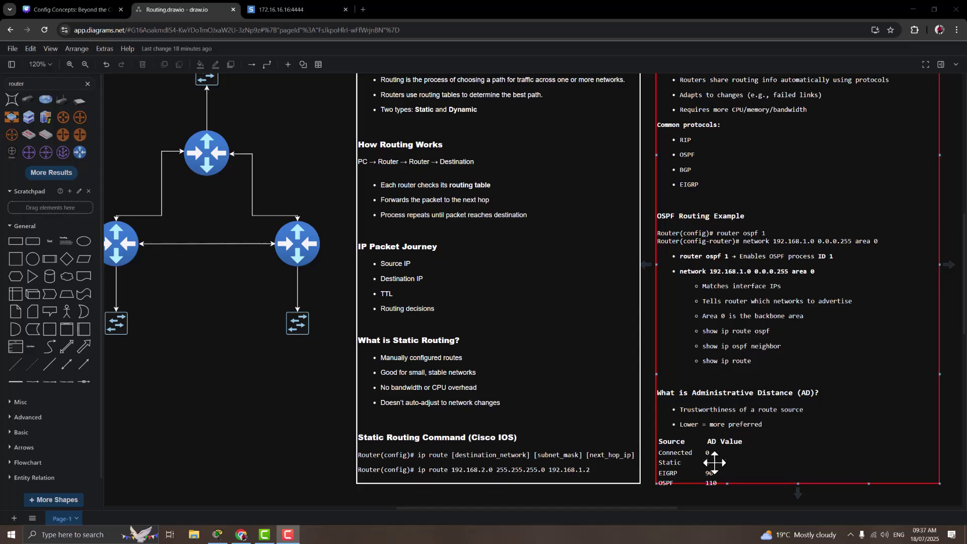
scroll(703, 457, "down", 1)
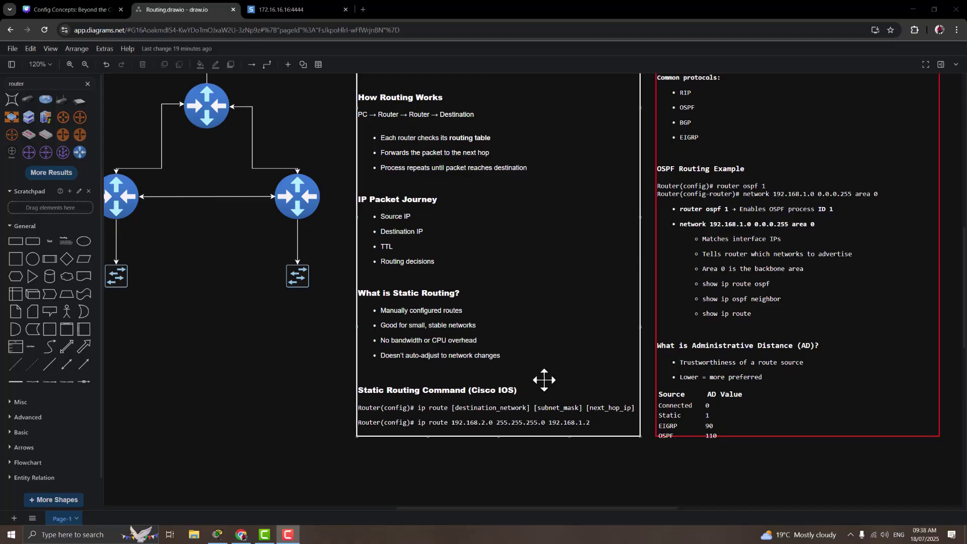
scroll(555, 384, "up", 4)
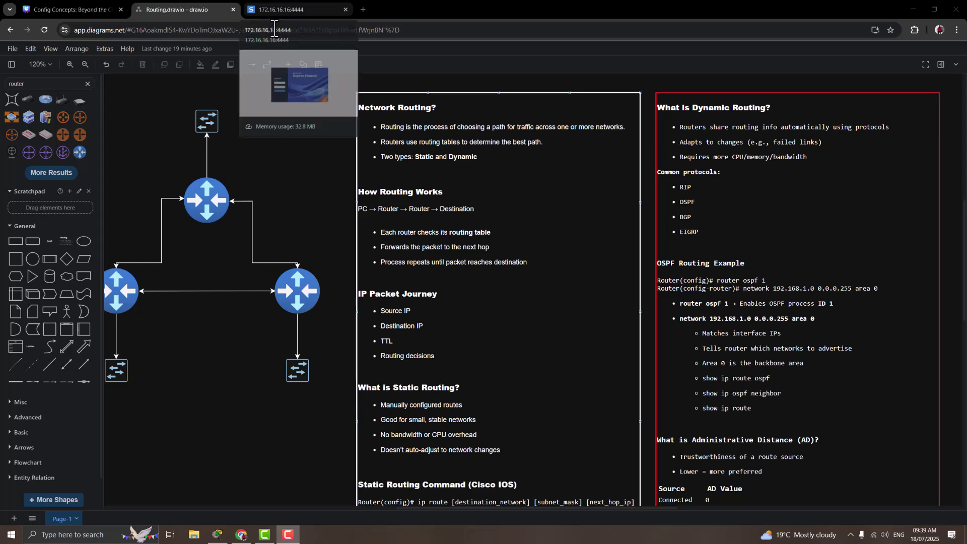
left_click(290, 211)
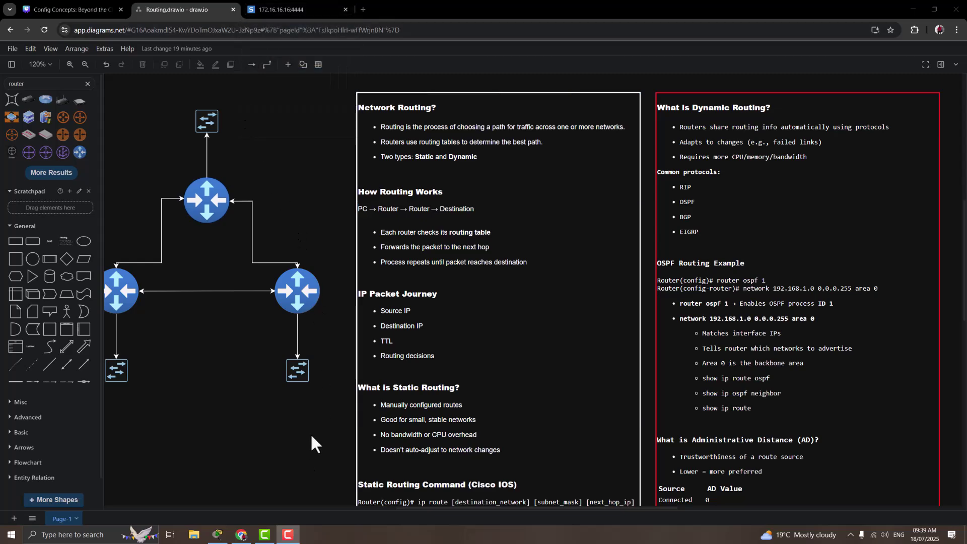
- Switch to Cisco Packet Tracer and open the recent file ospf_area_range.pkt
left_click(218, 537)
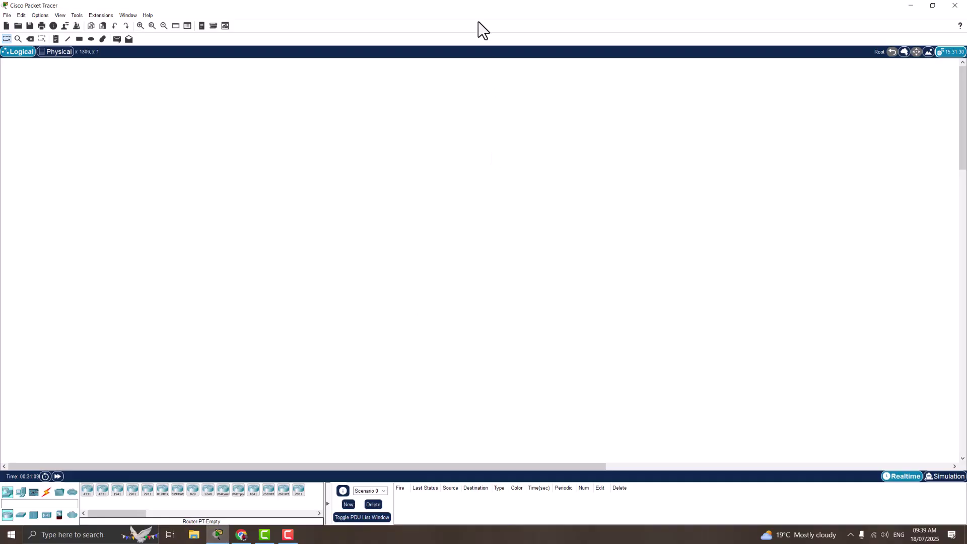
left_click(7, 15)
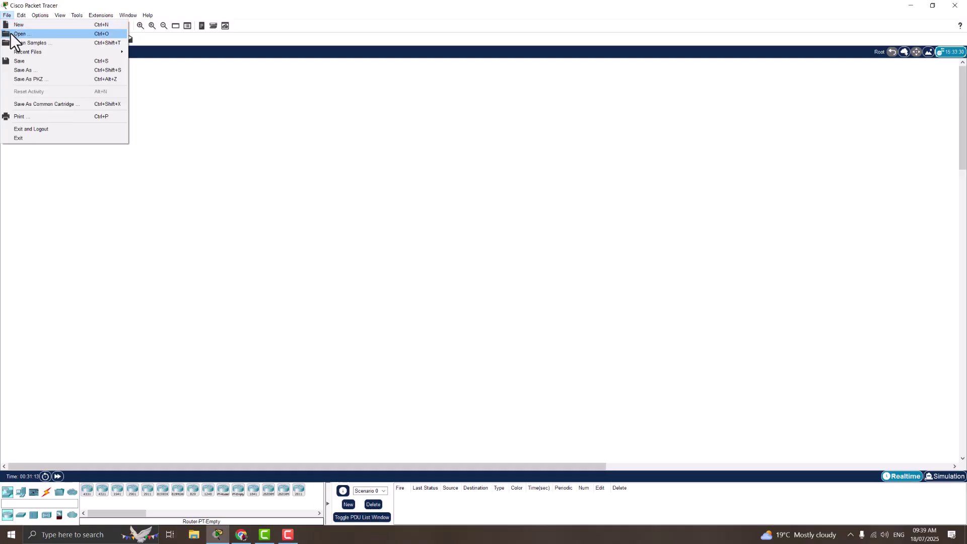
mouse_move(69, 54)
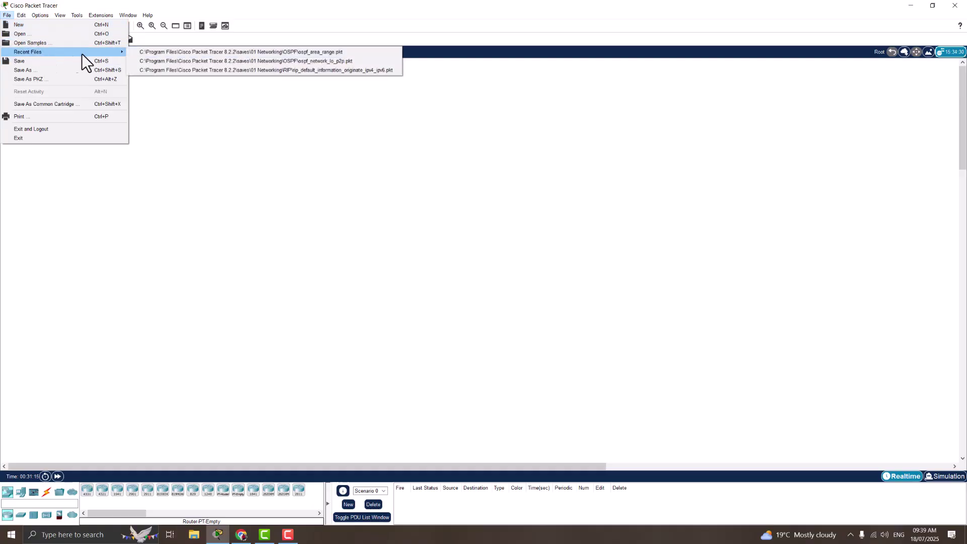
left_click(204, 56)
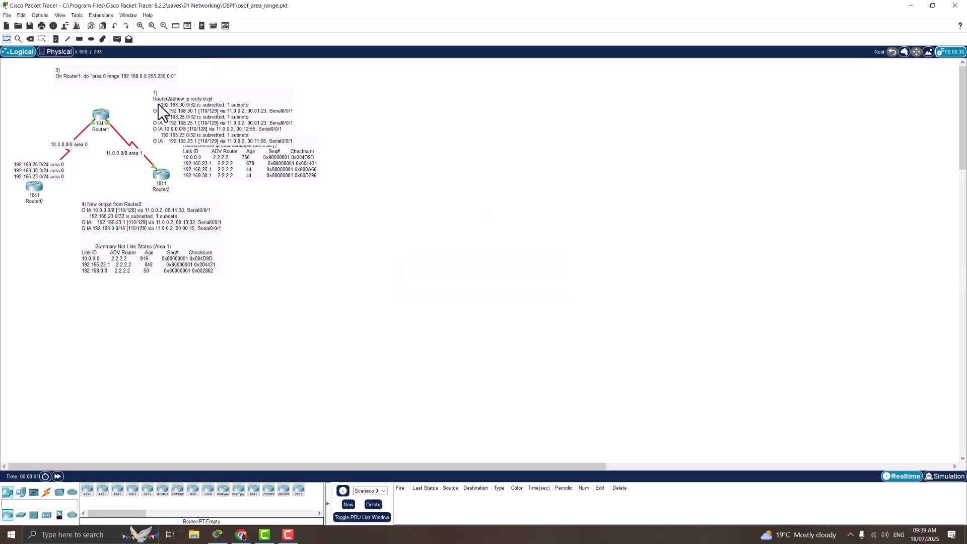
- Open Routing.pkt from the Cisco Packet Tracer 8.2.2 saves folder without saving the current network
left_click(7, 15)
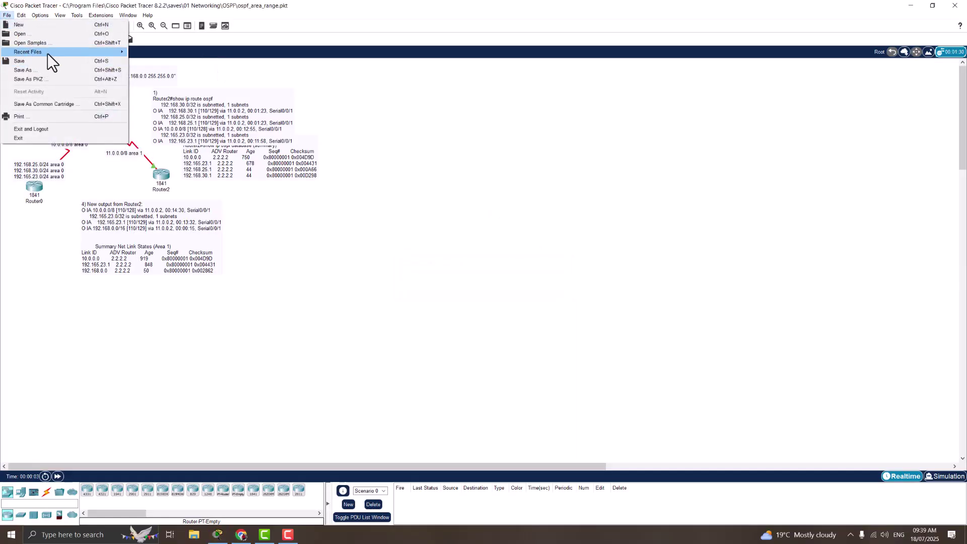
mouse_move(92, 53)
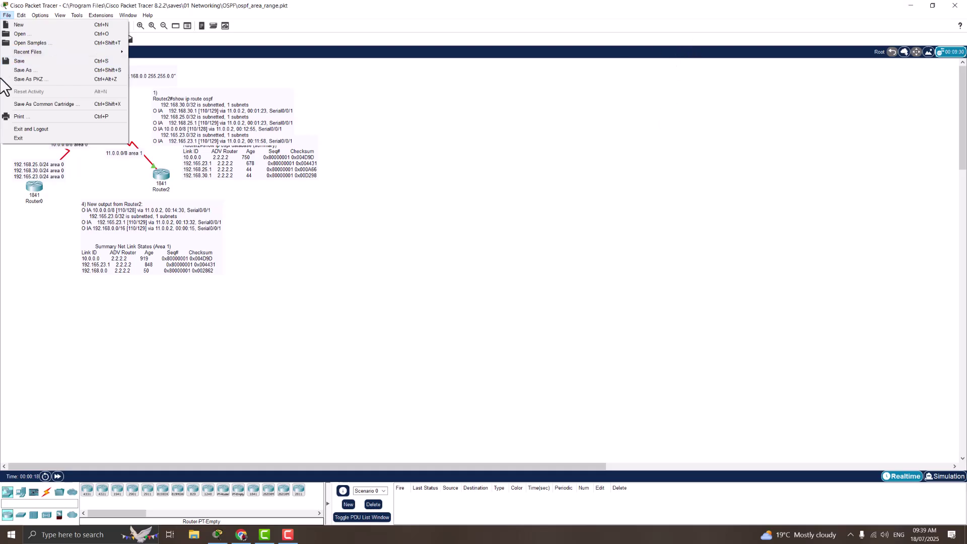
left_click(45, 35)
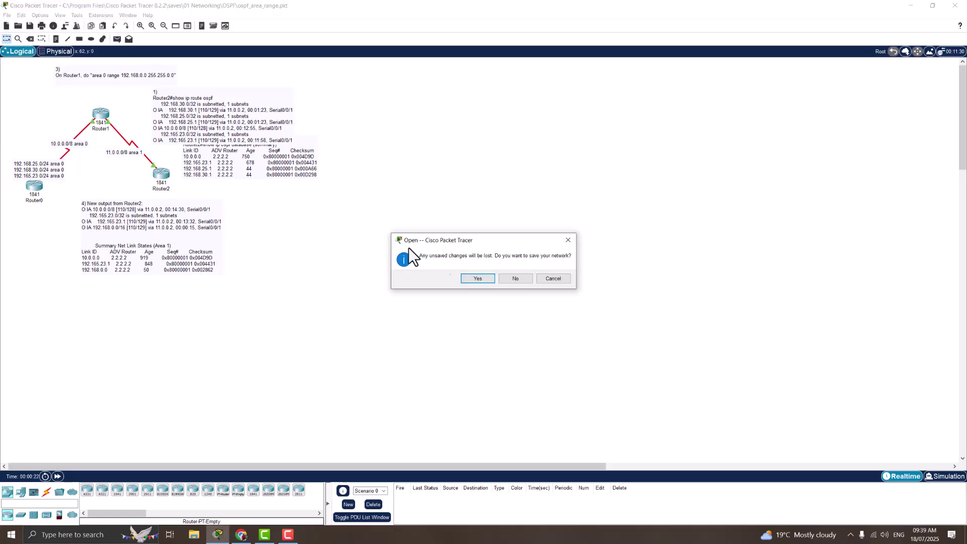
left_click(513, 278)
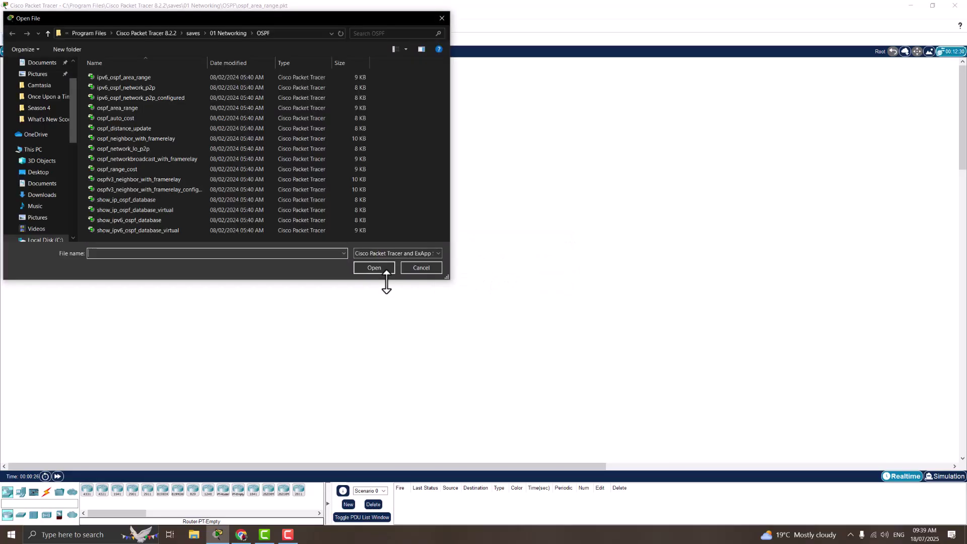
left_click(189, 33)
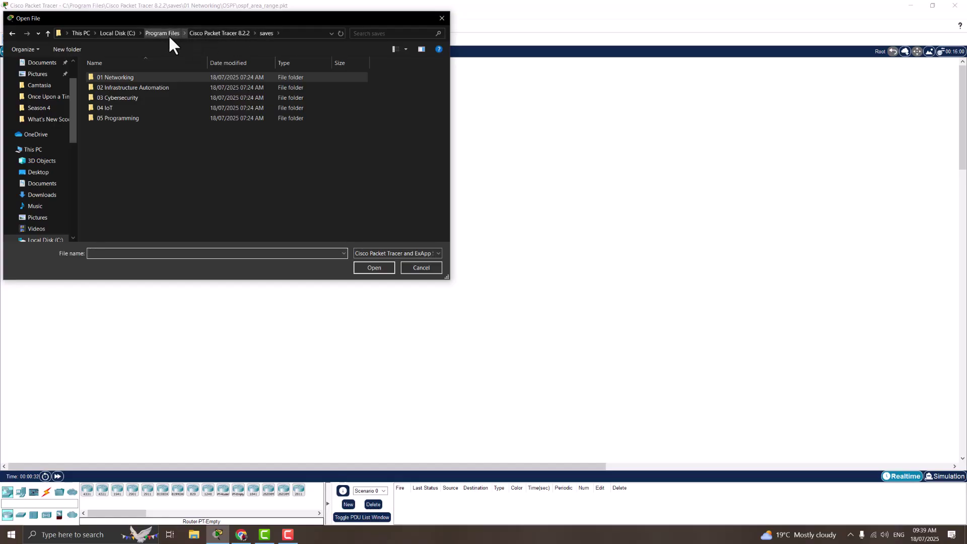
left_click(219, 33)
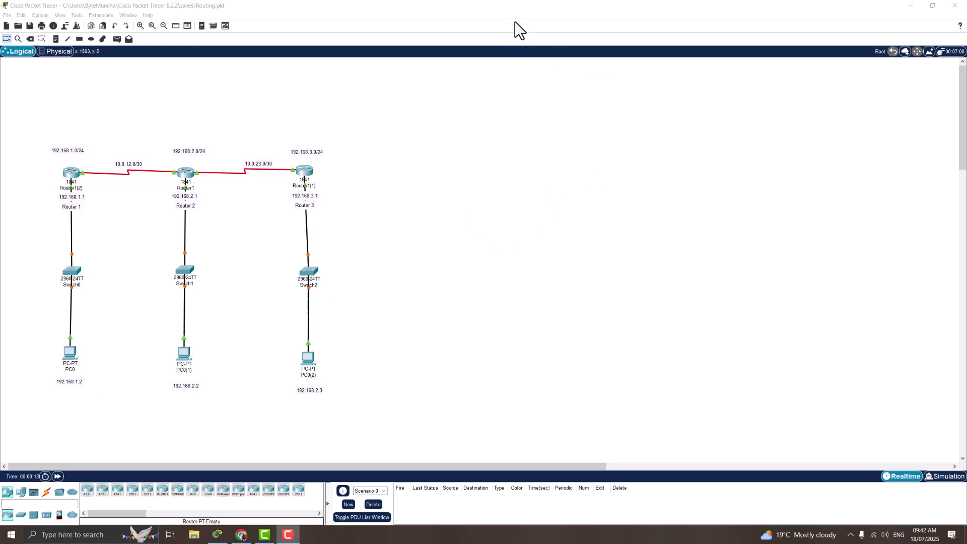
- Restore and resize the Packet Tracer window so the dynamic routing notes and the static route commands stay visible in draw.io
mouse_move(410, 7)
left_mouse_down()
mouse_move(403, 84)
mouse_move(322, 109)
mouse_move(414, 107)
mouse_move(533, 158)
mouse_move(500, 156)
mouse_move(410, 101)
mouse_move(221, 71)
mouse_move(185, 50)
left_mouse_up()
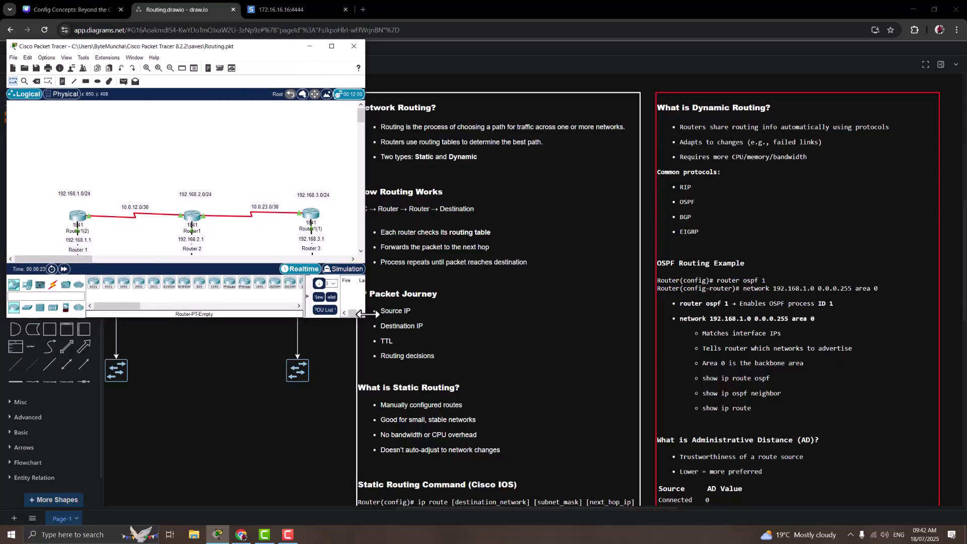
mouse_move(367, 318)
left_mouse_down()
mouse_move(587, 509)
mouse_move(621, 526)
mouse_move(627, 462)
mouse_move(643, 476)
left_mouse_up()
left_click(700, 420)
scroll(699, 419, "down", 2)
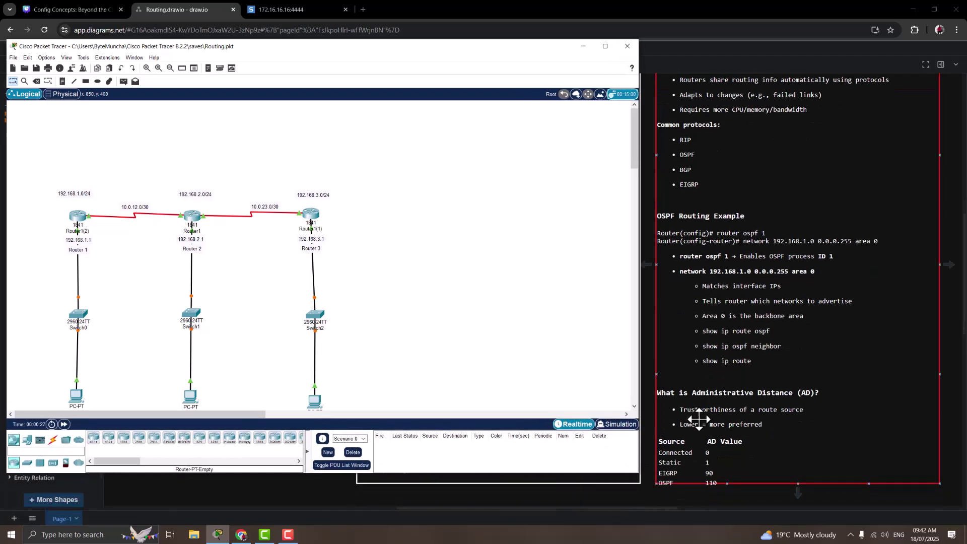
left_click_drag(619, 471, 613, 440)
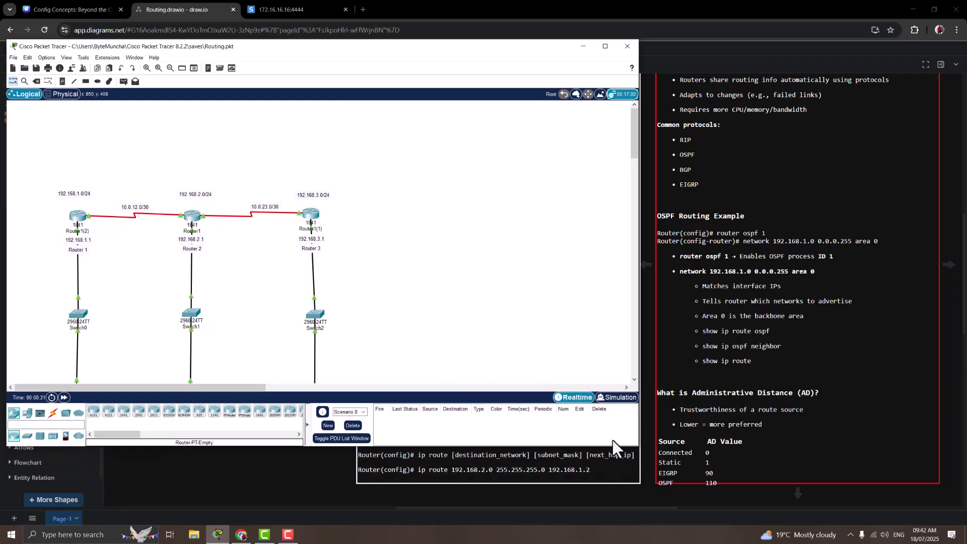
- Duplicate the whole three-router topology with its labels and place the copy beside the original, to its right
scroll(471, 327, "down", 2)
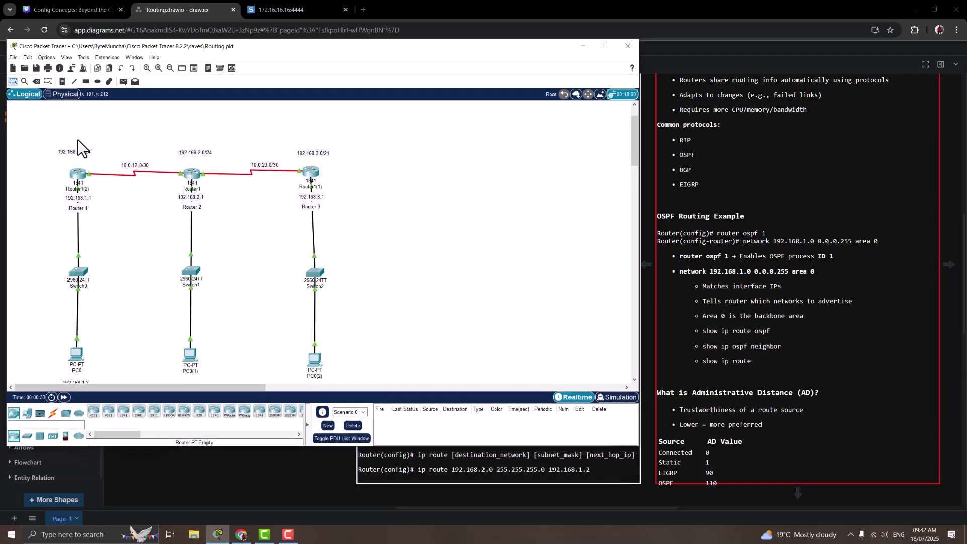
left_click_drag(35, 131, 229, 256)
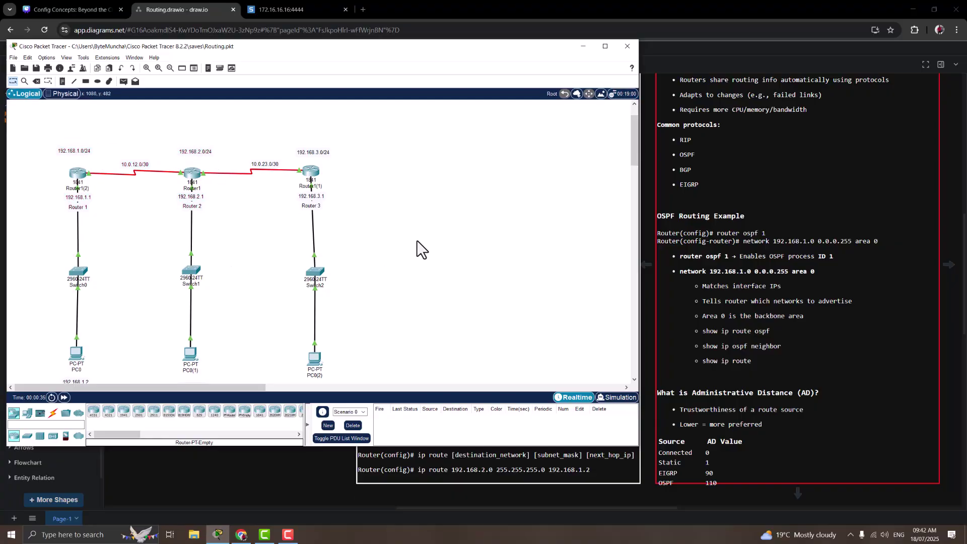
mouse_move(134, 172)
left_click_drag(34, 123, 344, 357)
scroll(344, 362, "down", 3)
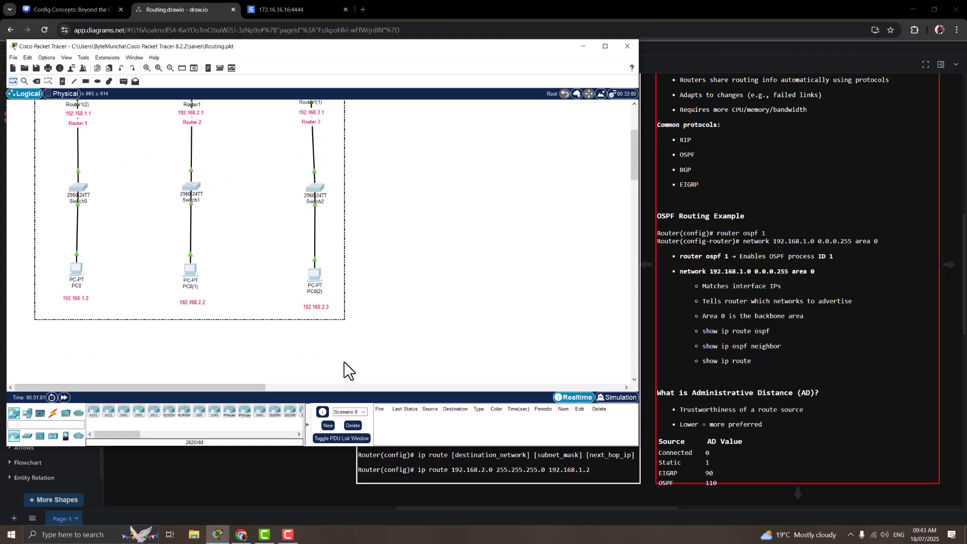
left_click(345, 361)
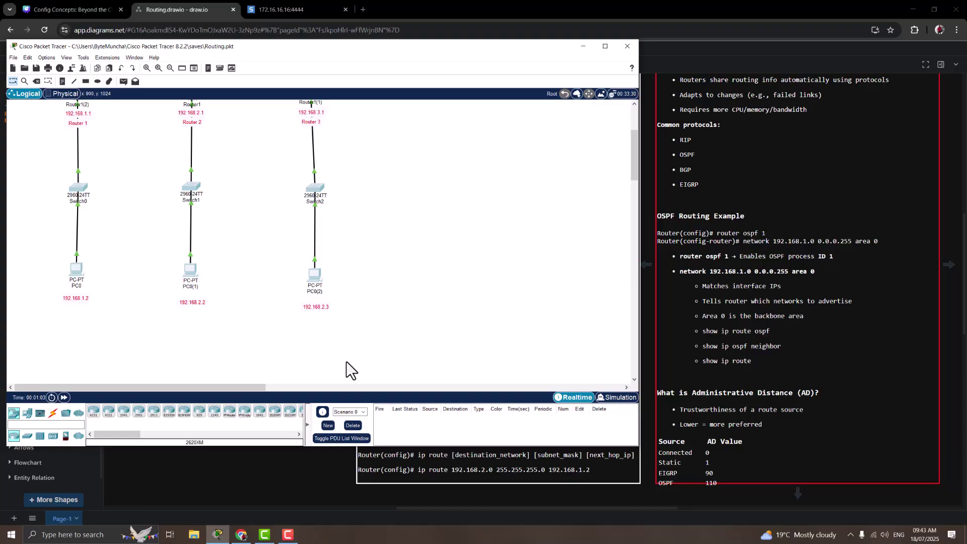
key("ctrl+v")
left_click_drag(312, 167, 561, 193)
left_click_drag(330, 204, 438, 199)
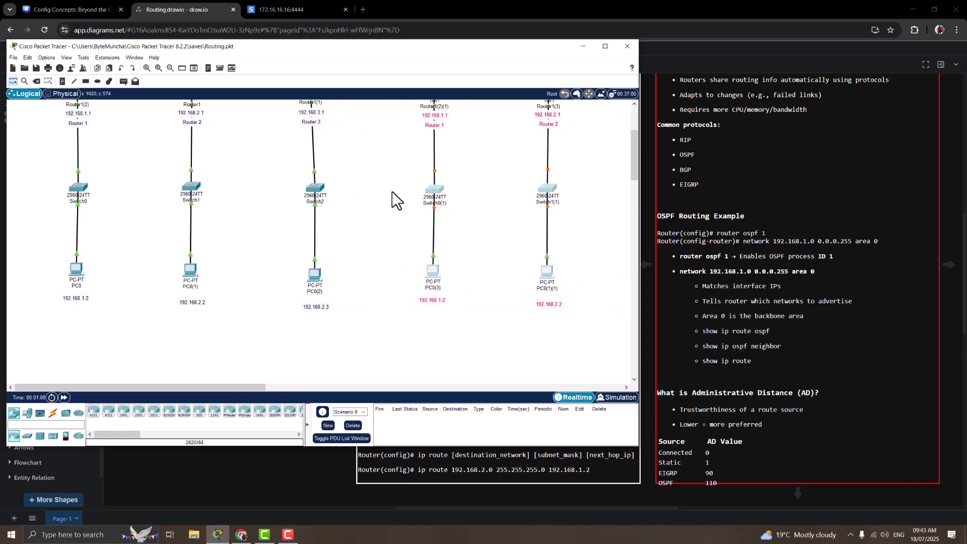
scroll(400, 204, "up", 3)
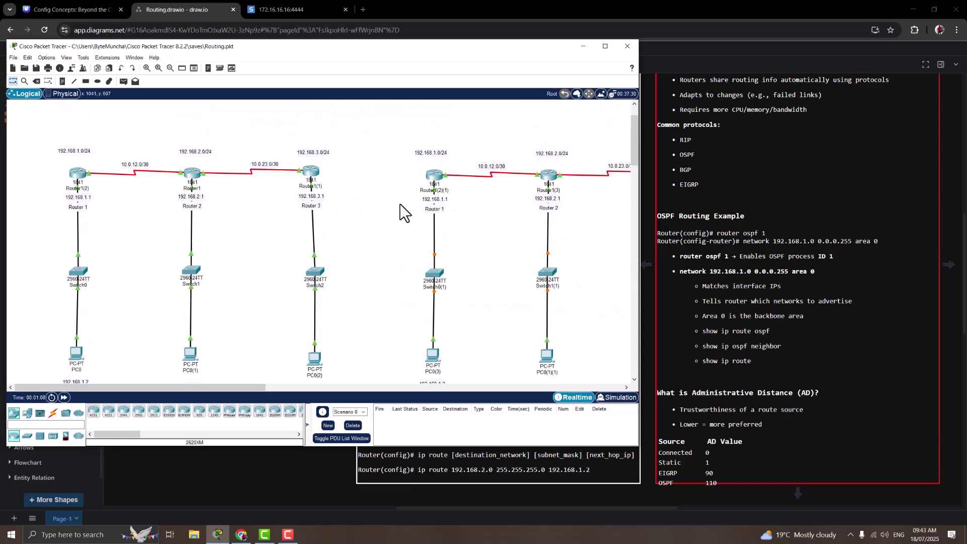
- Examine the running configuration of the copied Router 1 with "show run" in privileged mode, and close the router's window
left_click(437, 181)
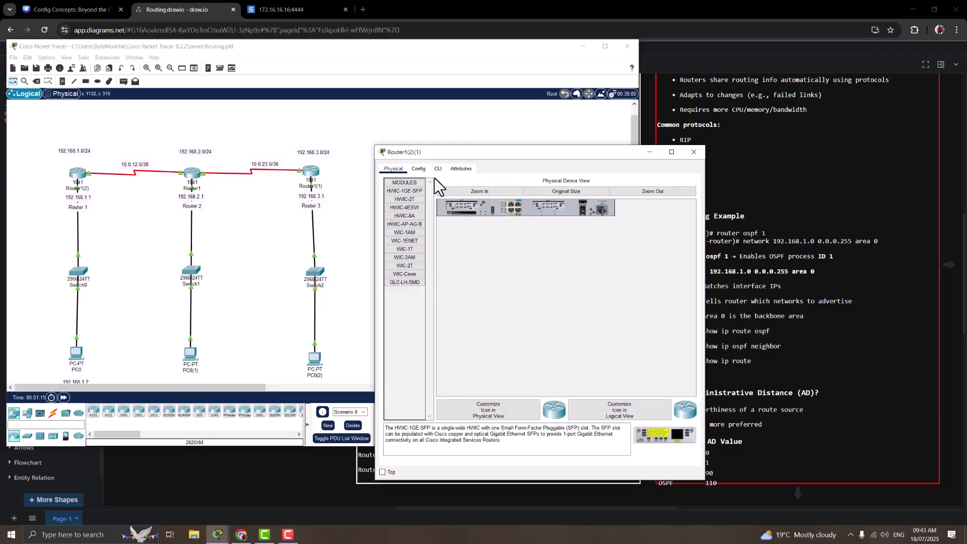
left_click(437, 169)
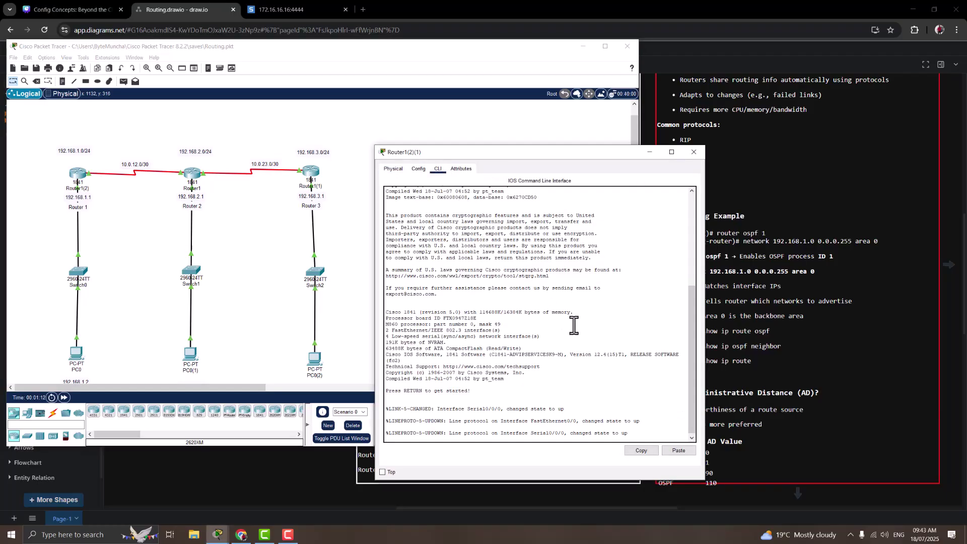
key("Return")
key("Return")
key("Return")
type("en")
key("Return")
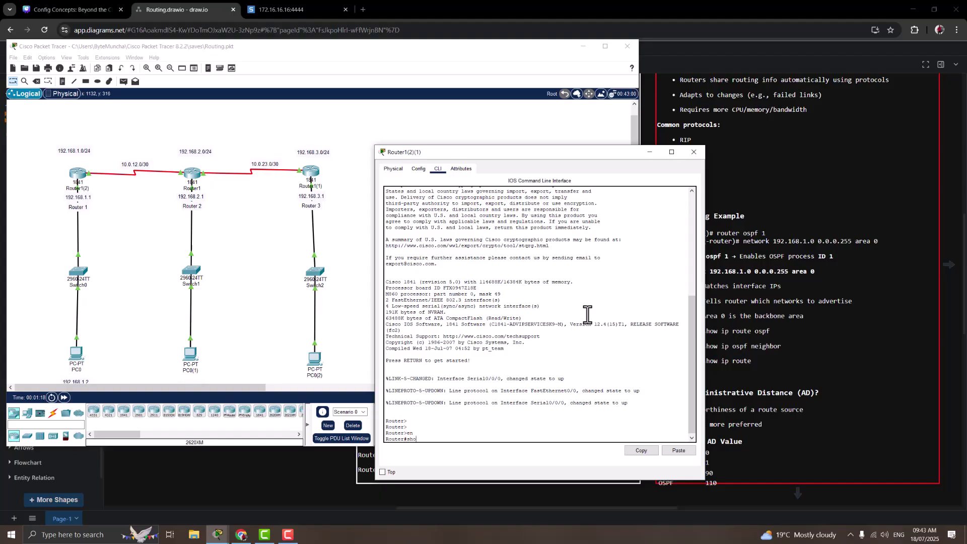
key("Return")
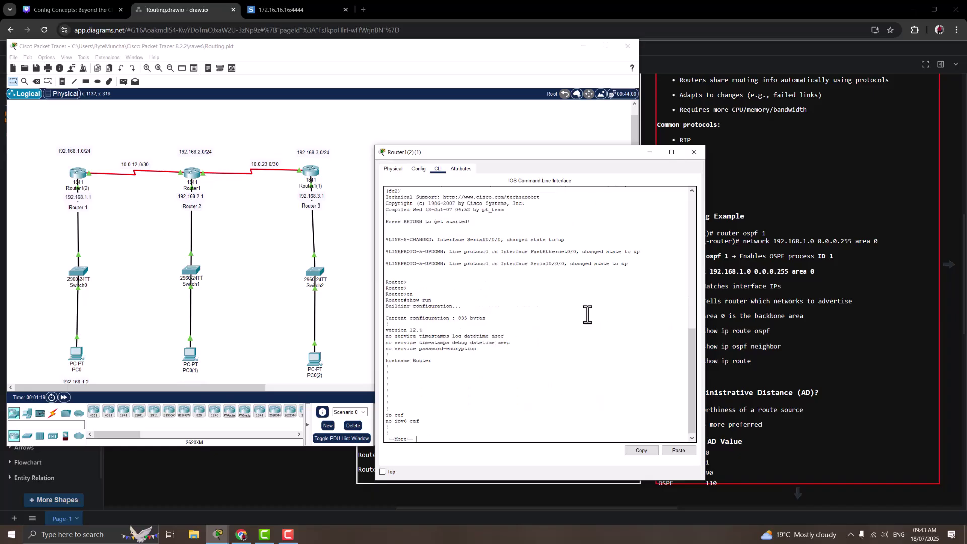
key("space")
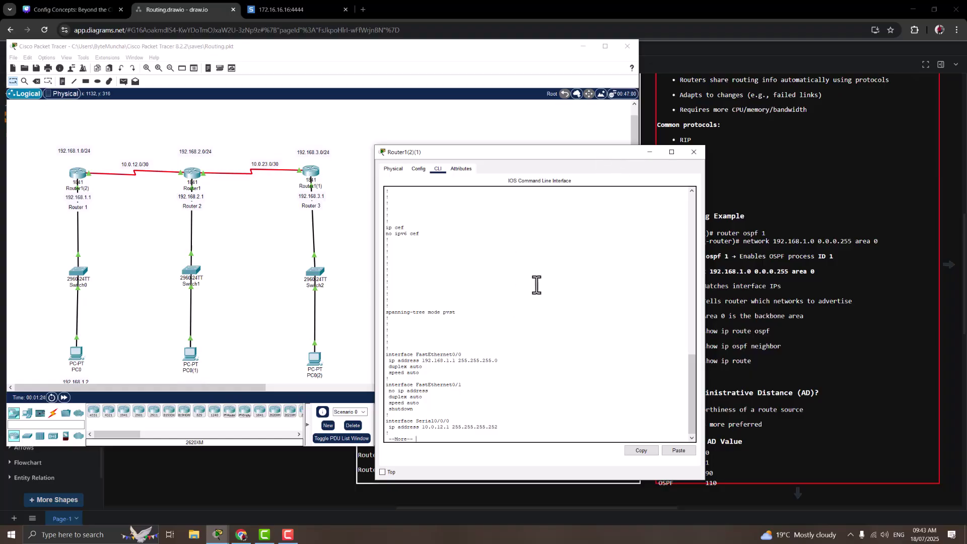
left_click(694, 151)
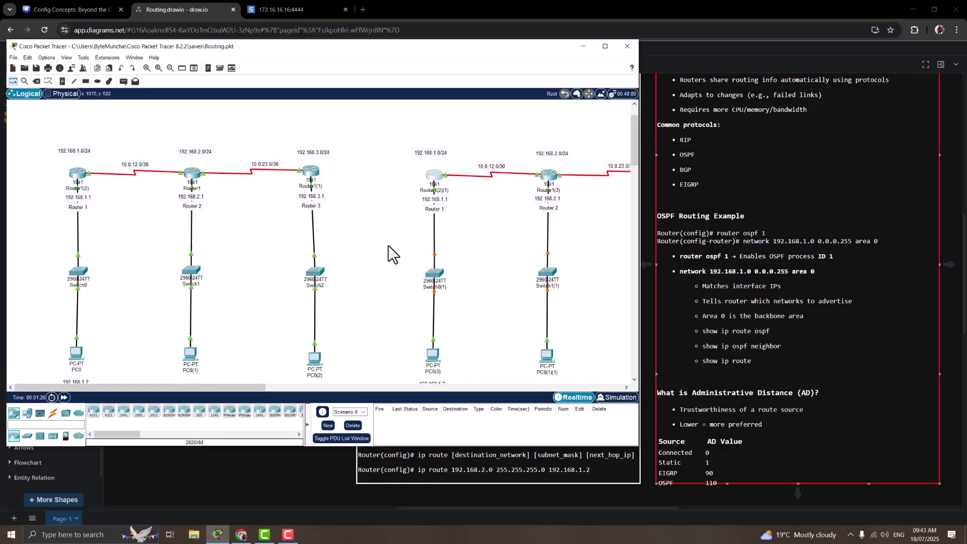
- Move the original three-router topology further left to widen the gap between it and the copy
left_click_drag(400, 136, 578, 348)
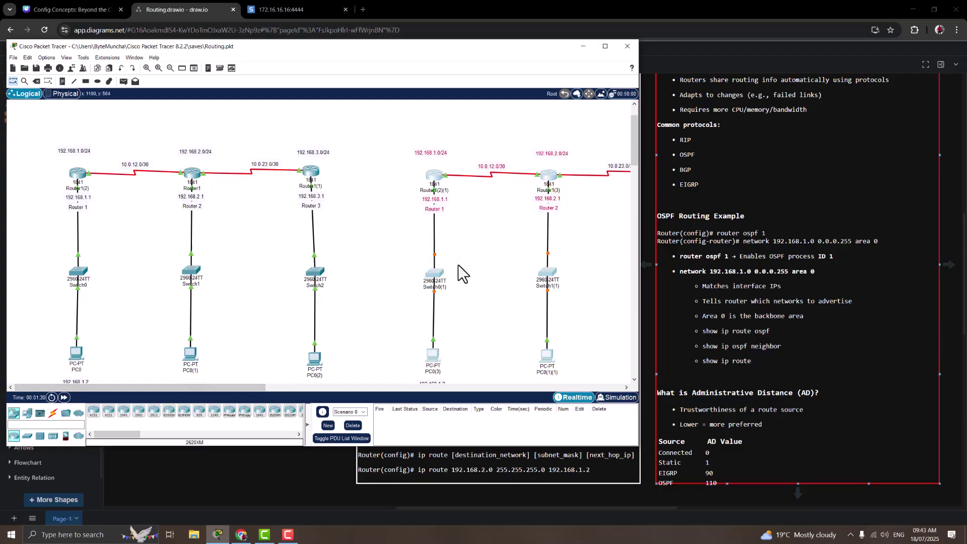
left_click_drag(48, 129, 345, 349)
left_click_drag(317, 276, 269, 287)
scroll(321, 318, "up", 3)
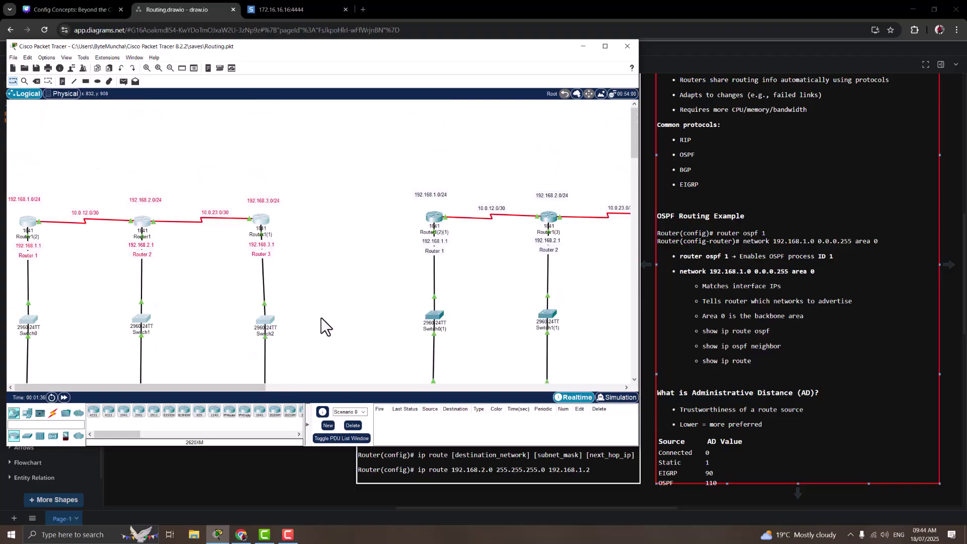
left_click(186, 298)
scroll(194, 301, "down", 1)
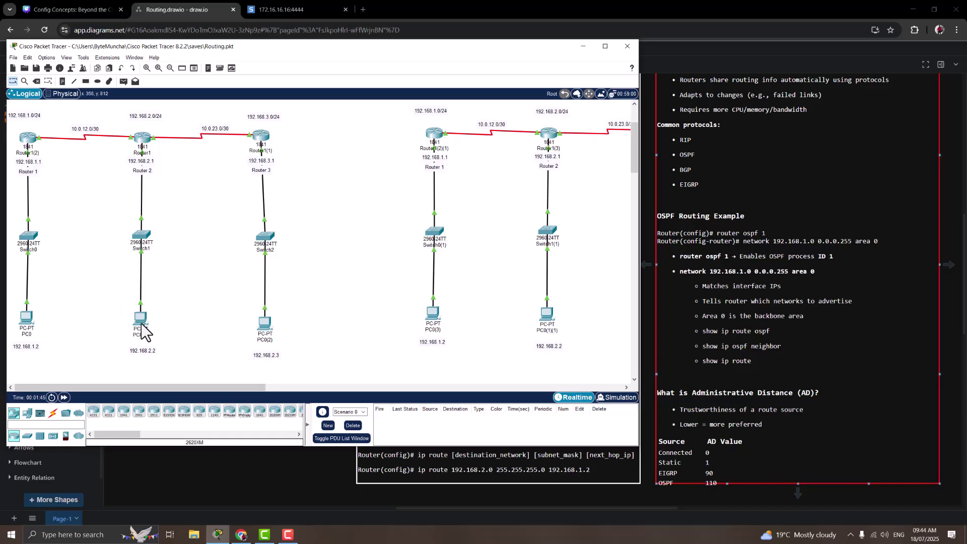
- Switch to the draw.io notes to check the static routing command syntax and return to Cisco Packet Tracer
left_click(414, 456)
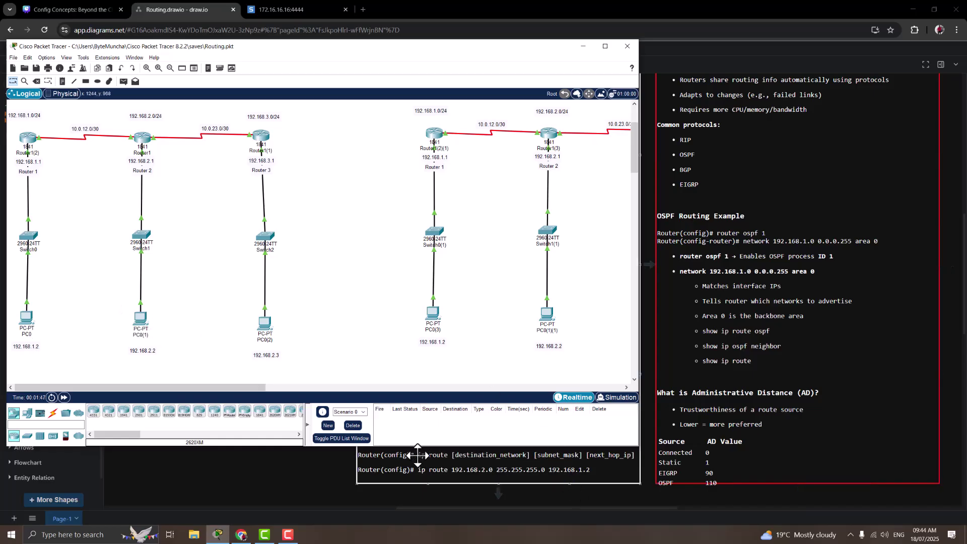
left_click(426, 456)
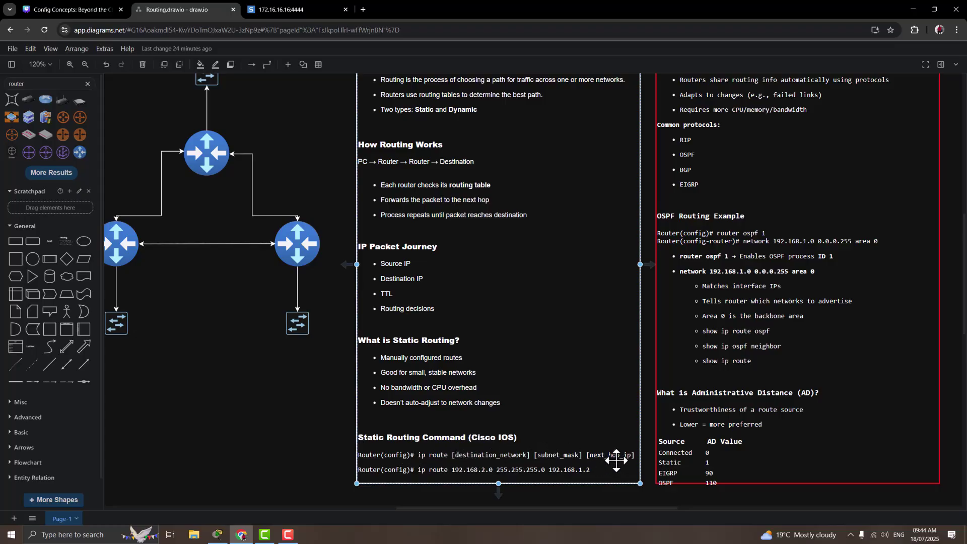
mouse_move(250, 539)
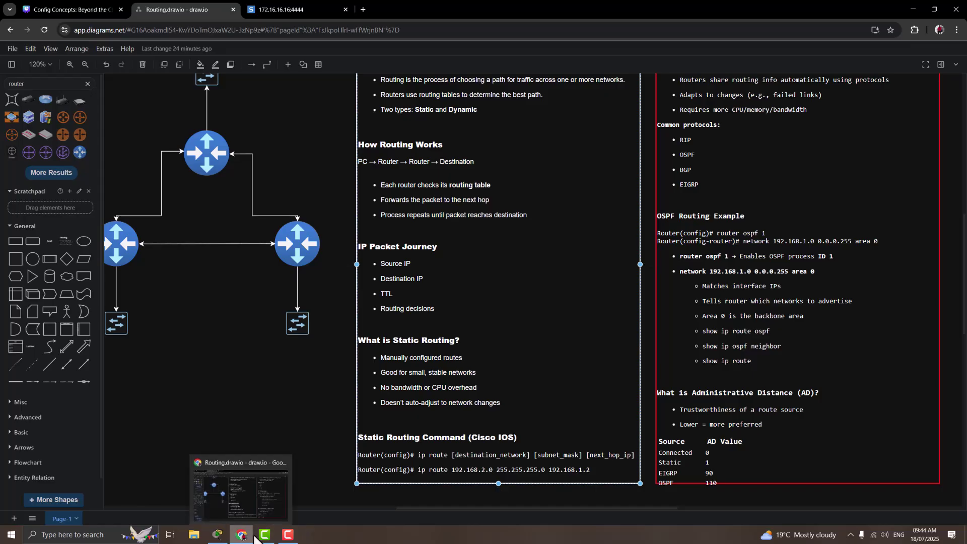
left_click(216, 508)
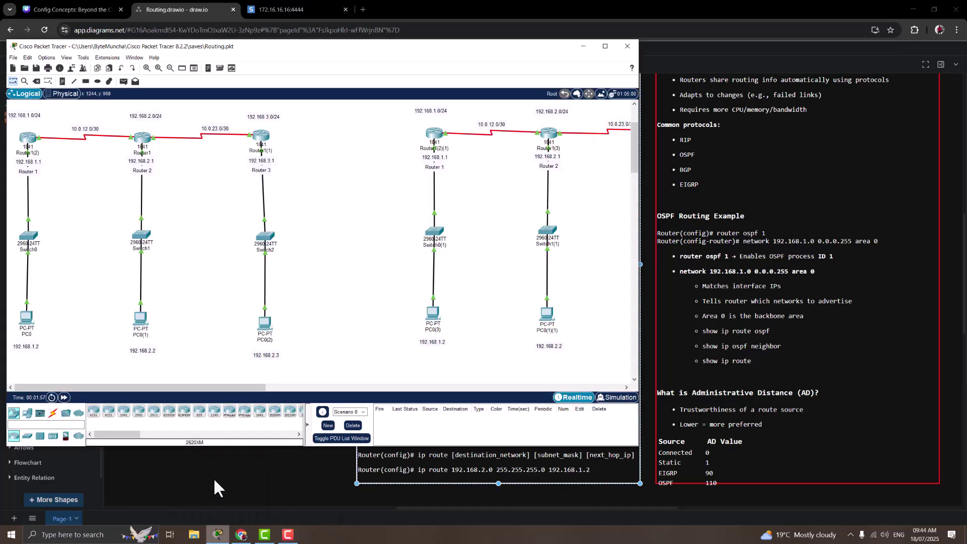
- Open the command line of Router 1 in the original topology and enter privileged EXEC mode with "en"
left_click(28, 139)
left_click_drag(546, 159, 458, 87)
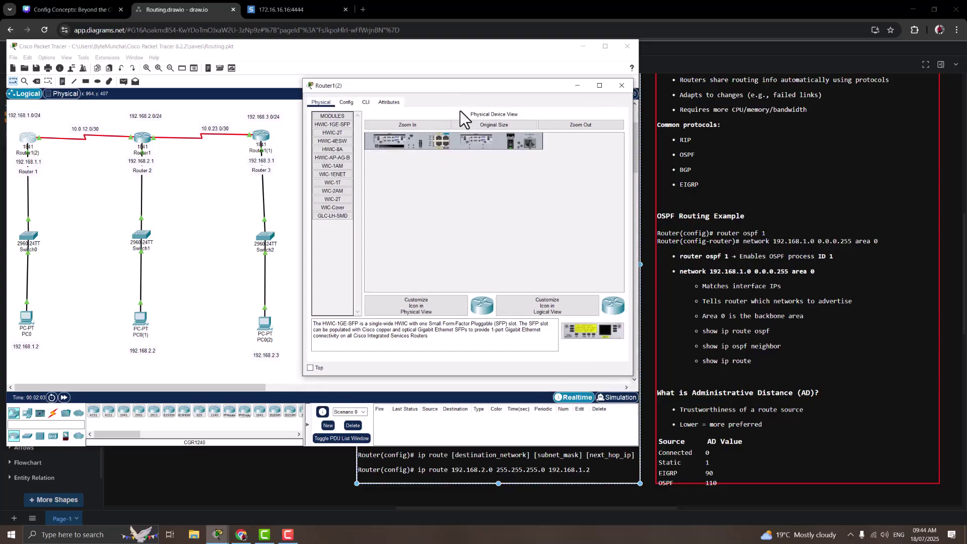
left_click(347, 101)
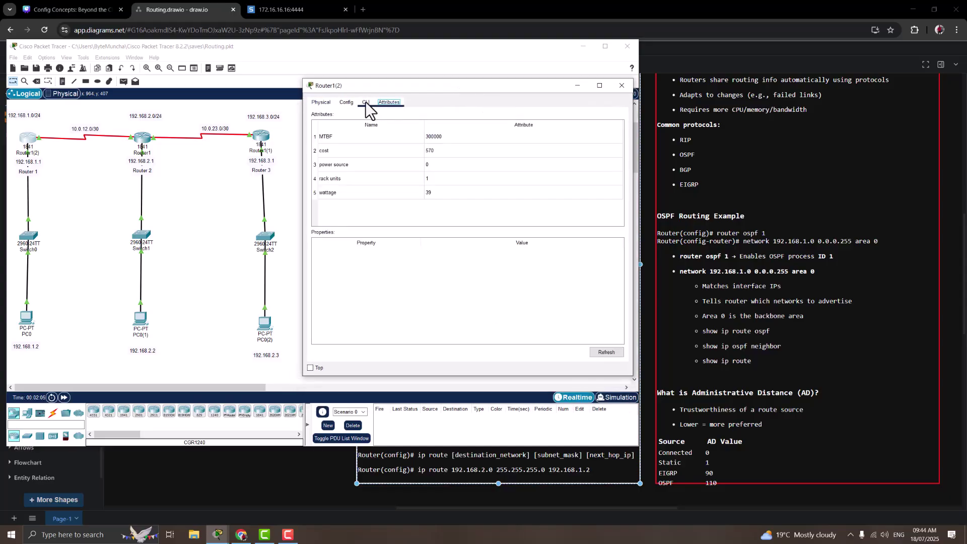
left_click(366, 102)
key("Return")
key("Return")
type("en")
key("Return")
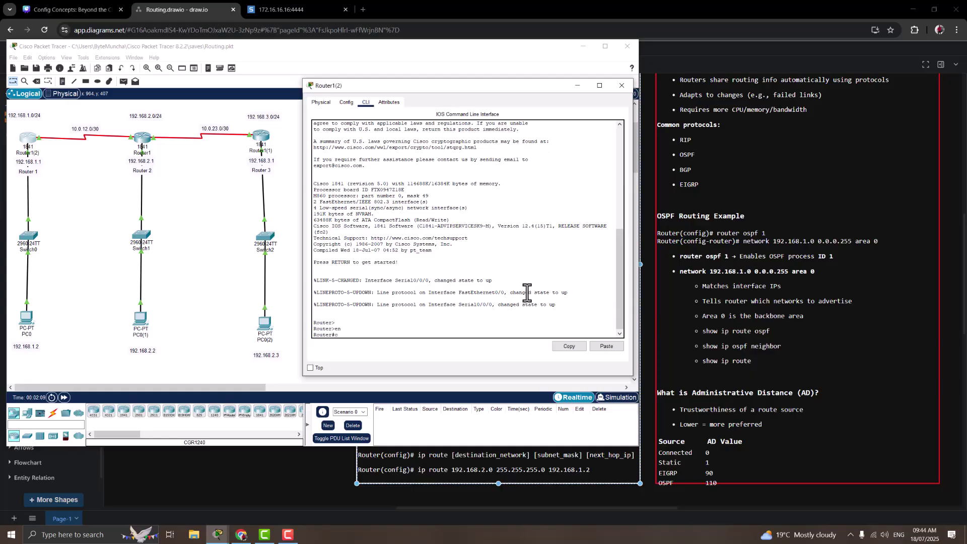
- Set the tooltip font size to 14 in the preferences, apply it and close the preferences
left_click(58, 57)
left_click(58, 66)
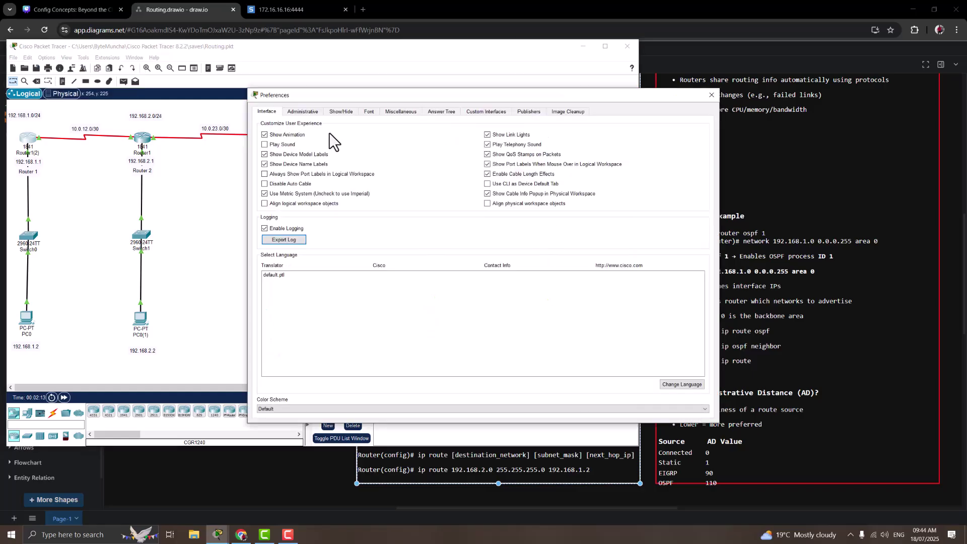
left_click(368, 111)
left_click(634, 201)
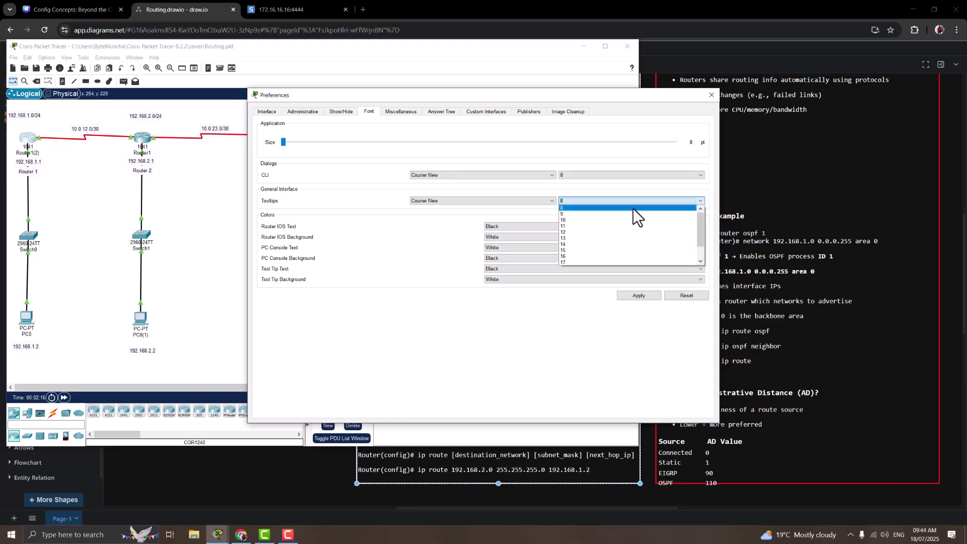
left_click(573, 244)
left_click(640, 296)
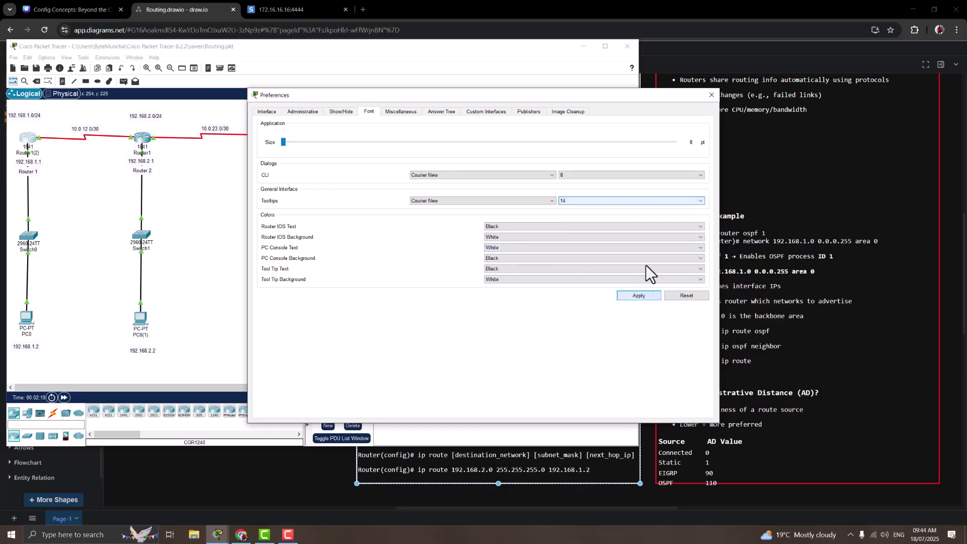
left_click(711, 95)
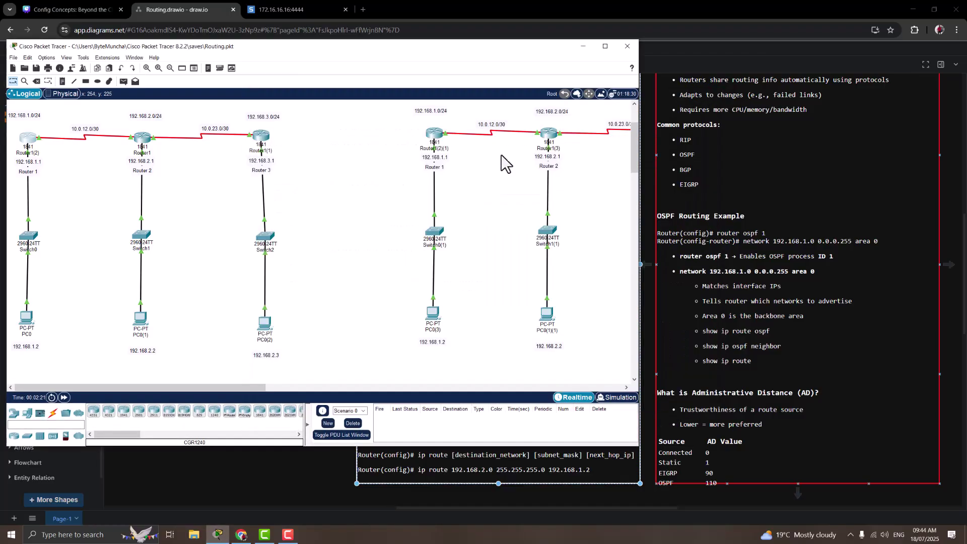
- Reopen the command line of Router 1 in the original topology to check its text size, and close it
left_click(26, 141)
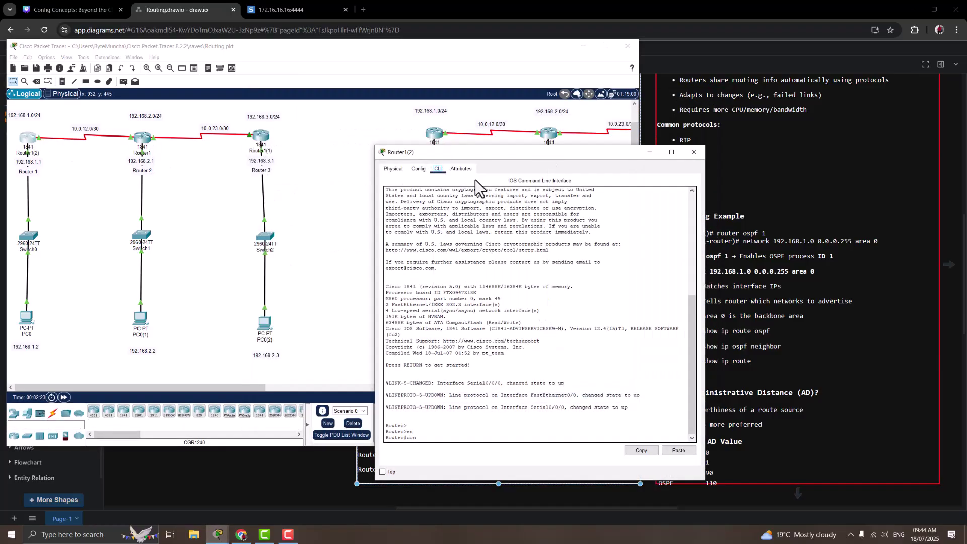
left_click_drag(476, 155, 451, 95)
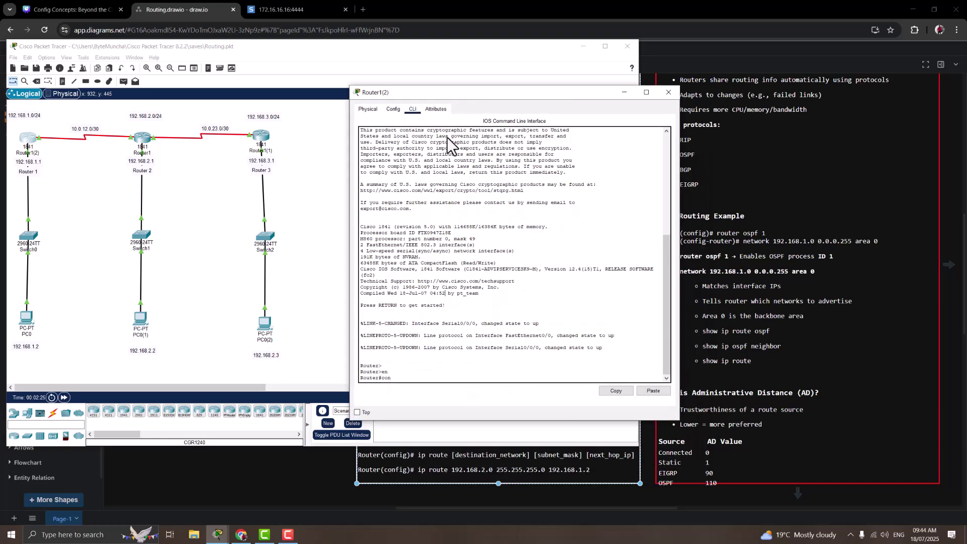
key("Return")
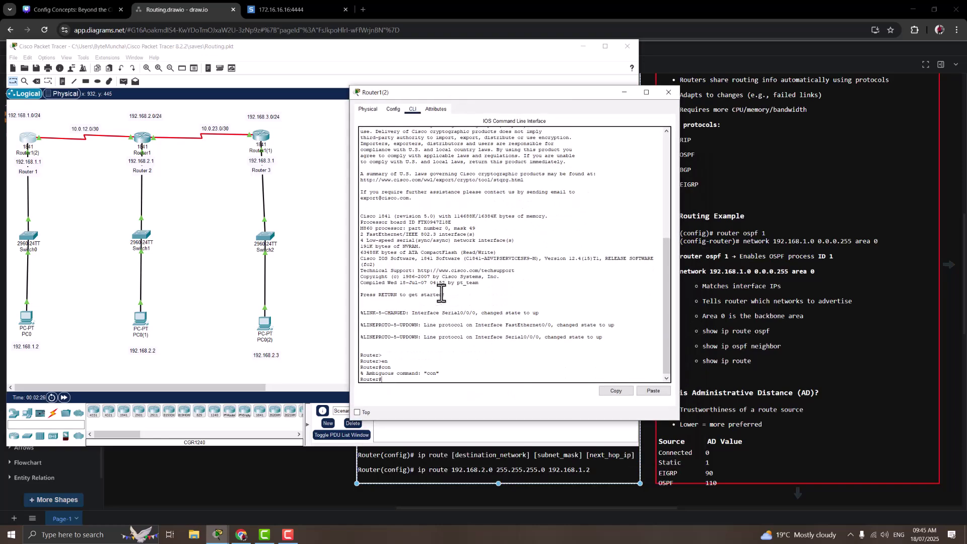
left_click(669, 93)
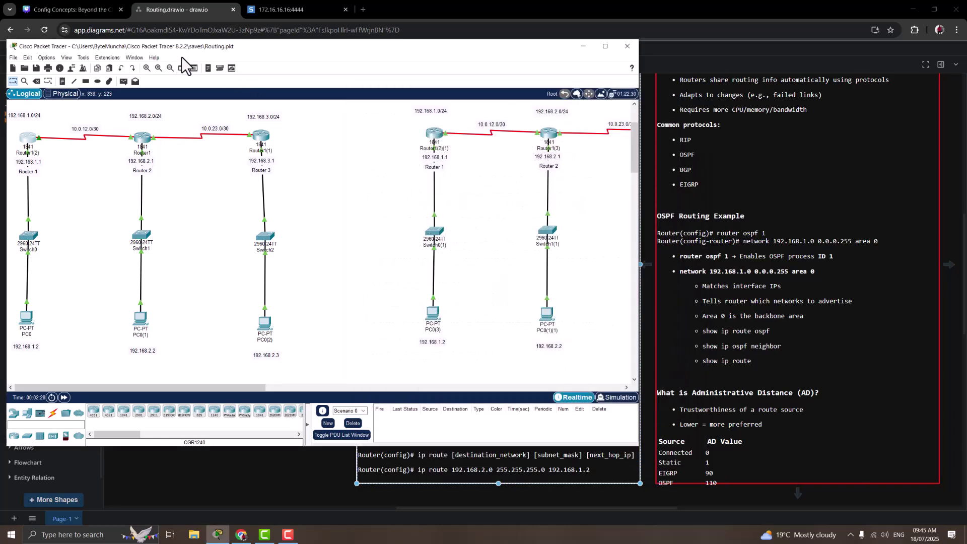
- Set the tooltip font size to 8 and the CLI font size to 14 in the preferences, apply and close them
left_click(55, 59)
left_click(75, 71)
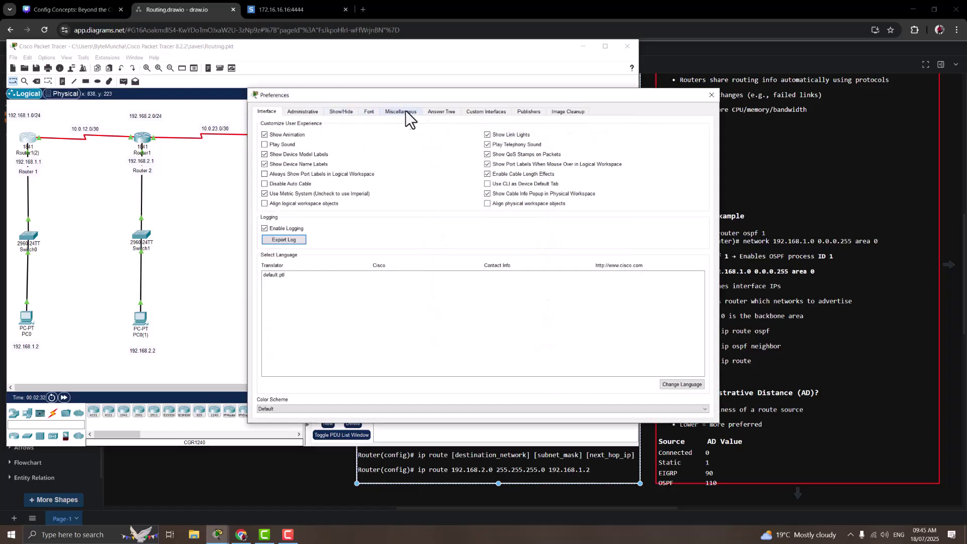
left_click(368, 111)
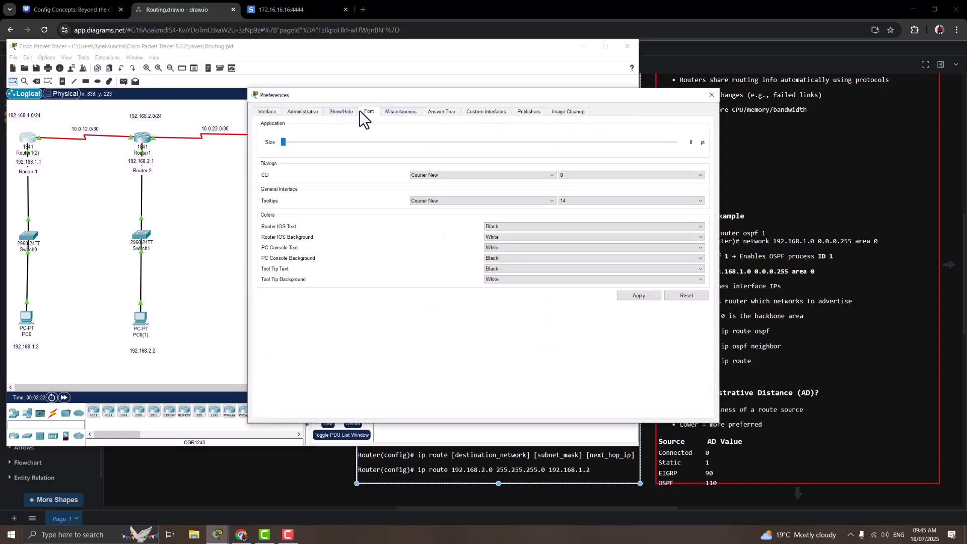
left_click(582, 203)
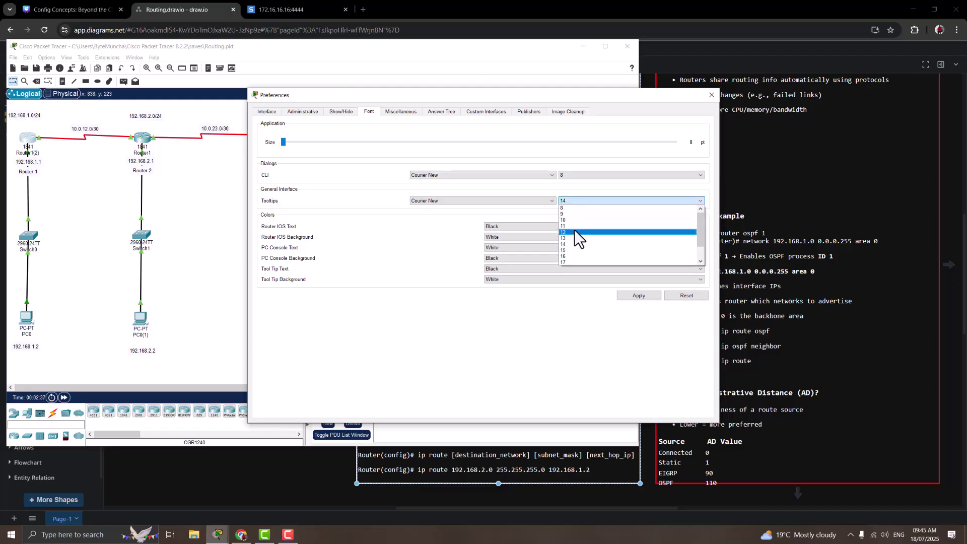
left_click(572, 208)
left_click(566, 175)
left_click(571, 219)
left_click(645, 292)
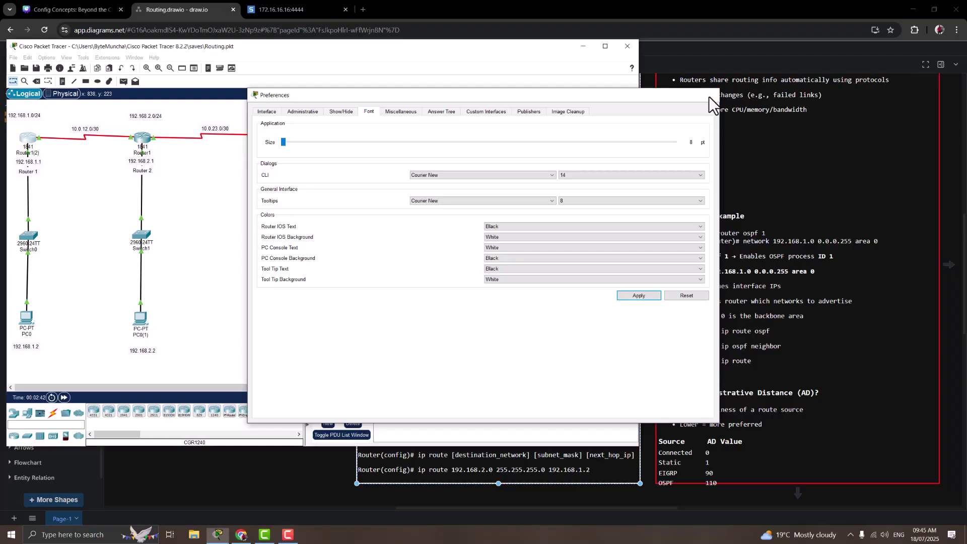
left_click(710, 95)
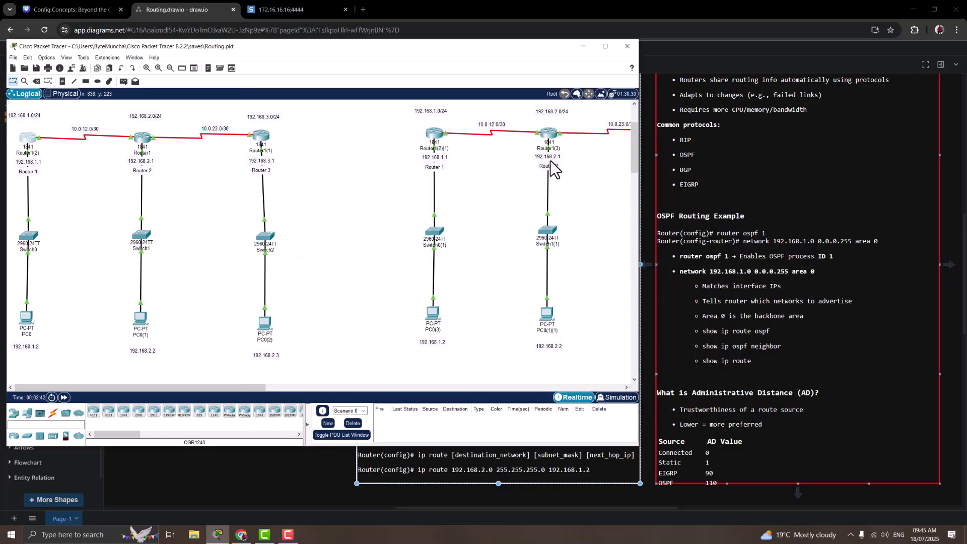
- Open the command line of Router 1 in the original topology and enter global configuration mode with "conf t"
left_click(35, 143)
left_click_drag(446, 155, 349, 78)
left_click_drag(424, 412, 423, 380)
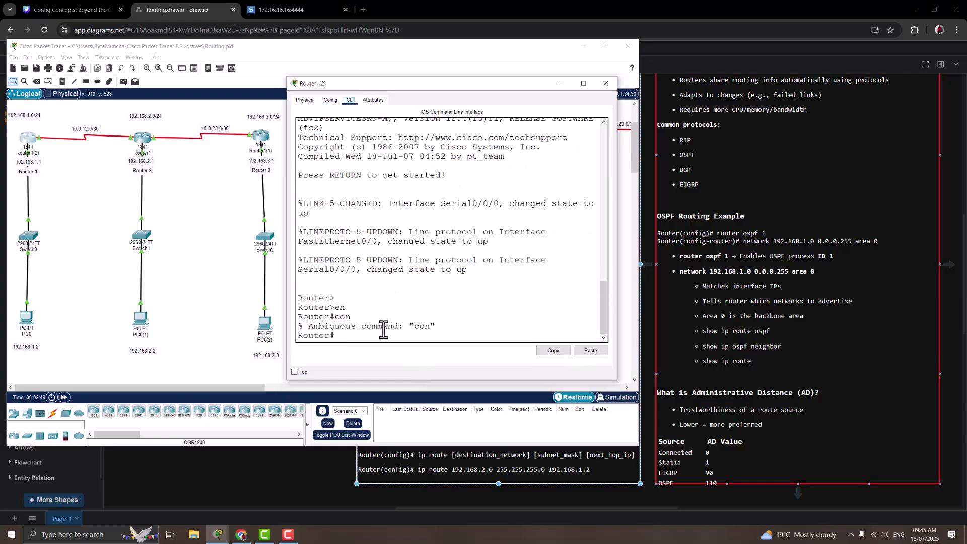
key("Return")
key("Return")
type("conf t")
key("Return")
key("Return")
key("Return")
key("Return")
key("Return")
key("Return")
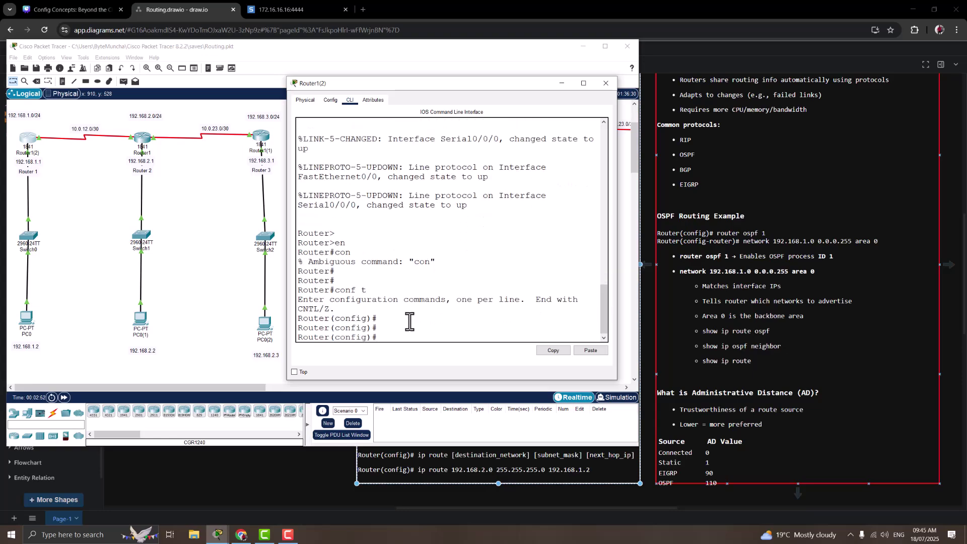
key("Return")
key("Return")
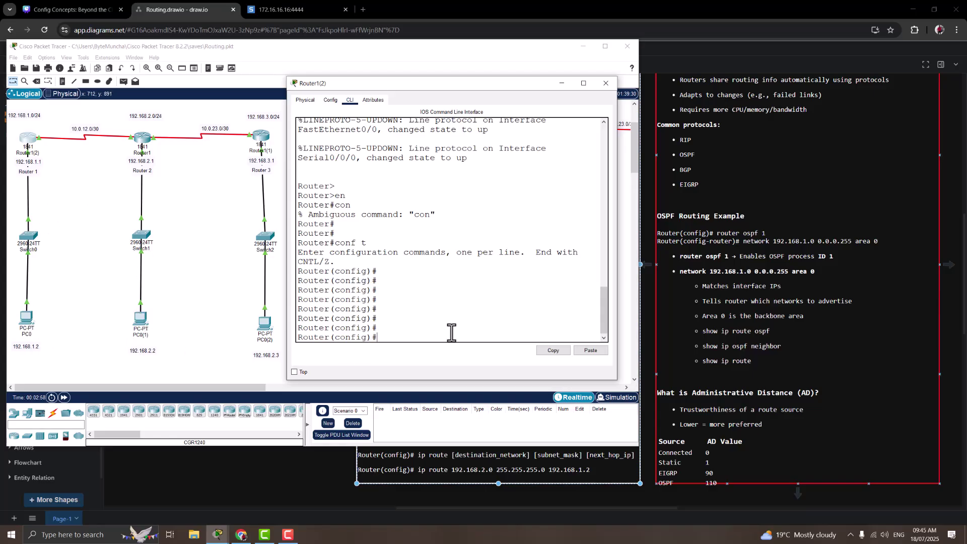
- Consult the inline help for "ip route" and start a static route on Router 1 to 192.168.2.0 with mask 255.255.255.0, without submitting it
type("ip ro")
key("Tab")
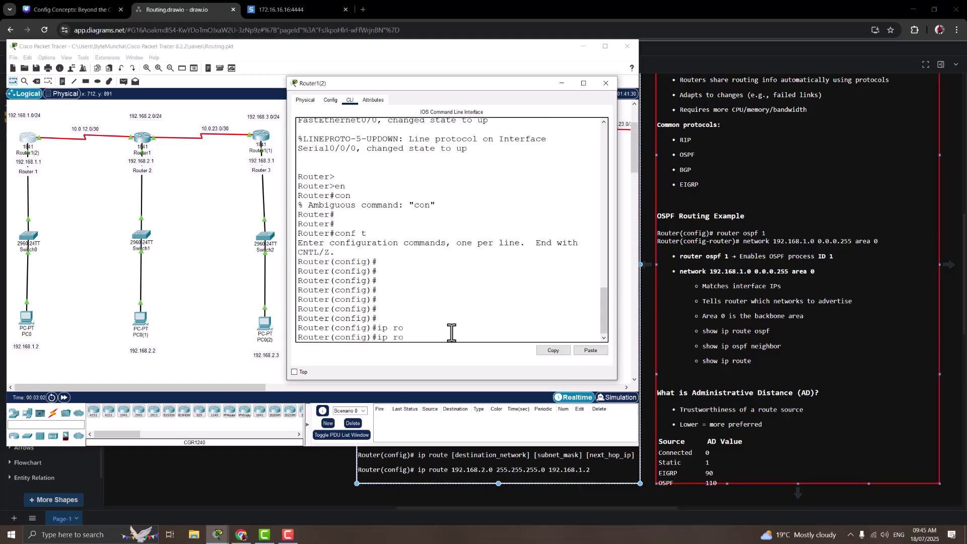
type("u")
key("Tab")
type("t")
key("Tab")
type("e")
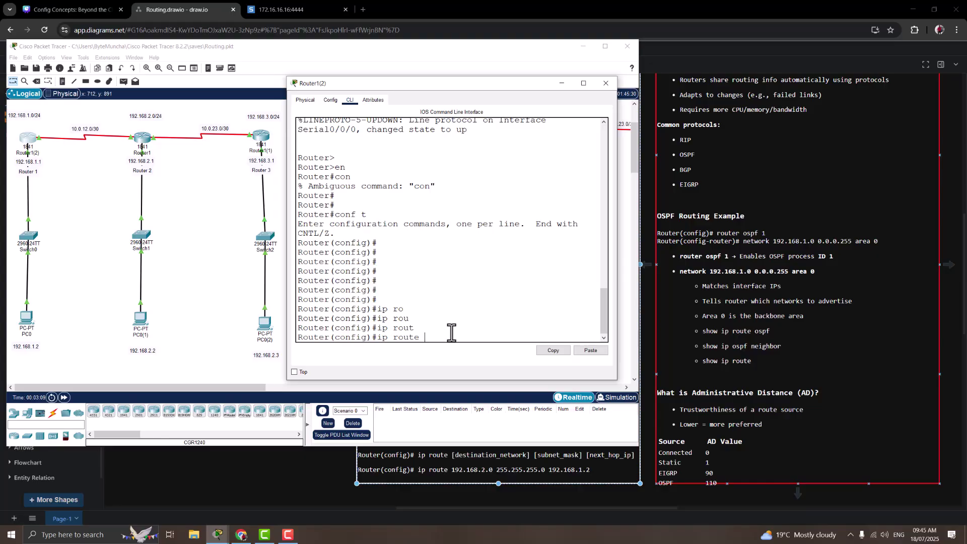
type(" ?")
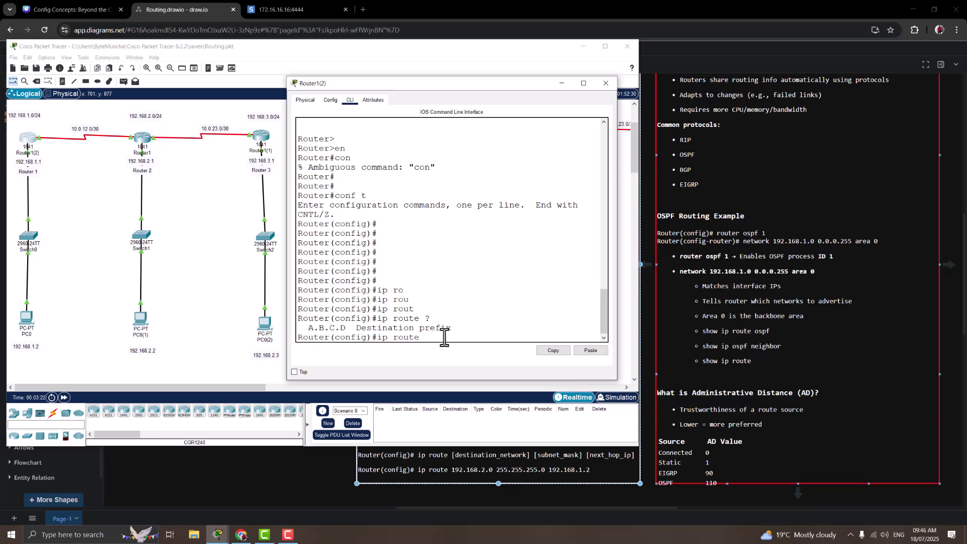
type("92.168.2.0 255.255.255.0")
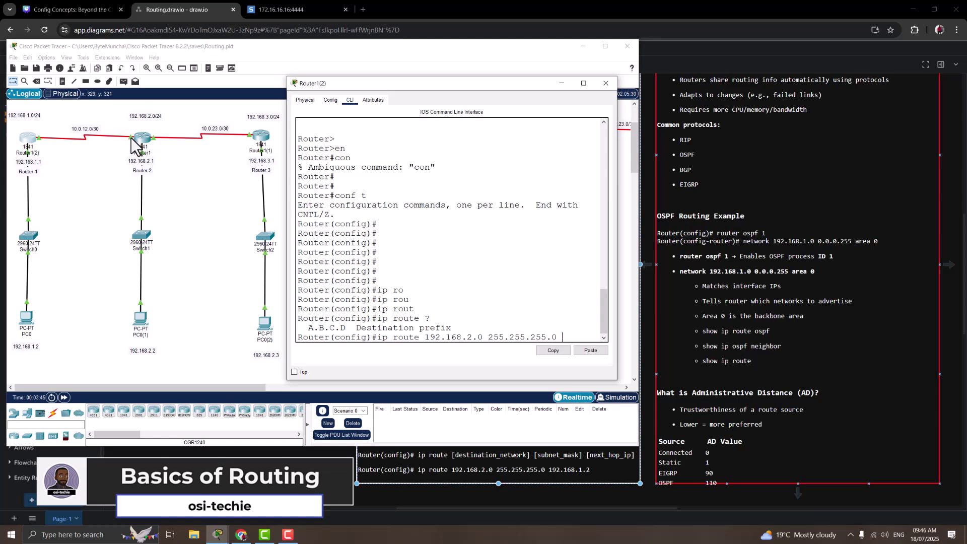
- Return to the topology and enable "Always Show Port Labels in Logical Workspace" in the interface preferences
left_click(168, 163)
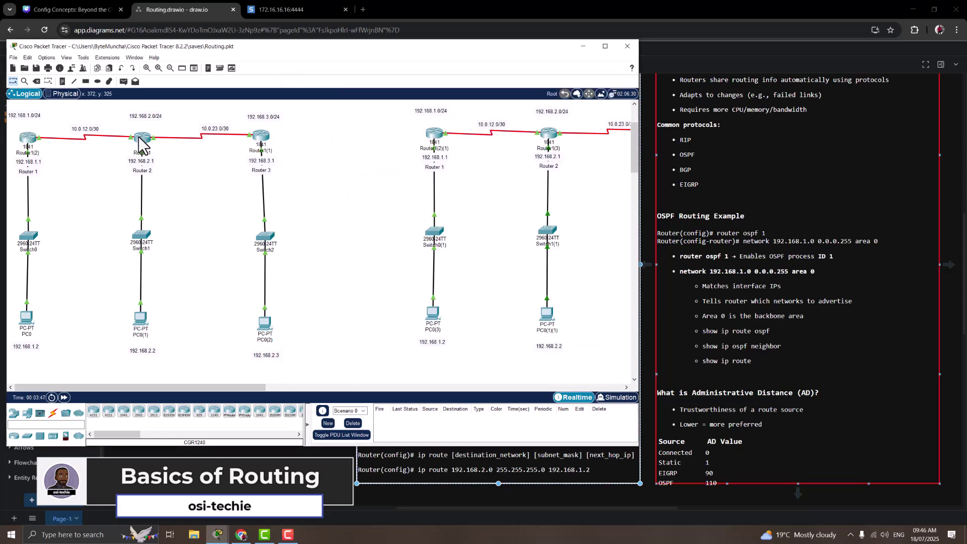
mouse_move(140, 147)
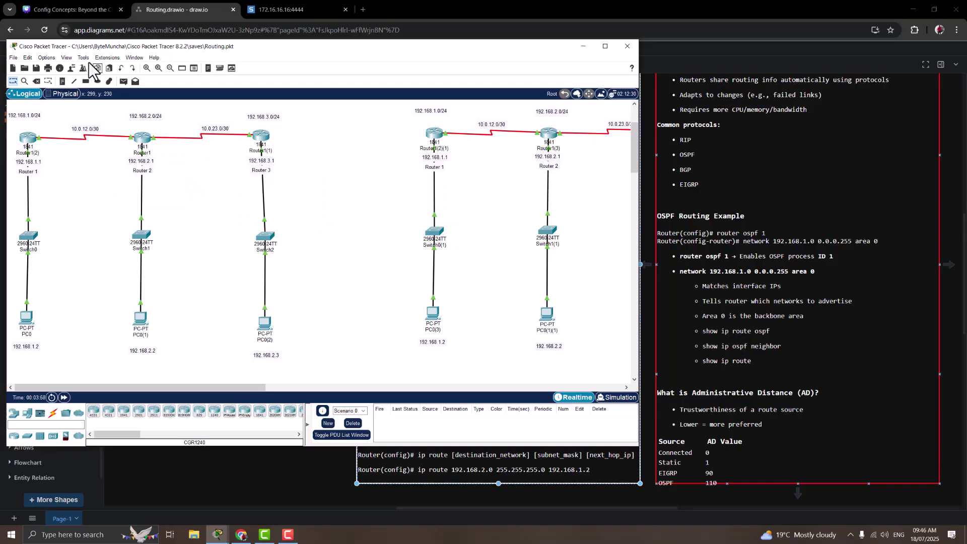
left_click(66, 58)
left_click(49, 57)
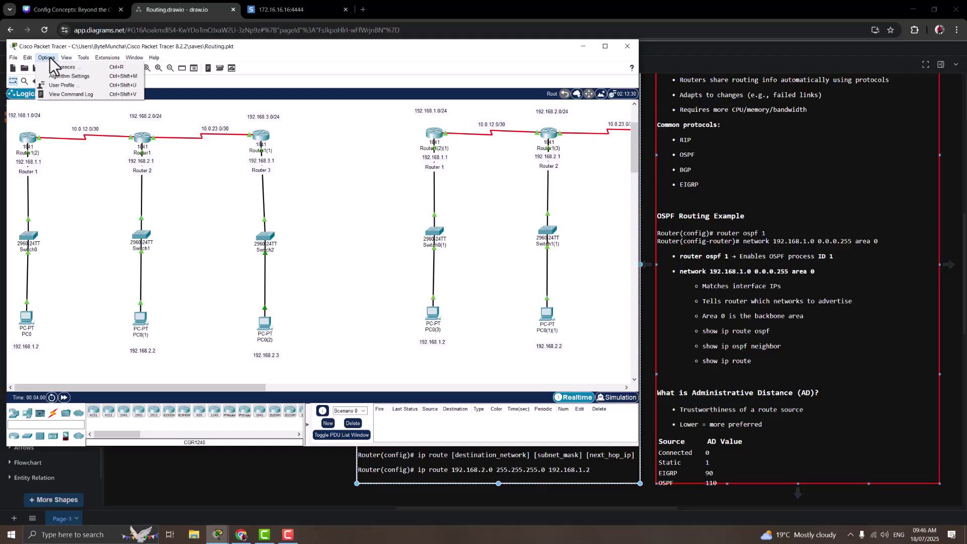
left_click(50, 67)
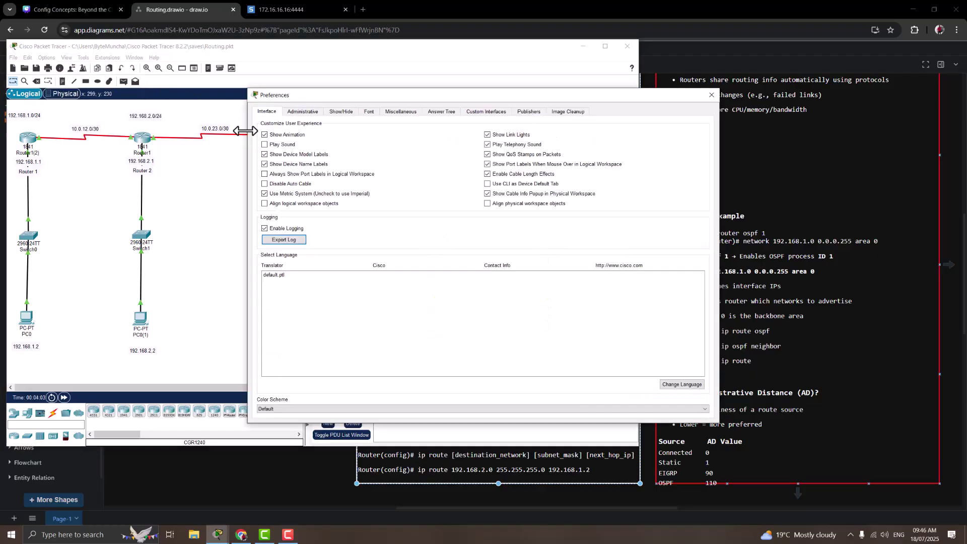
left_click(289, 175)
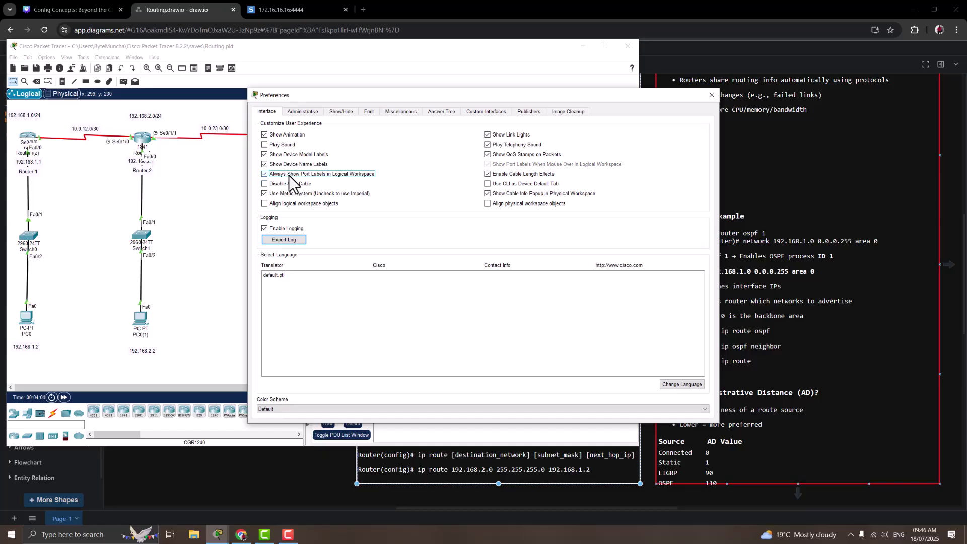
left_click(710, 95)
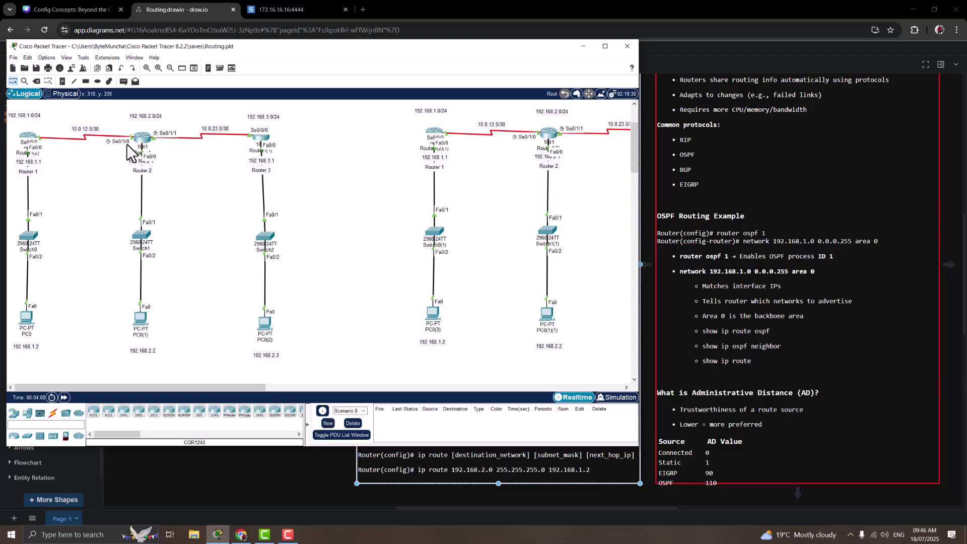
left_click(140, 141)
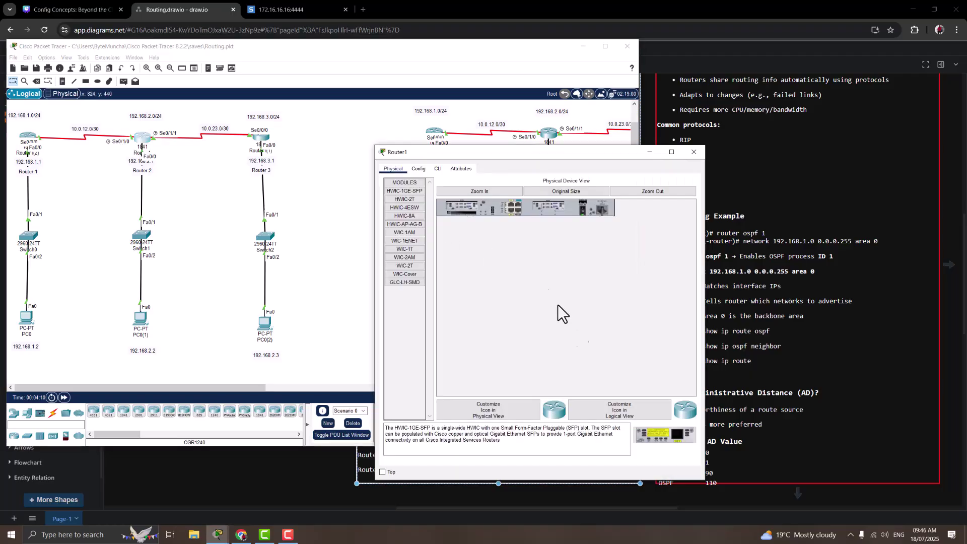
left_click(442, 171)
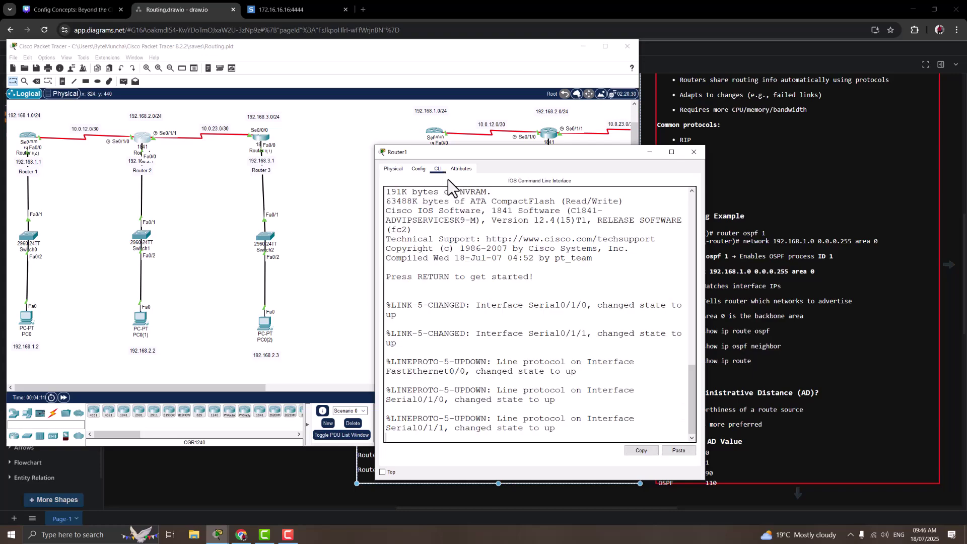
key("Return")
key("Return")
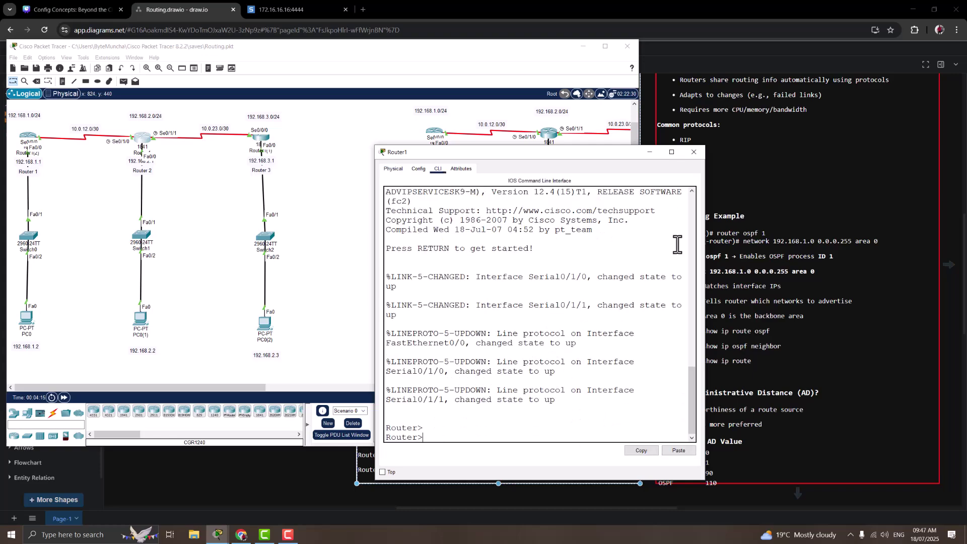
left_click(693, 151)
- Look up Router 2's interface addresses and submit Router 1's static route to 192.168.2.0 with next hop 10.0.12.2
left_click(33, 142)
left_click(661, 436)
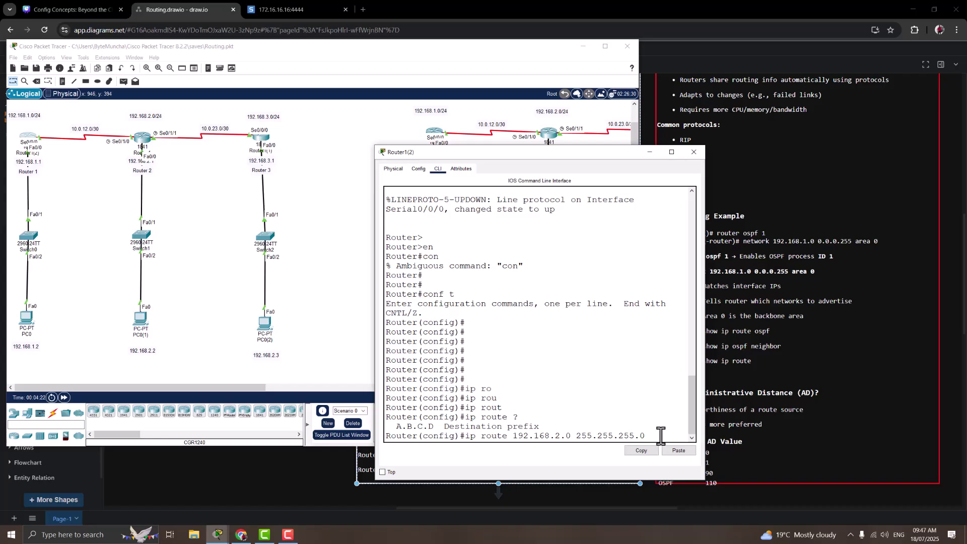
left_click(167, 164)
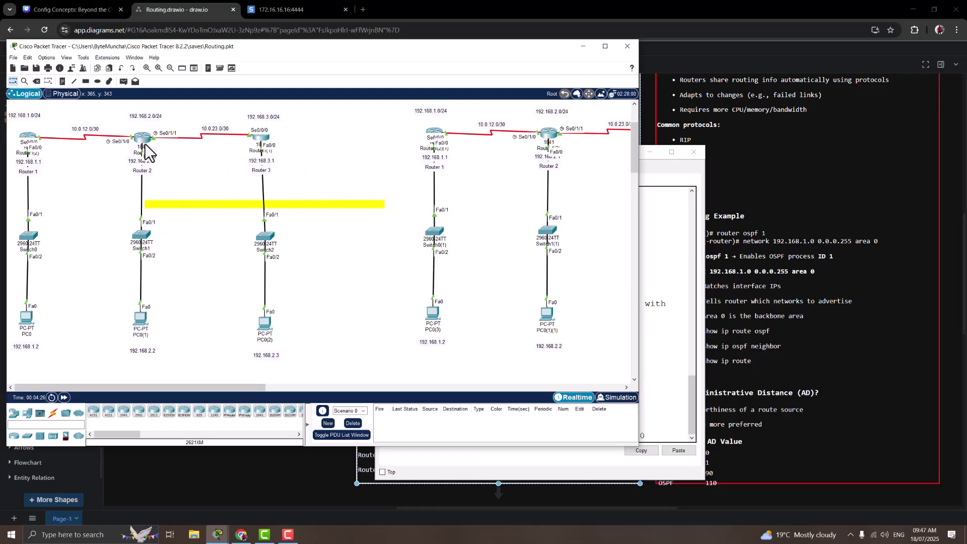
mouse_move(146, 143)
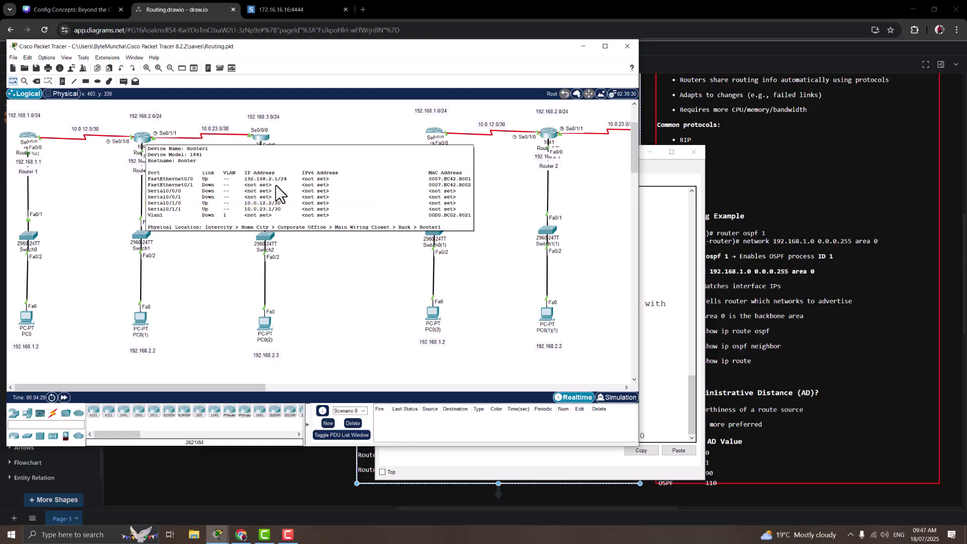
left_click(661, 324)
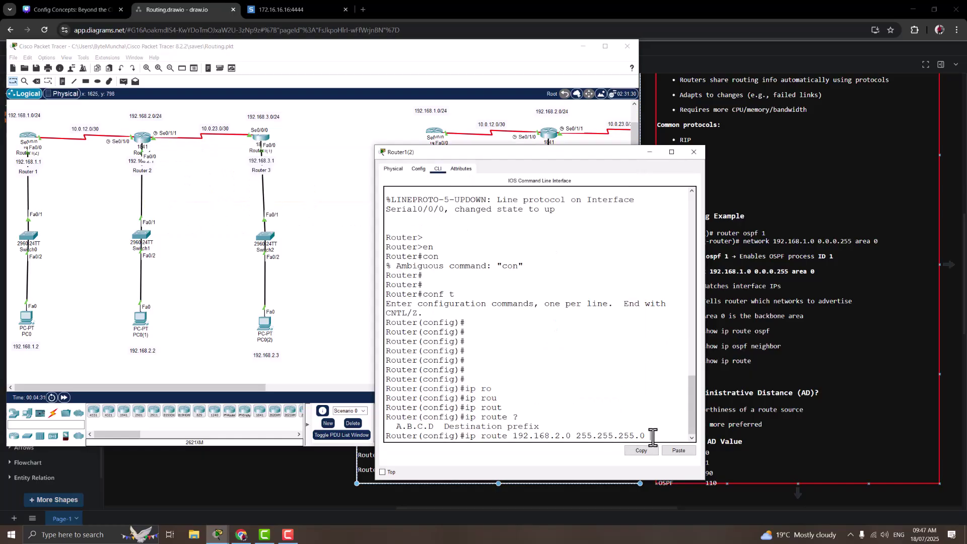
type("10.0.12.2")
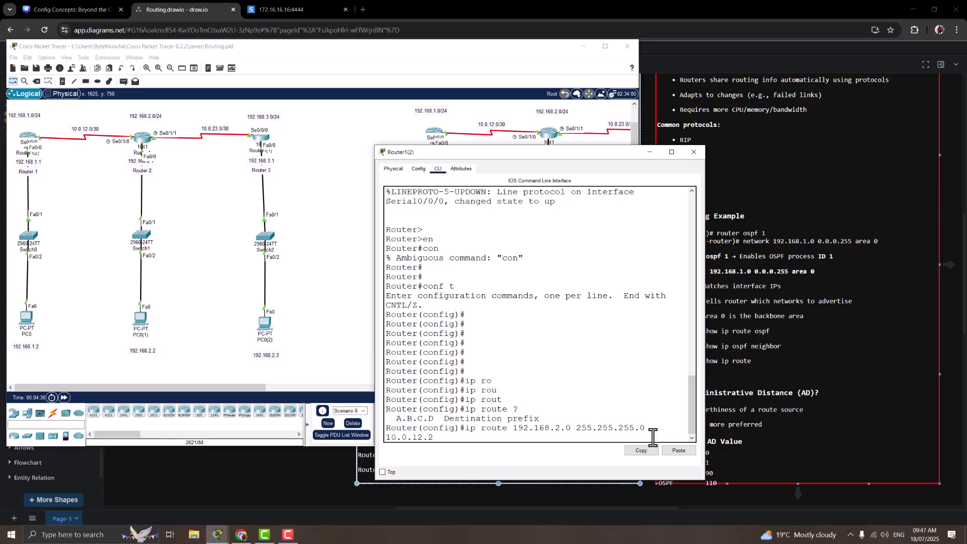
key("Return")
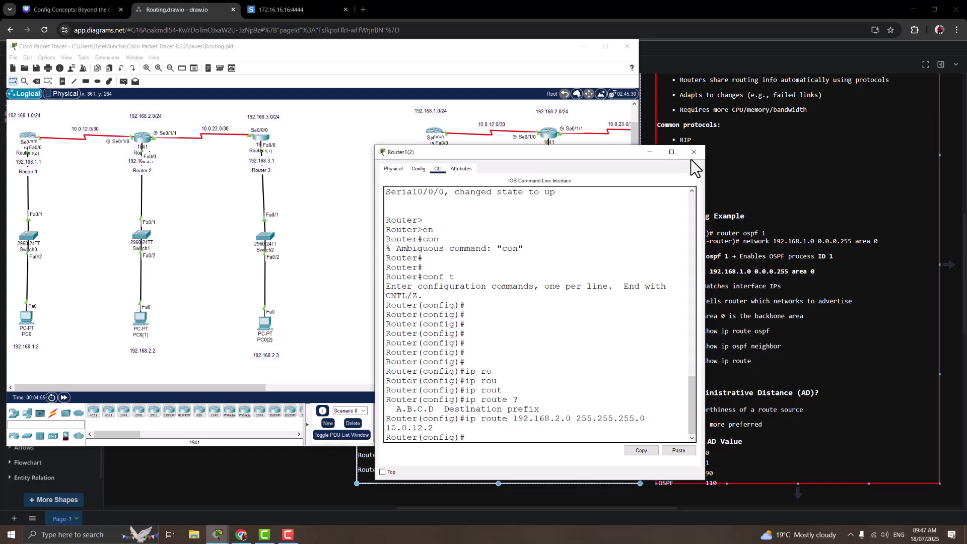
- Open the command line of Router 2 in the original topology and enter global configuration mode with "en" and "conf t"
left_click(146, 146)
left_click(146, 146)
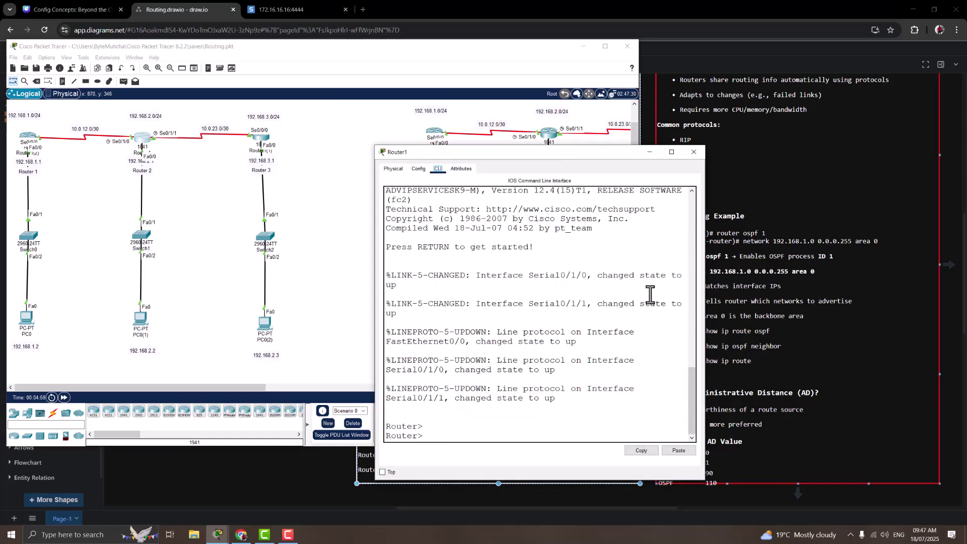
left_click(595, 342)
key("Return")
key("Return")
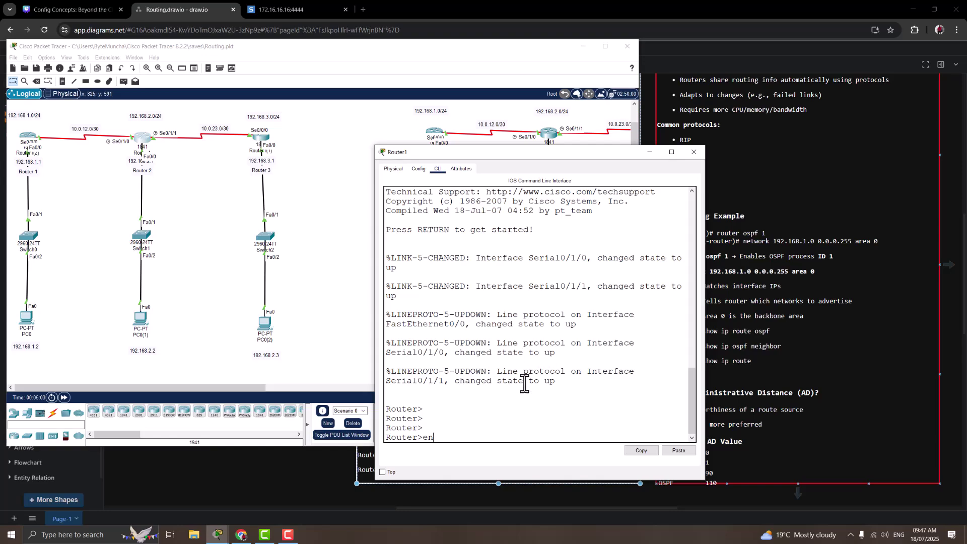
type("en")
key("Return")
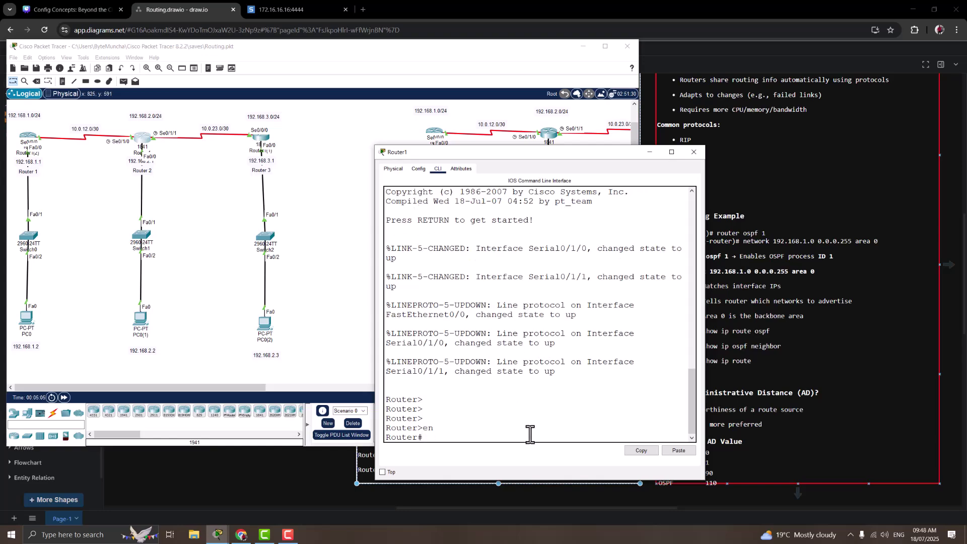
type("conf t")
key("Return")
key("Return")
key("Return")
key("Return")
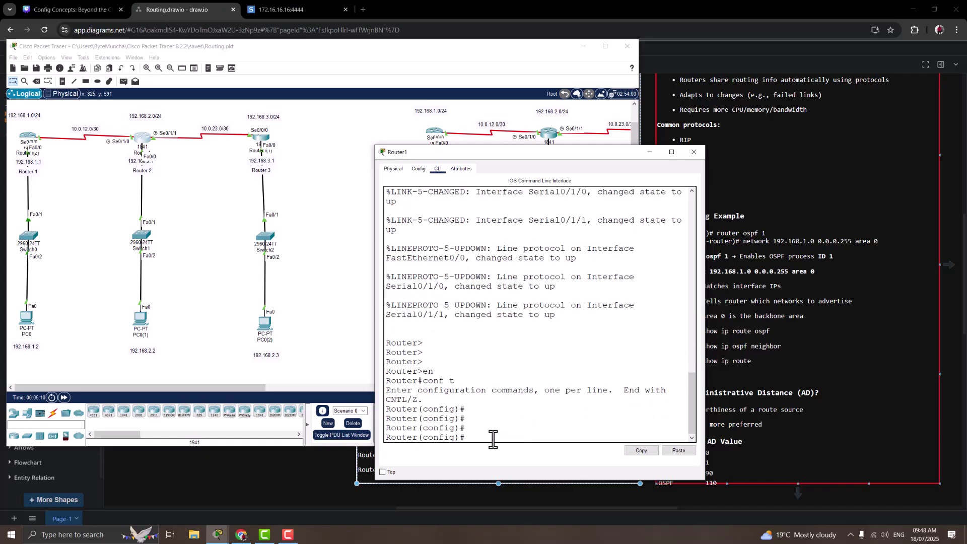
- Consult the inline help for "ip route" and start a static route on Router 2 to 192.168.1.0 with mask 255.255.255.0, without submitting it
type("ip")
type(" rou")
key("Tab")
type("te")
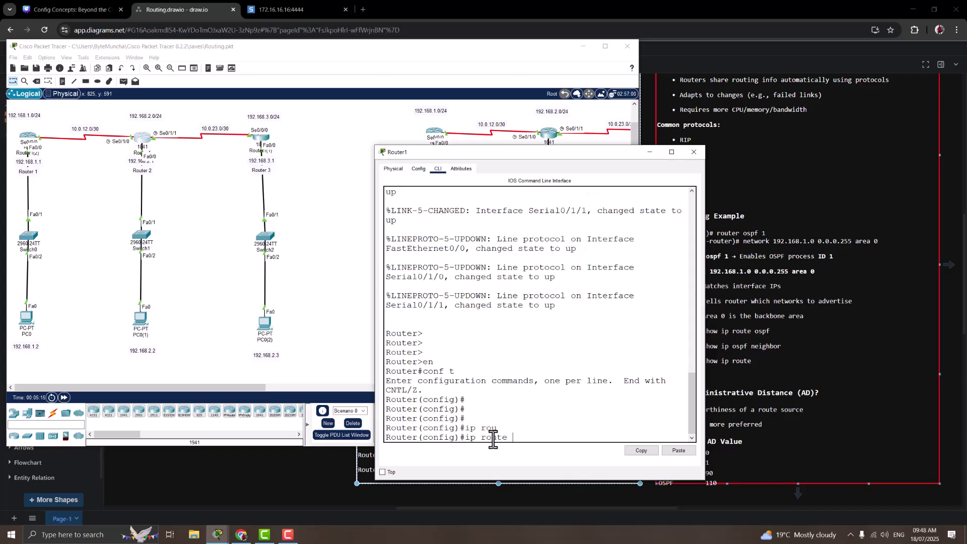
type(" ?")
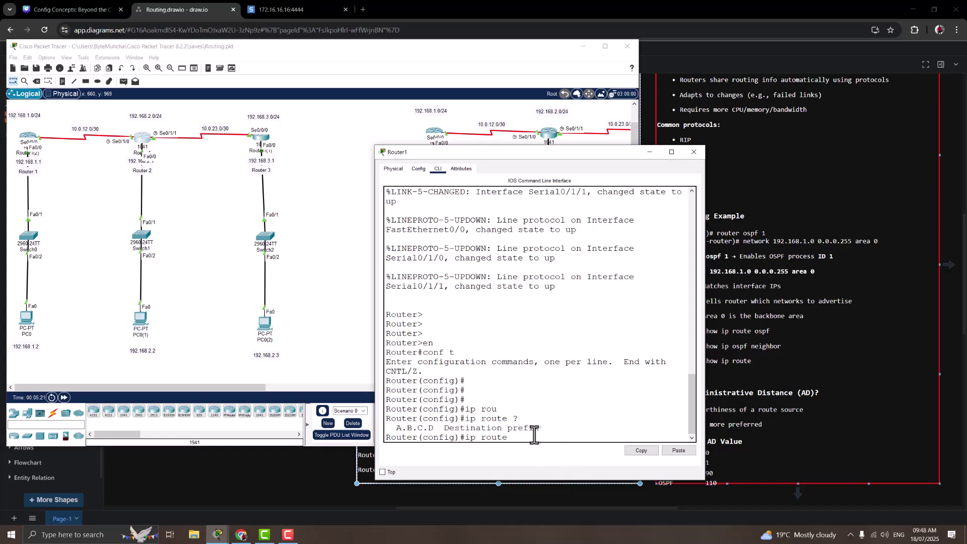
type("192")
type(".168.1.0 255.255.255.0")
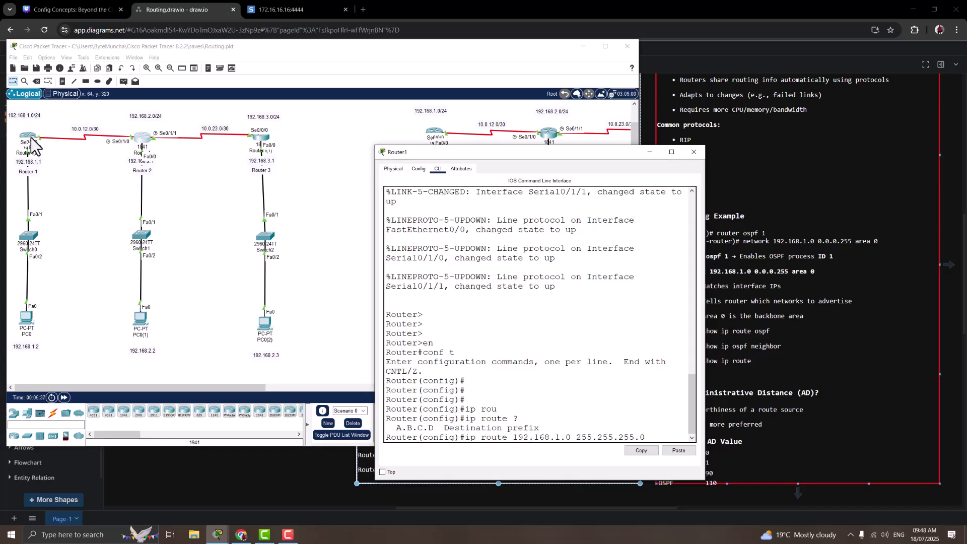
- Look up Router 1's interface addresses and submit Router 2's static route to 192.168.1.0 with next hop 10.0.12.1
left_click(74, 177)
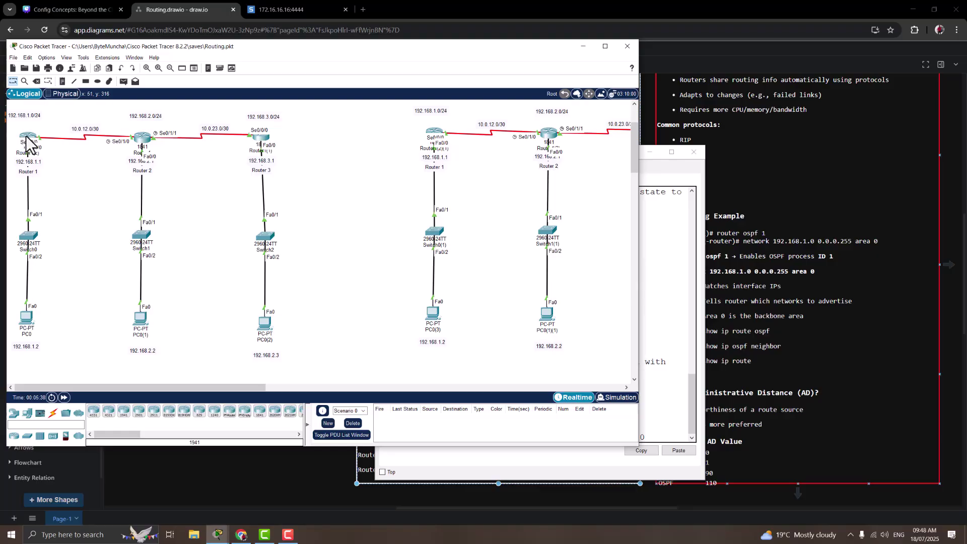
mouse_move(27, 137)
left_click(663, 370)
type(".0 255.255.255.0")
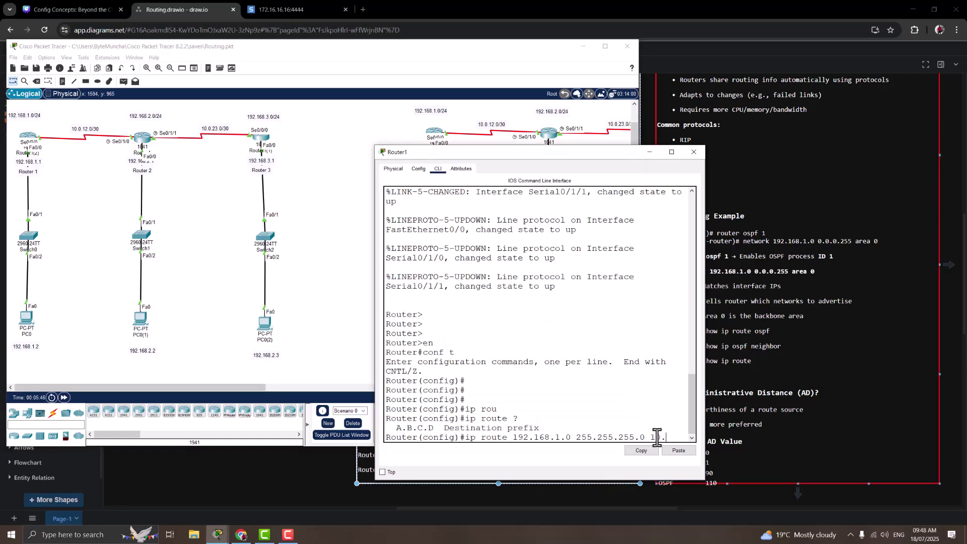
type("10.0.12.1")
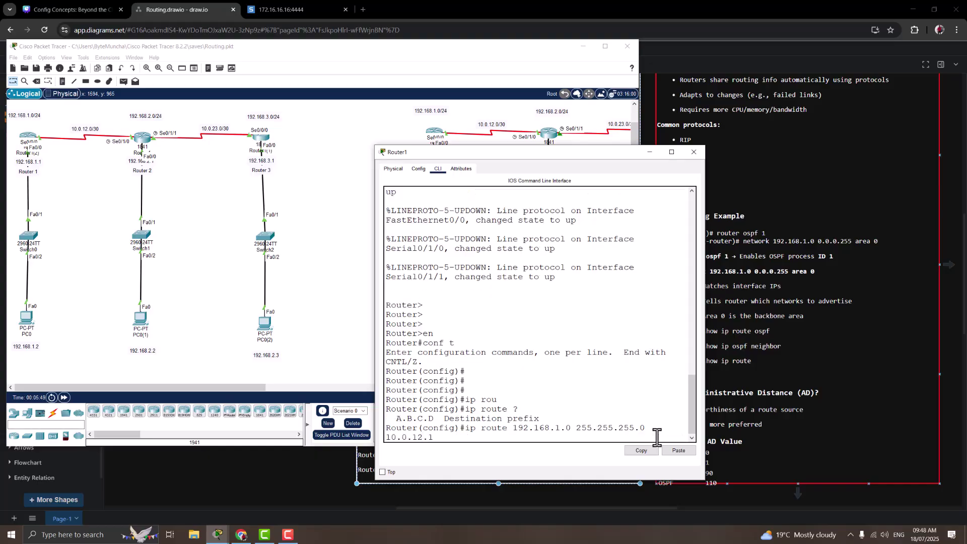
key("Return")
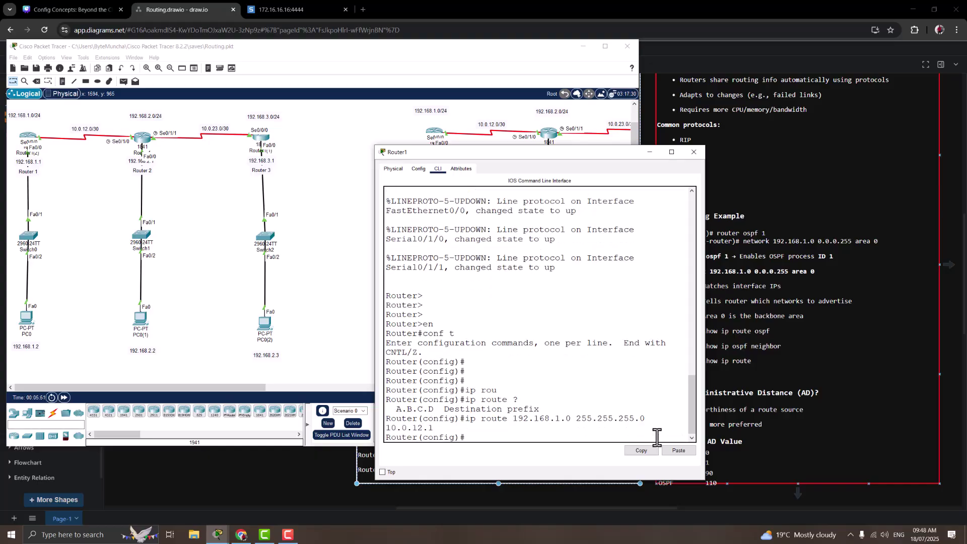
key("Return")
key("Return")
key("Return")
key("Return")
key("Return")
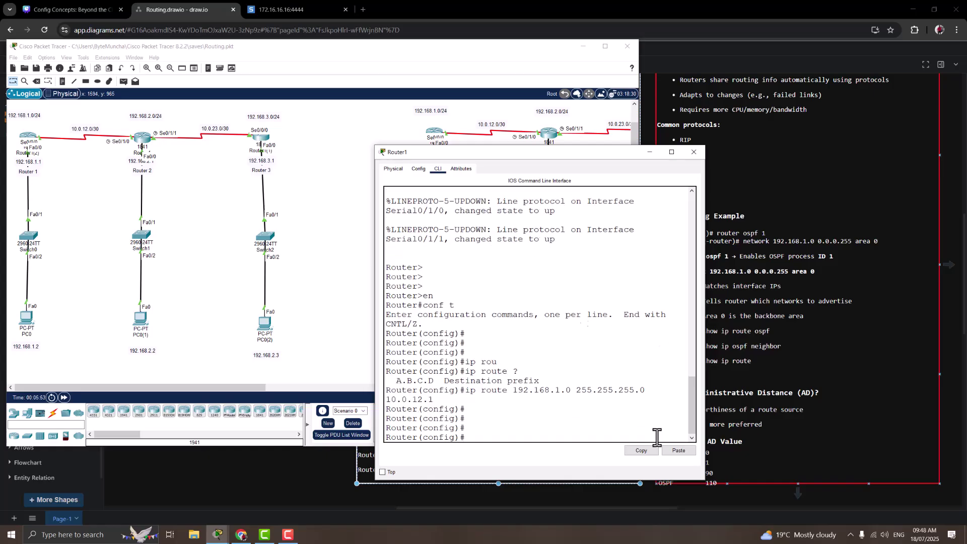
- Exit global configuration mode on Router 2 and display its routing table with "show ip route"
type("exit")
key("Return")
key("Return")
key("Return")
key("Return")
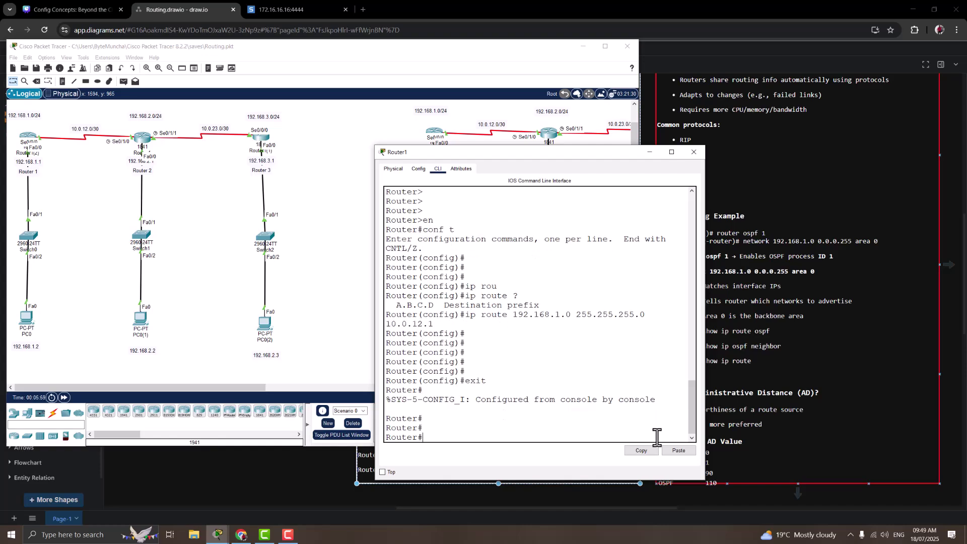
type("show ip route")
key("Return")
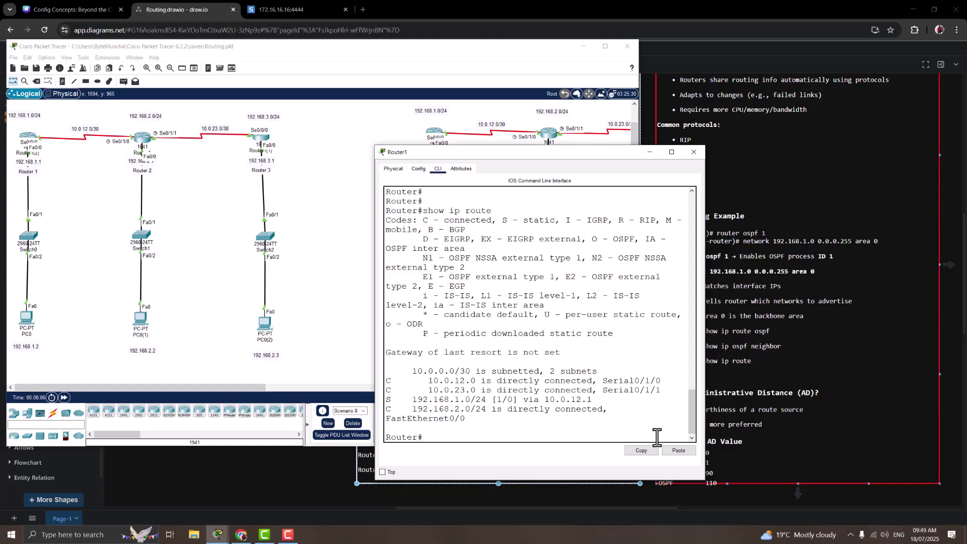
- Widen Router 2's window and examine the static route, its next hop, and the connected entries against the code legend
left_click_drag(705, 322, 858, 322)
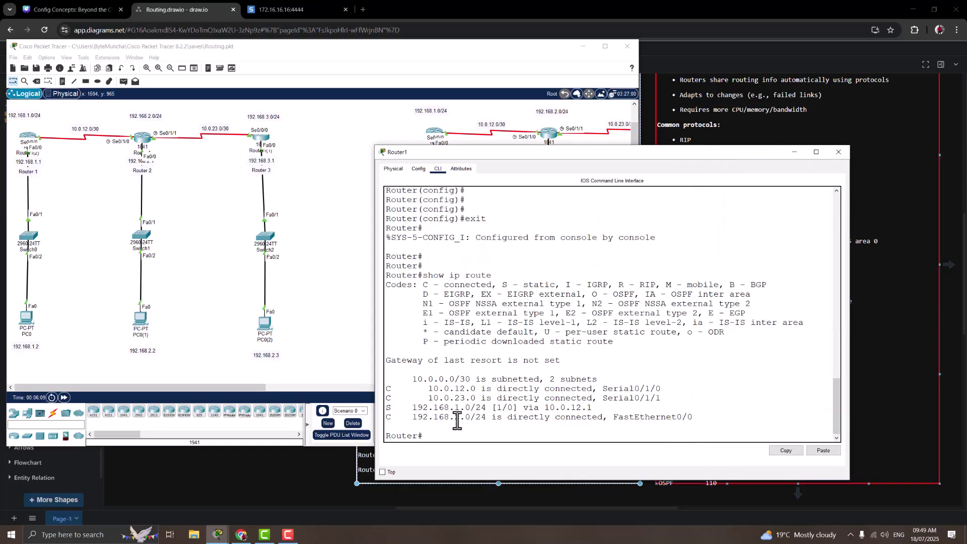
left_click_drag(384, 407, 389, 409)
left_click(391, 409)
left_click_drag(387, 409, 393, 409)
left_click_drag(545, 407, 591, 409)
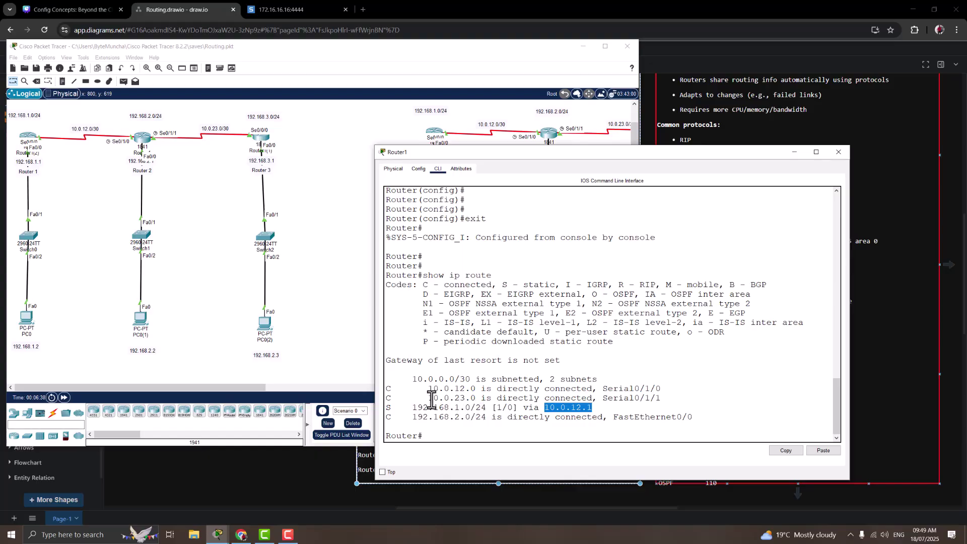
double_click(389, 390)
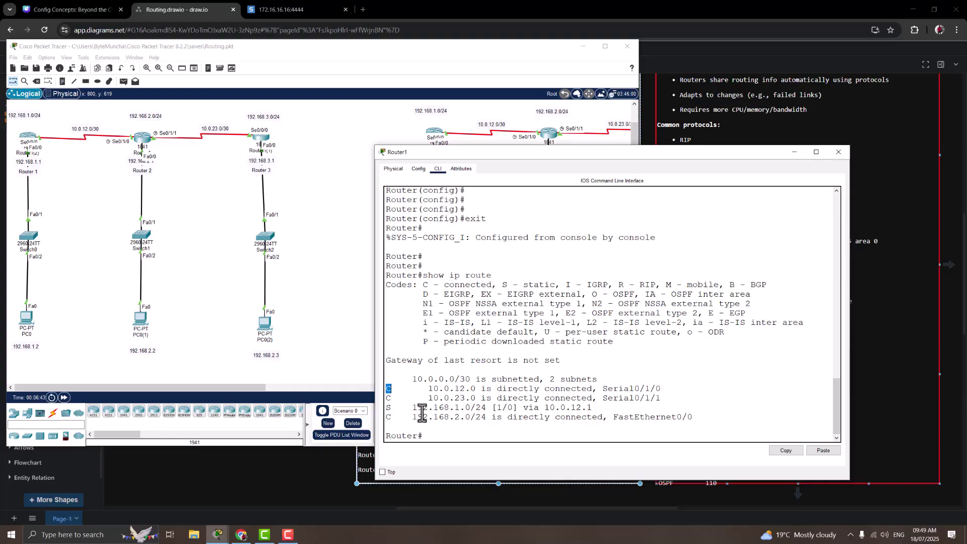
left_click_drag(423, 286, 489, 289)
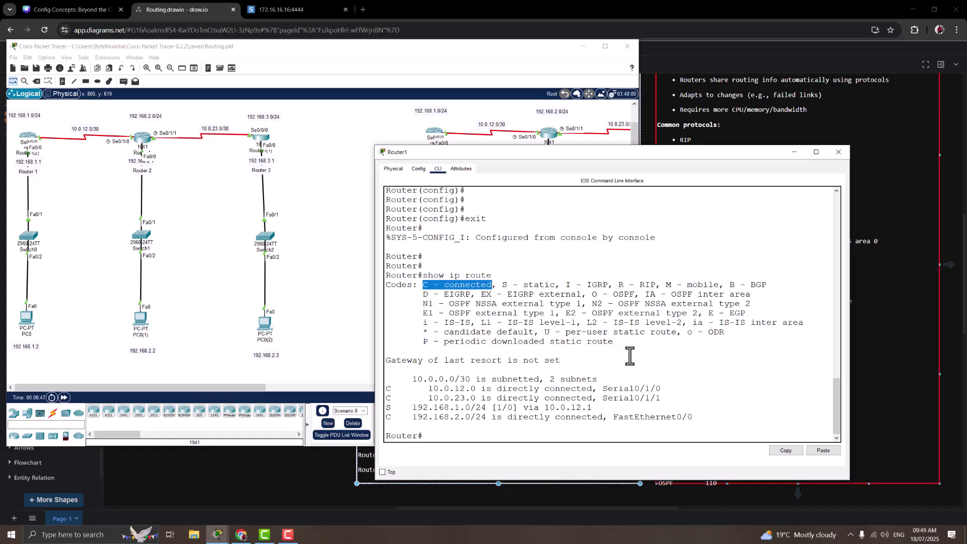
- Close Router 2's window and ping 192.168.2.2 from the command prompt of PC0 in the original topology
left_click(839, 154)
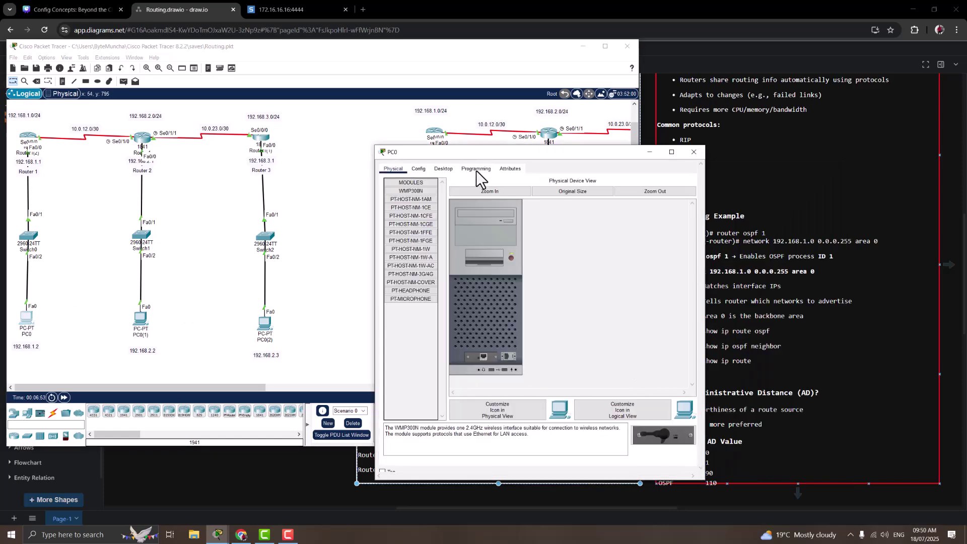
left_click(443, 168)
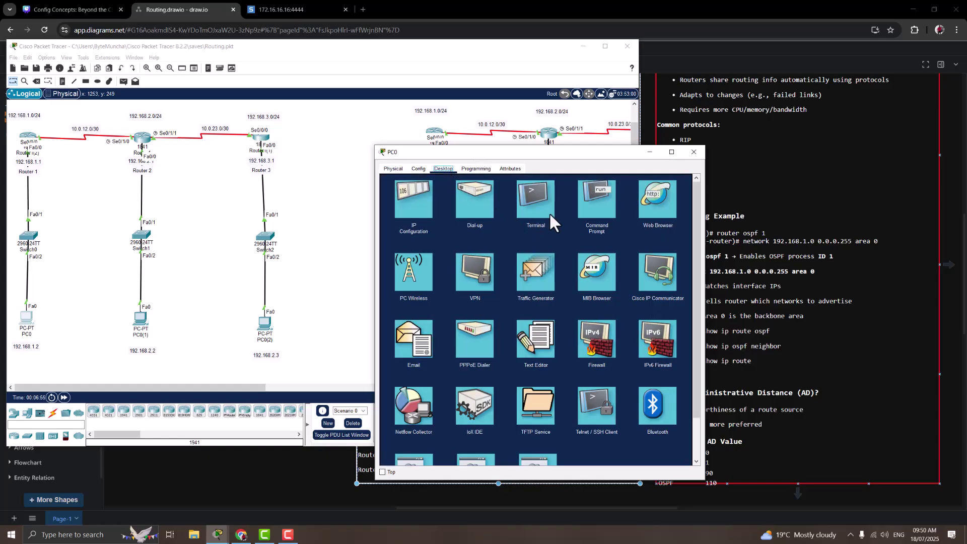
left_click(601, 209)
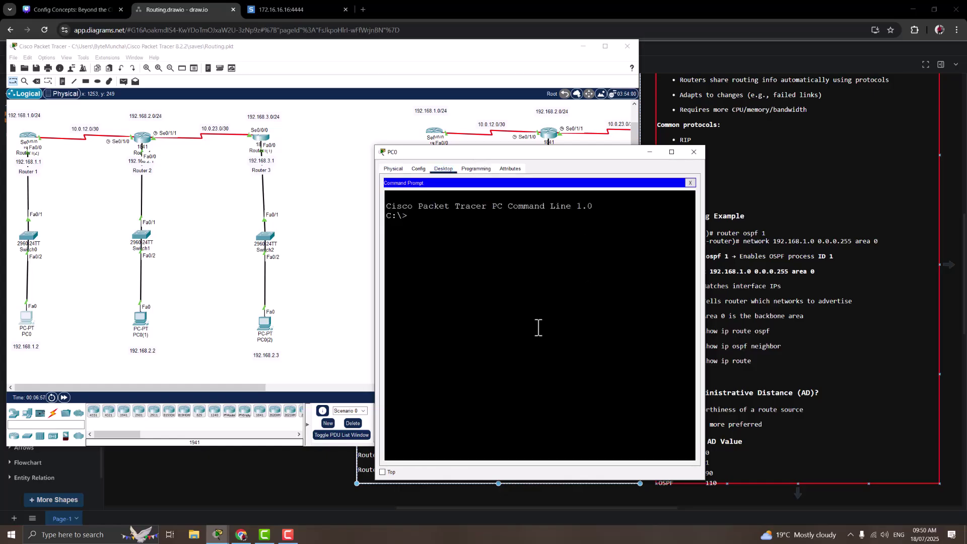
type("ping 192.168.2.2")
key("Return")
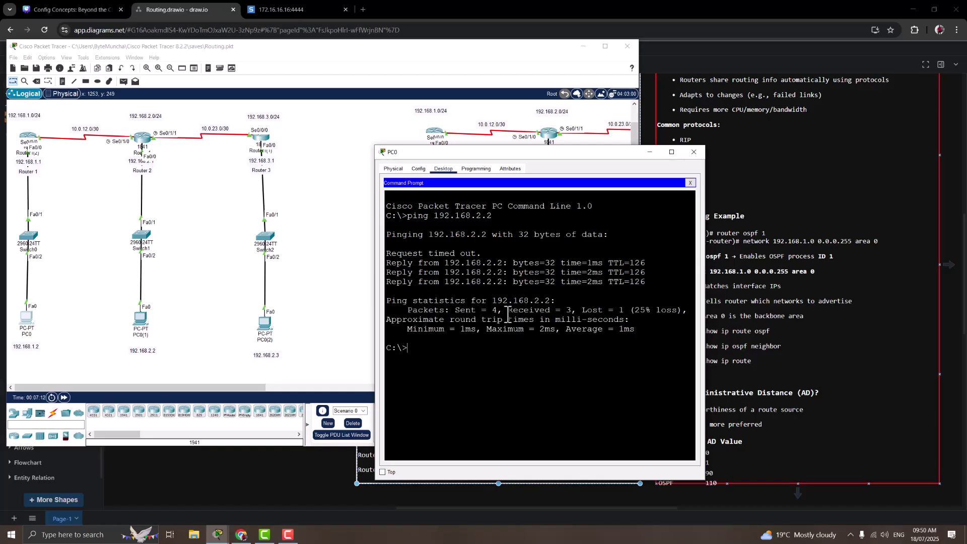
- Examine the first line of the ping output, repeat the ping to 192.168.2.2, and close PC0's command prompt
left_click_drag(387, 254, 482, 258)
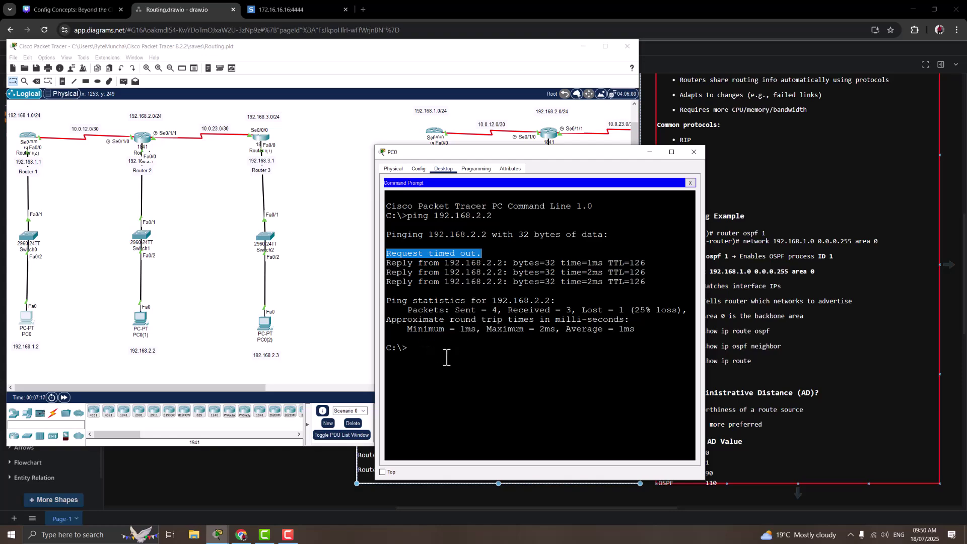
left_click(416, 352)
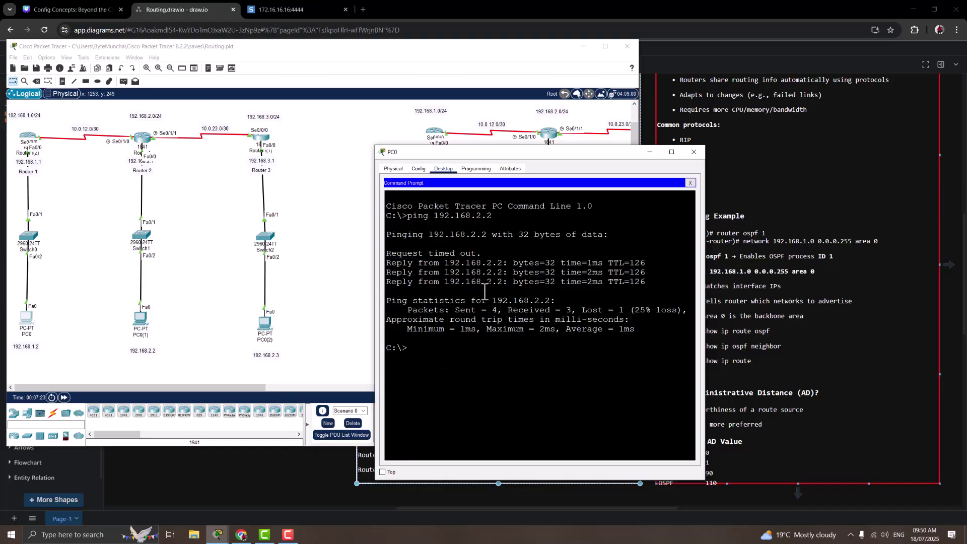
key("Up")
key("Return")
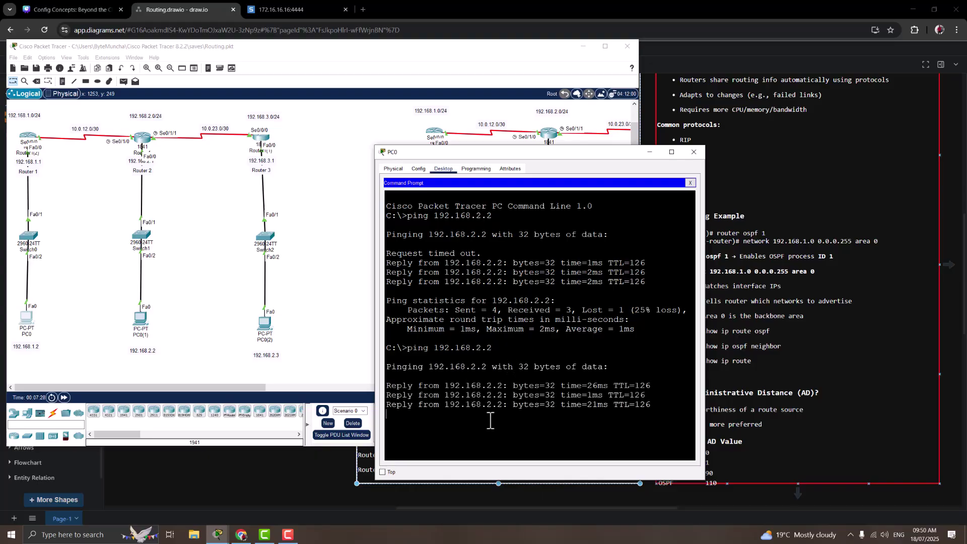
left_click(690, 183)
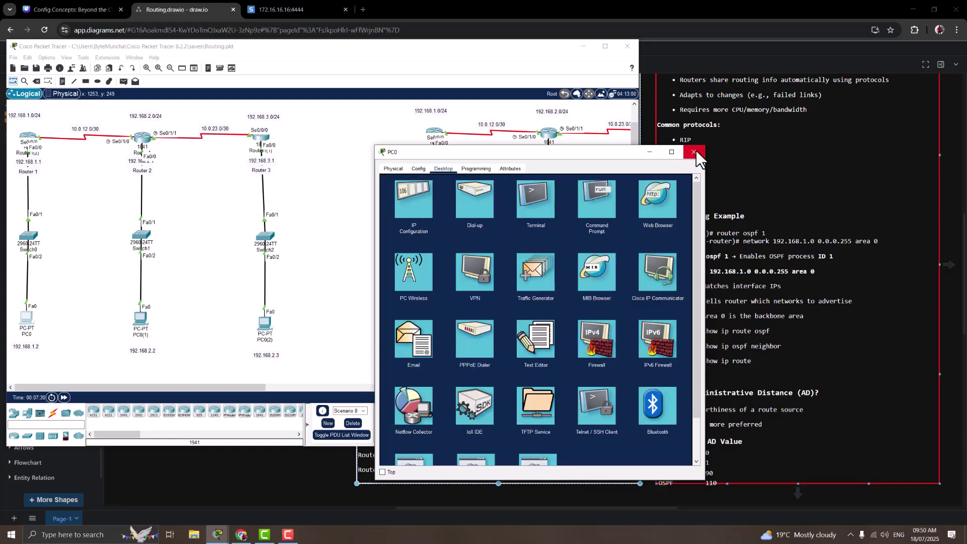
- Bring the duplicated three-router topology into view and close the leftover command-line window of the original Router 1
left_click(71, 219)
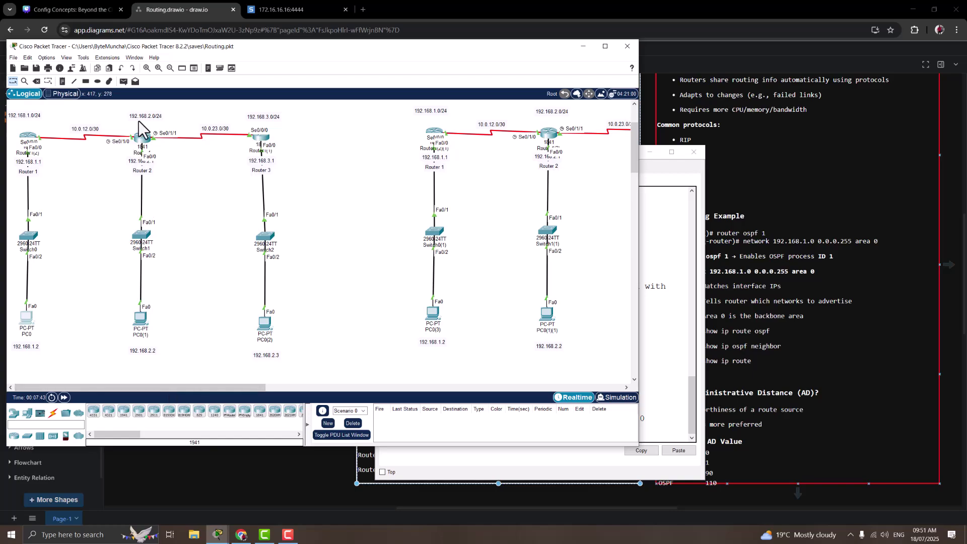
left_click_drag(10, 107, 298, 337)
left_click_drag(252, 388, 377, 389)
left_click_drag(383, 389, 385, 388)
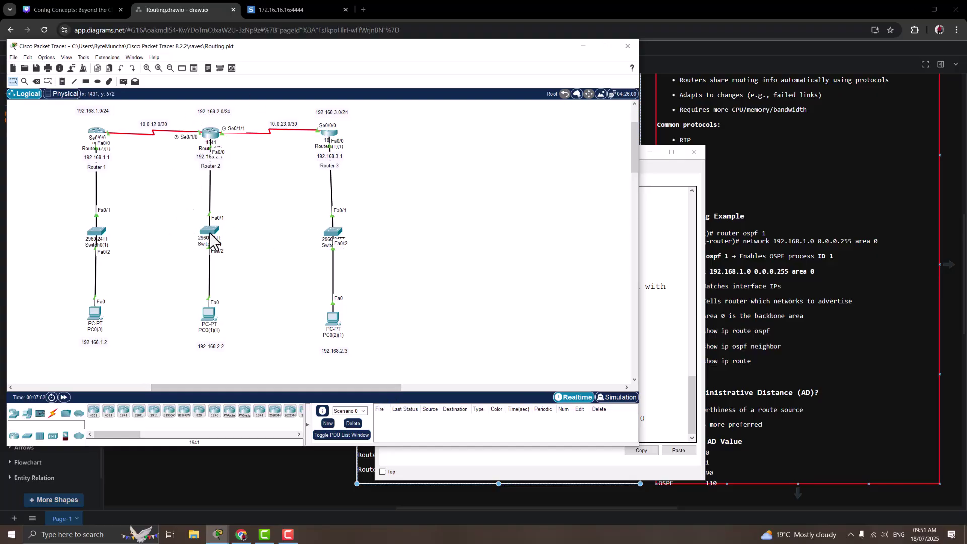
left_click(670, 157)
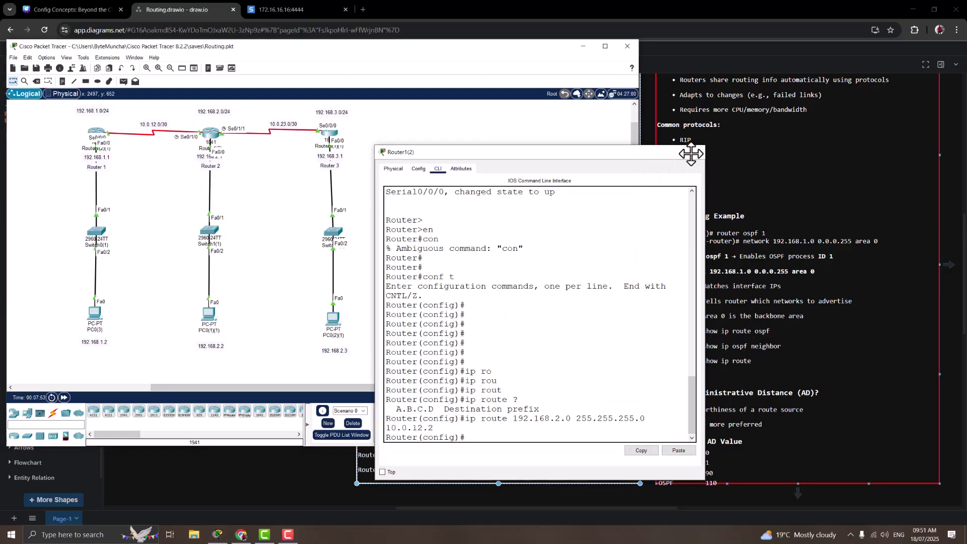
left_click(694, 152)
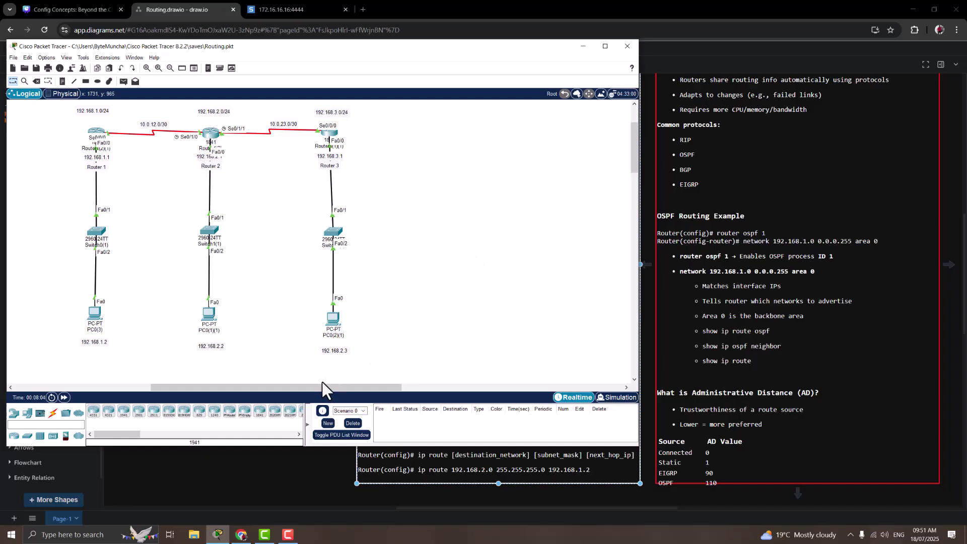
left_click_drag(318, 386, 340, 383)
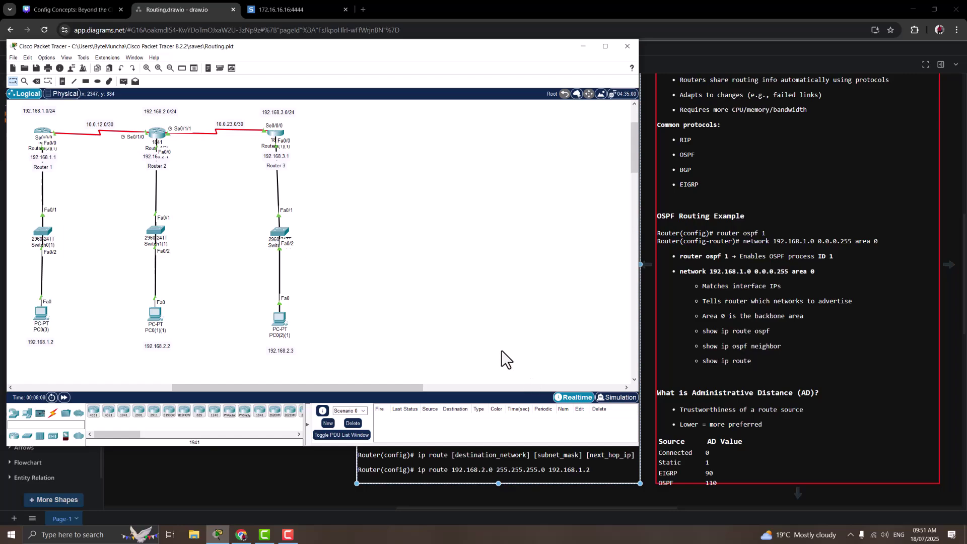
- Open the command line of Router 1 in the duplicated topology and page through the remaining configuration listing to the privileged prompt
left_click(52, 137)
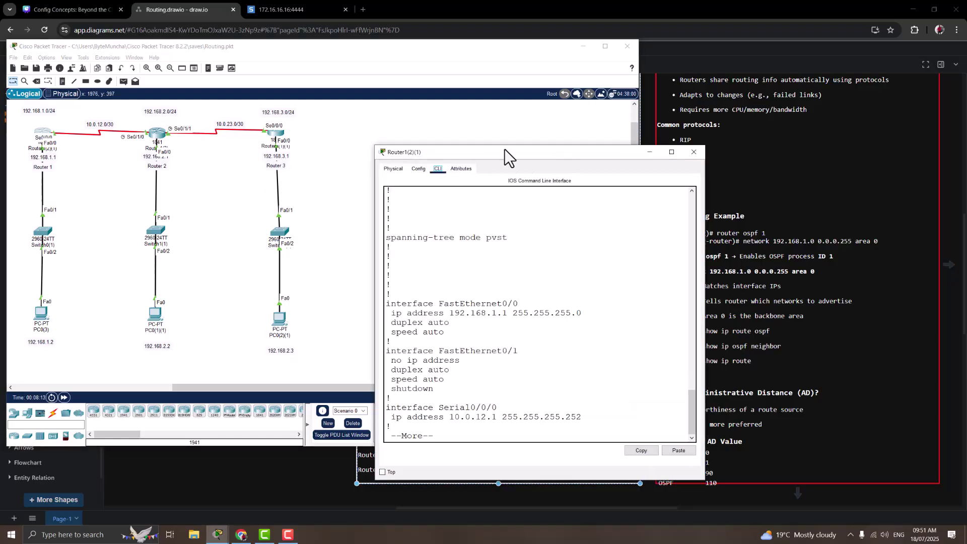
left_click_drag(441, 154, 376, 109)
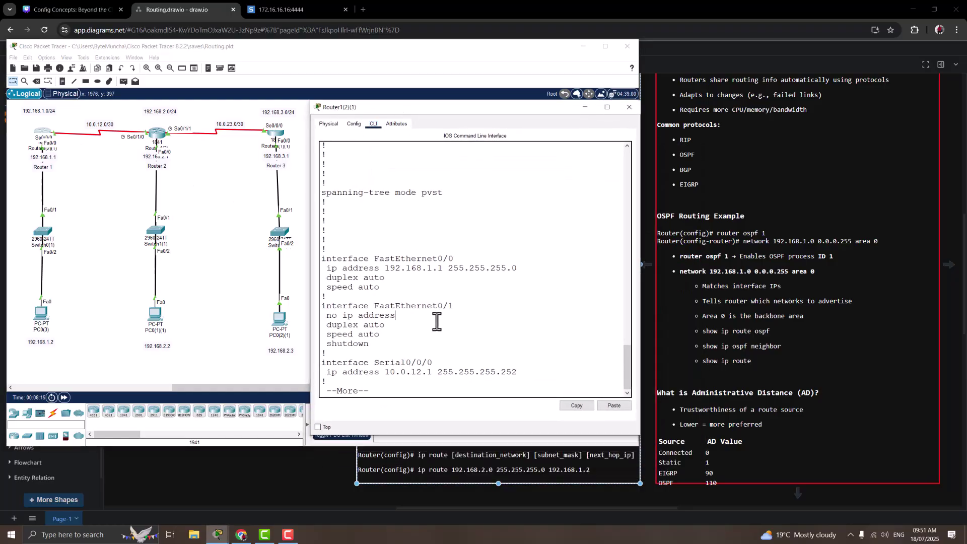
key("Return")
key("Return")
key("Return")
key("Return")
key("Return")
key("Return")
key("Return")
key("Return")
key("Return")
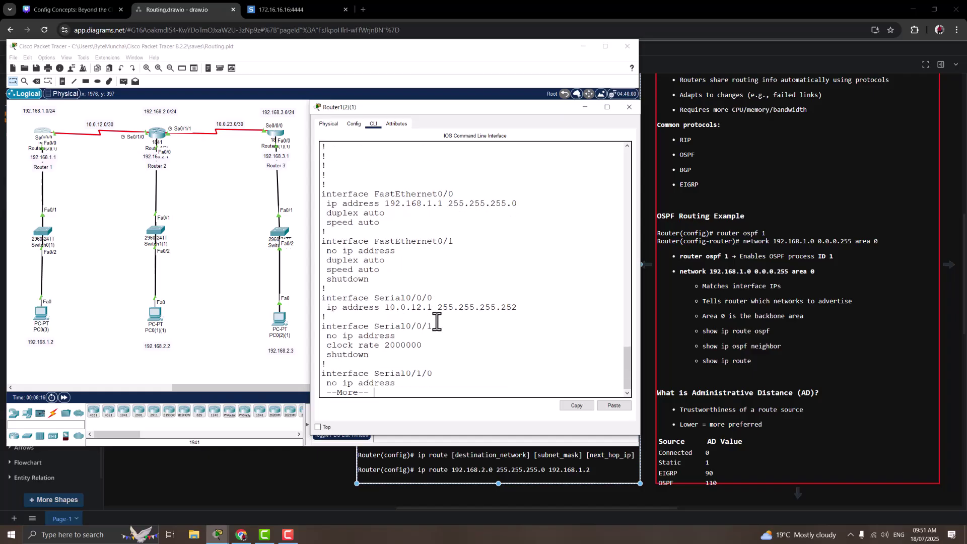
key("Return")
key("Return")
key("Return")
key("Return")
key("Return")
key("Return")
key("Return")
key("Return")
key("Return")
key("Return")
key("Return")
key("Return")
key("Return")
key("Return")
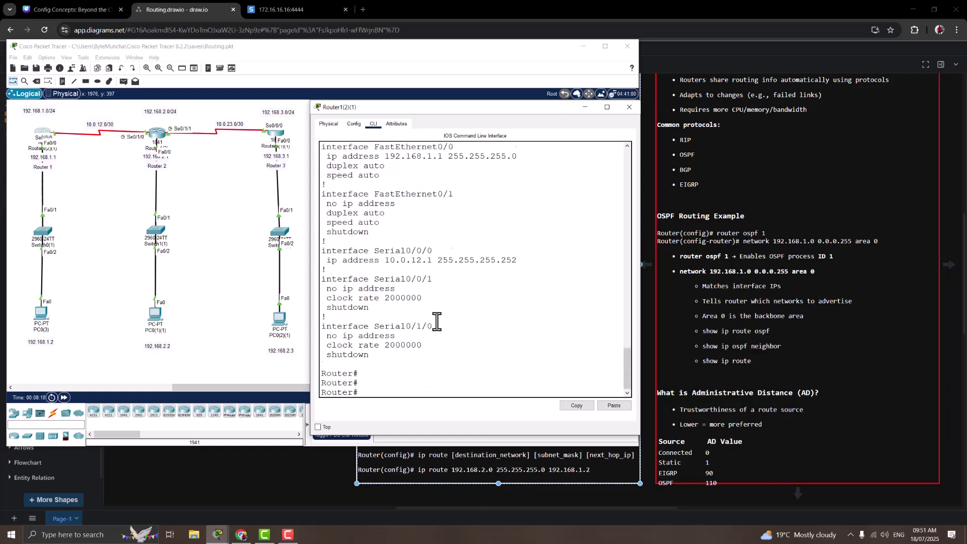
key("Return")
key("Return")
key("Return")
key("Return")
key("Return")
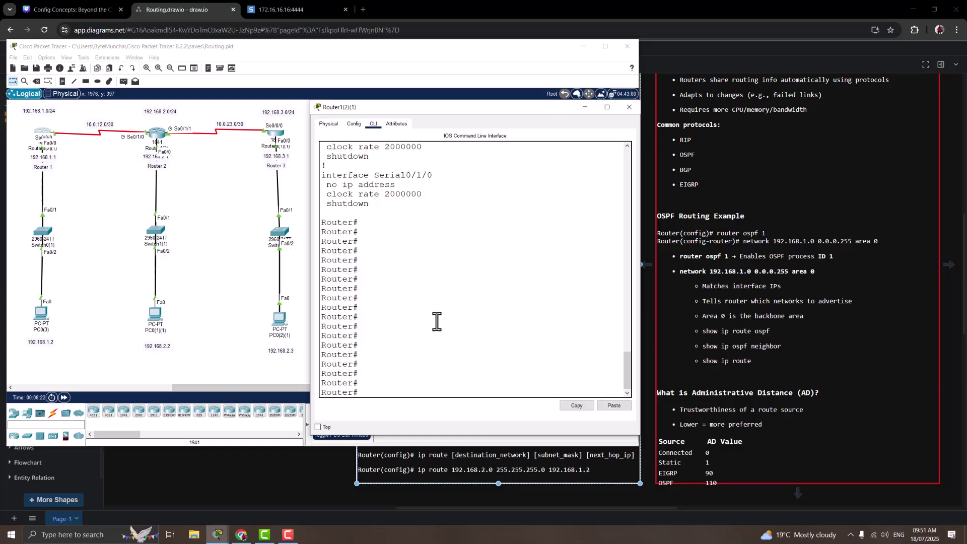
type("route ospf 1")
key("BackSpace")
key("BackSpace")
key("BackSpace")
key("BackSpace")
key("BackSpace")
key("BackSpace")
key("BackSpace")
key("BackSpace")
key("BackSpace")
key("BackSpace")
key("BackSpace")
key("BackSpace")
- Enter global configuration mode on the duplicated Router 1 with "config t"
type("config t")
key("Return")
key("Return")
key("Return")
key("Return")
key("Return")
key("Return")
key("Return")
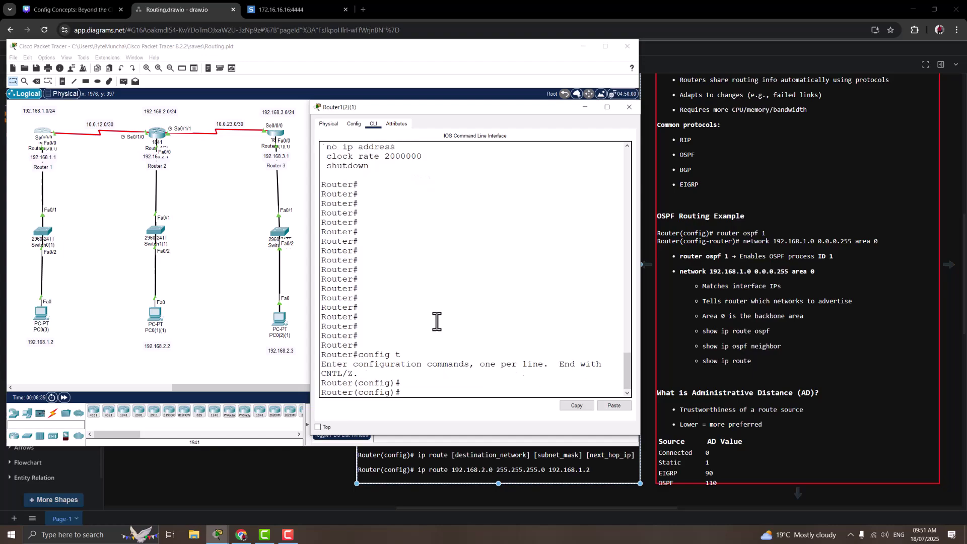
- Start OSPF process 1 on the duplicated Router 1 with "router ospf 1"
type("router ")
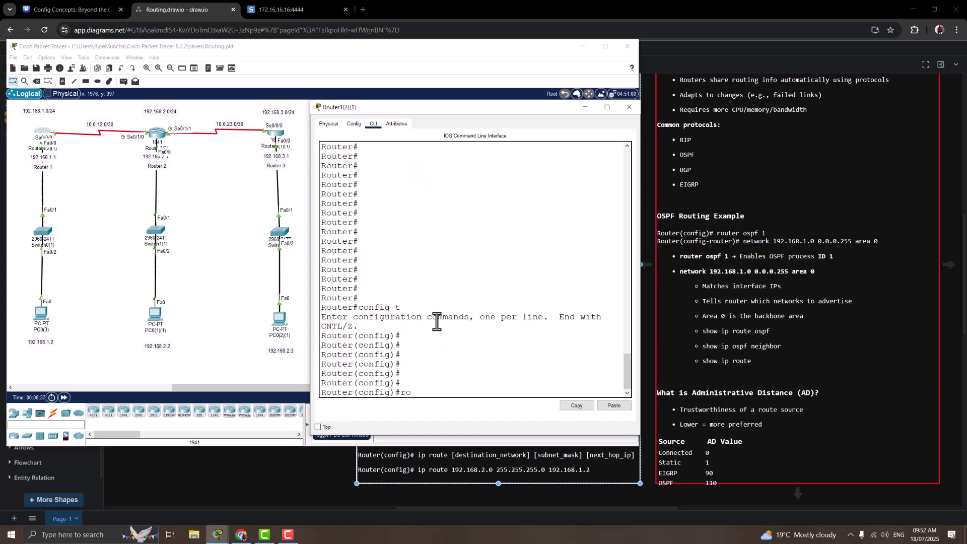
type("o")
key("Tab")
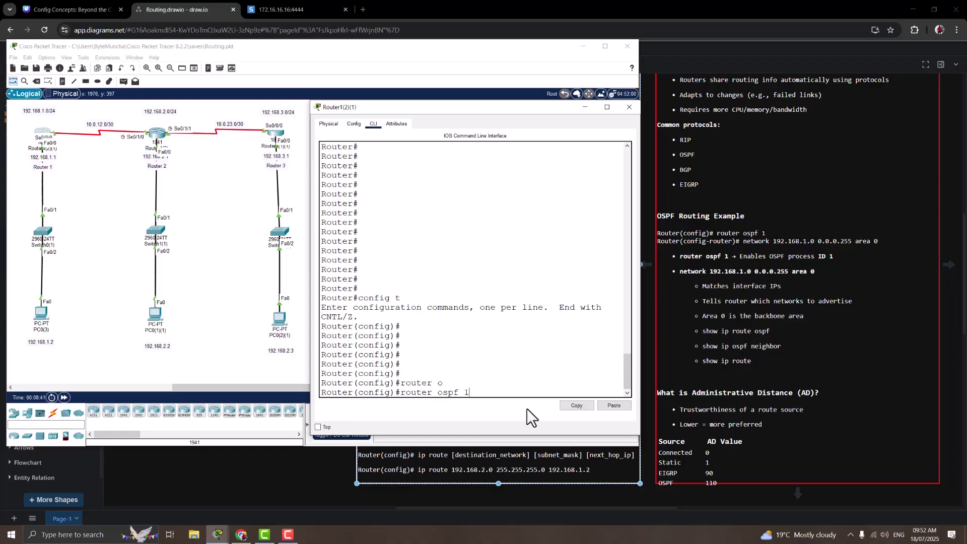
type("1")
key("Return")
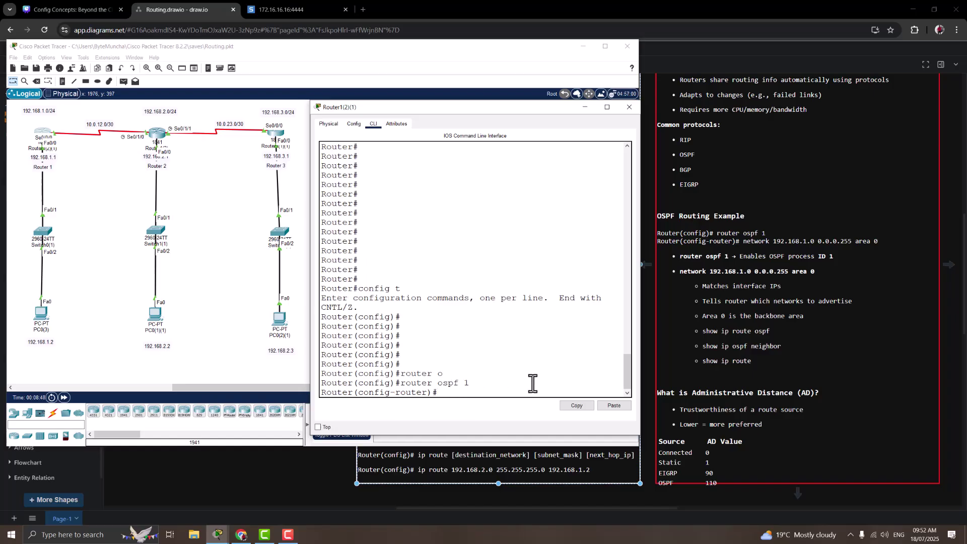
- Advertise Router 1's LAN in OSPF with "network 192.168.1.0 0.0.0.255 area 0"
type("netwo")
key("Tab")
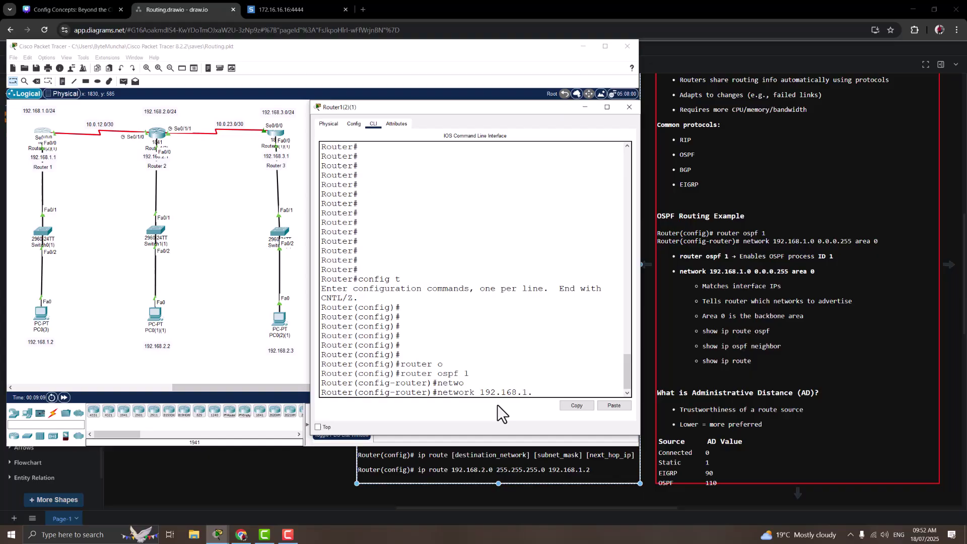
type("0 0.0.0.255 area0")
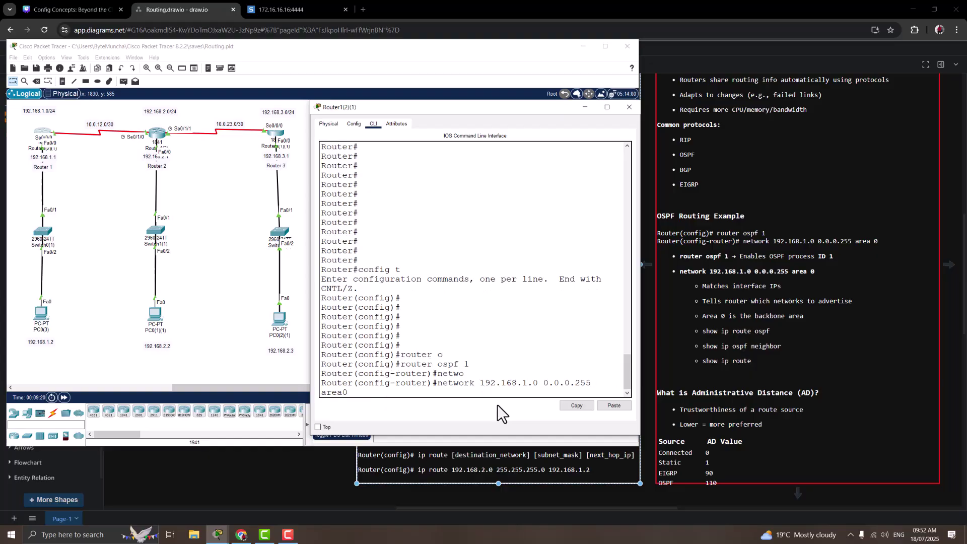
key("Return")
- Advertise Router 1's serial link in OSPF by reworking the previous command into "network 10.0.12.0 0.0.0.3 area 0"
key("Up")
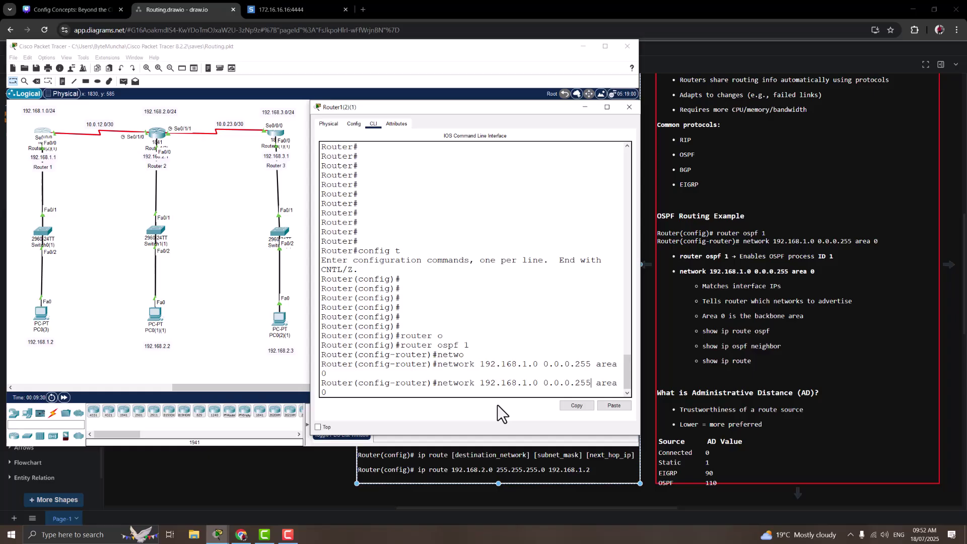
key("BackSpace")
key("BackSpace")
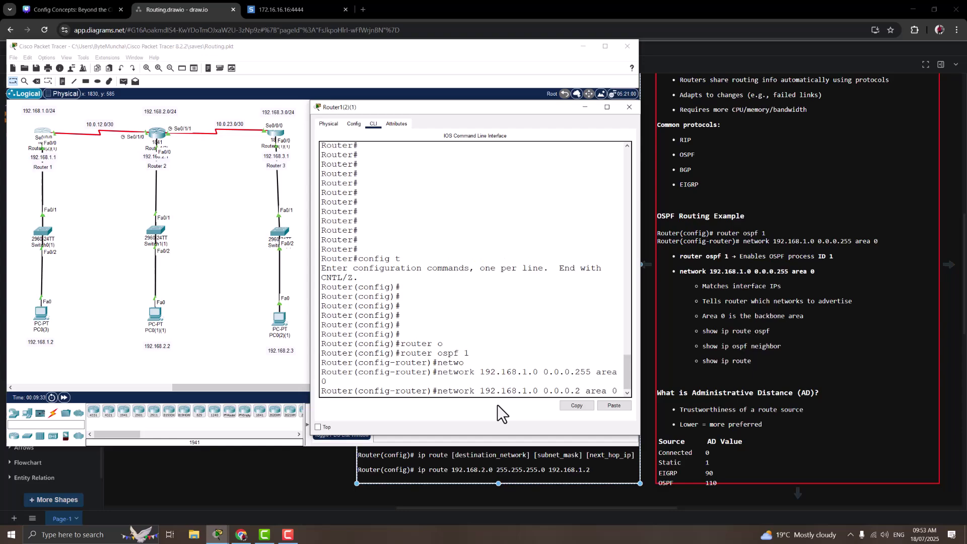
key("BackSpace")
type("3")
type("2")
key("Left")
key("Left")
key("Left")
key("BackSpace")
key("BackSpace")
key("BackSpace")
type("0")
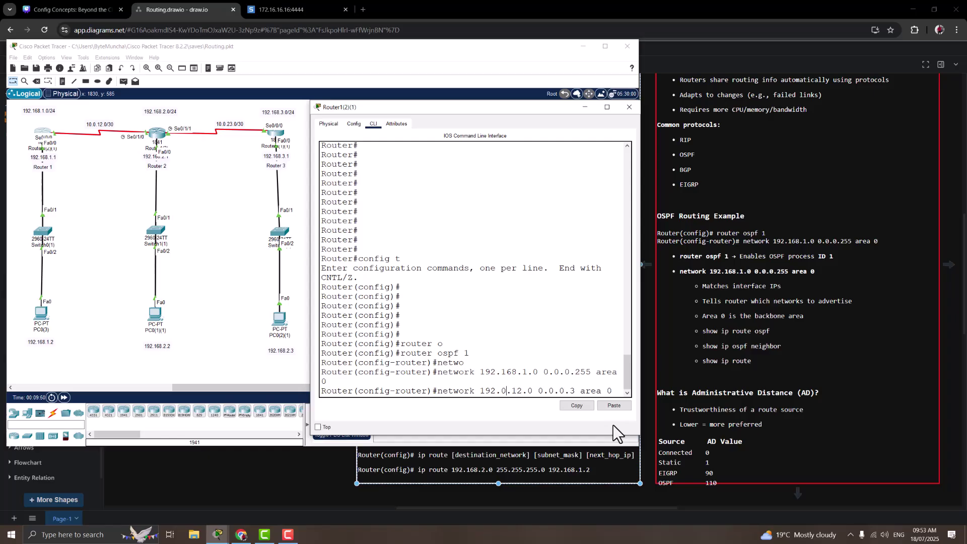
key("Left")
key("Left")
key("BackSpace")
key("BackSpace")
type("0")
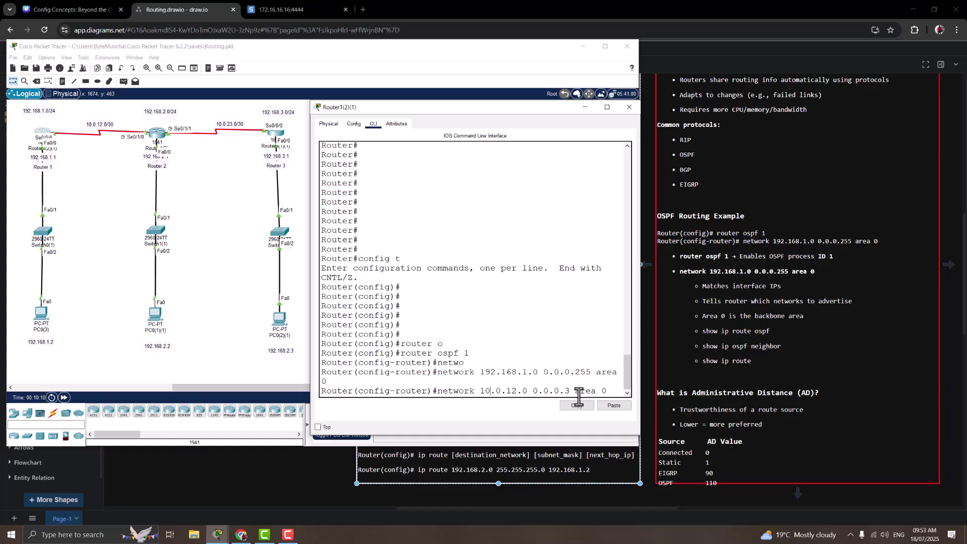
key("Return")
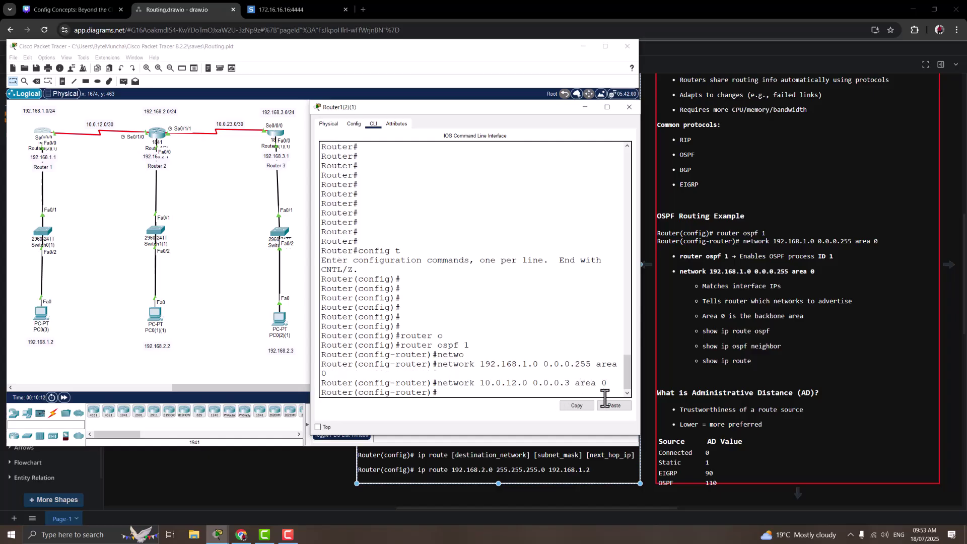
- Close Router 1's window and open the command line of Router 2 in the duplicated topology, placed beside the network diagram
left_click(630, 107)
left_click(161, 135)
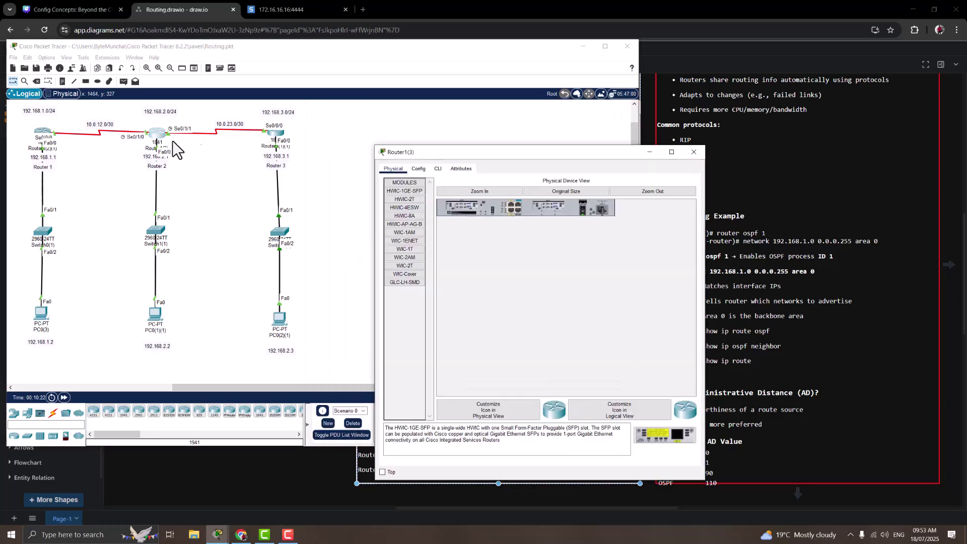
mouse_move(500, 139)
left_mouse_down()
mouse_move(473, 128)
mouse_move(451, 91)
left_mouse_up()
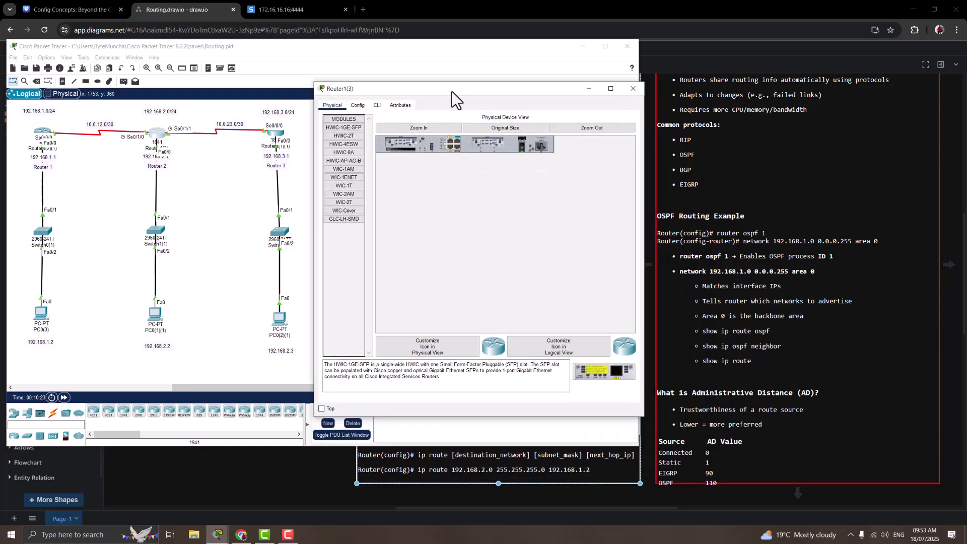
left_click(375, 107)
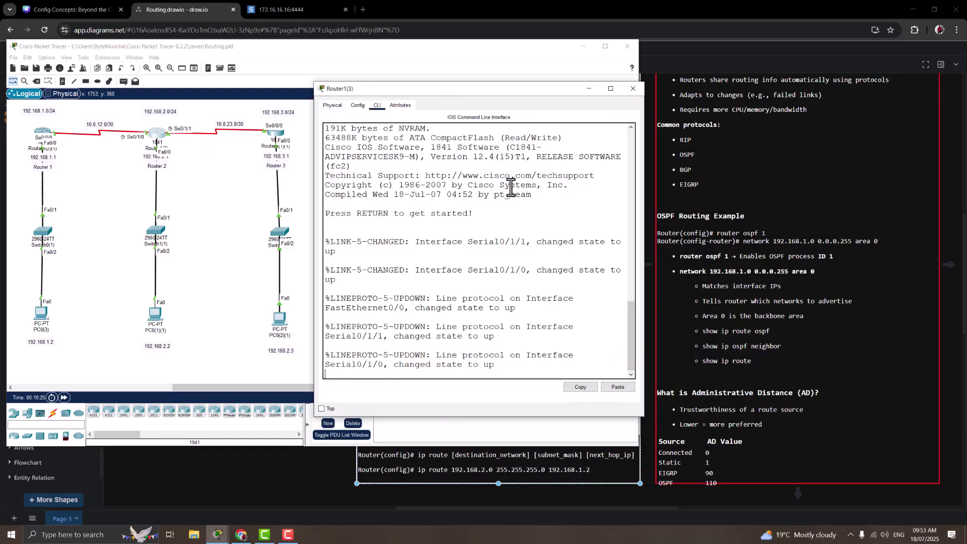
- Enter privileged mode and global configuration mode on Router 2 with "en" and "conf t"
key("Return")
key("Return")
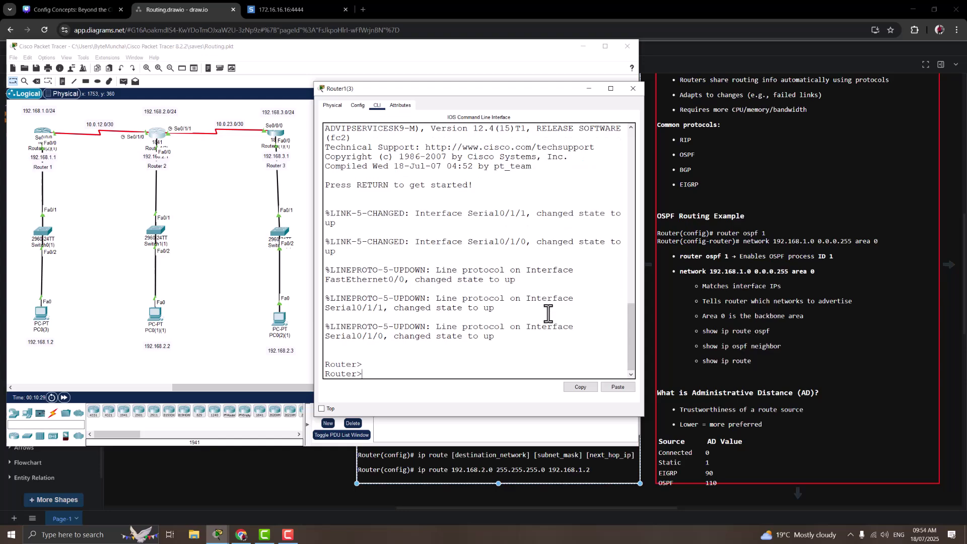
type("en")
key("Return")
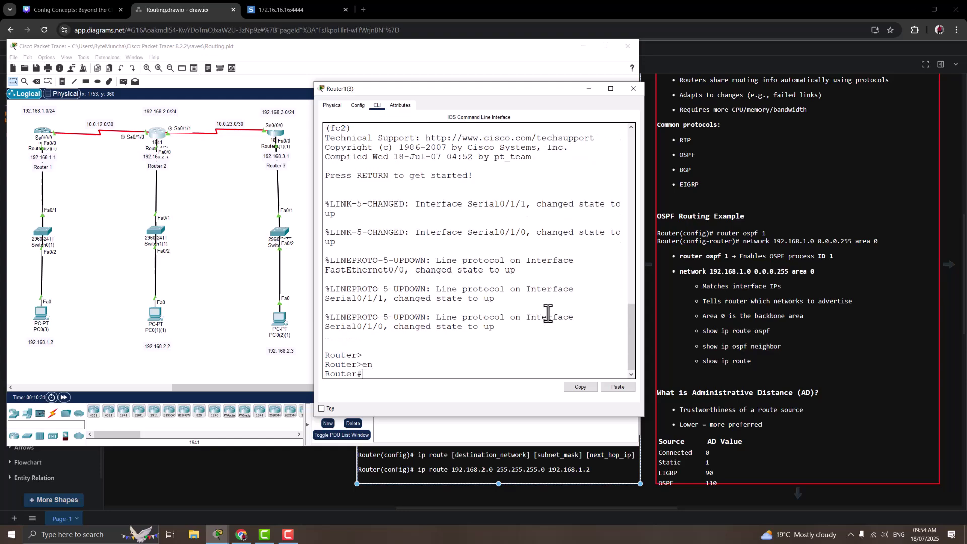
type("conf t")
key("Return")
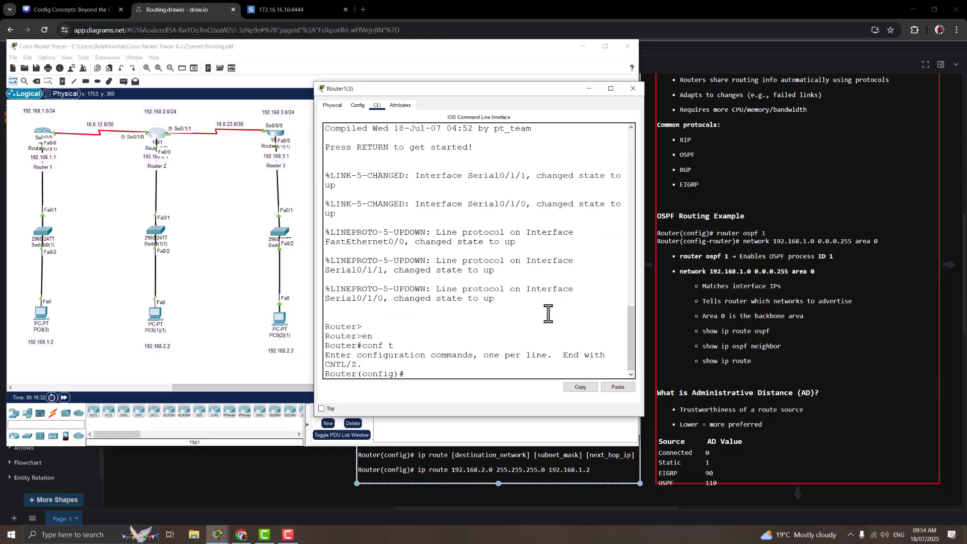
key("Return")
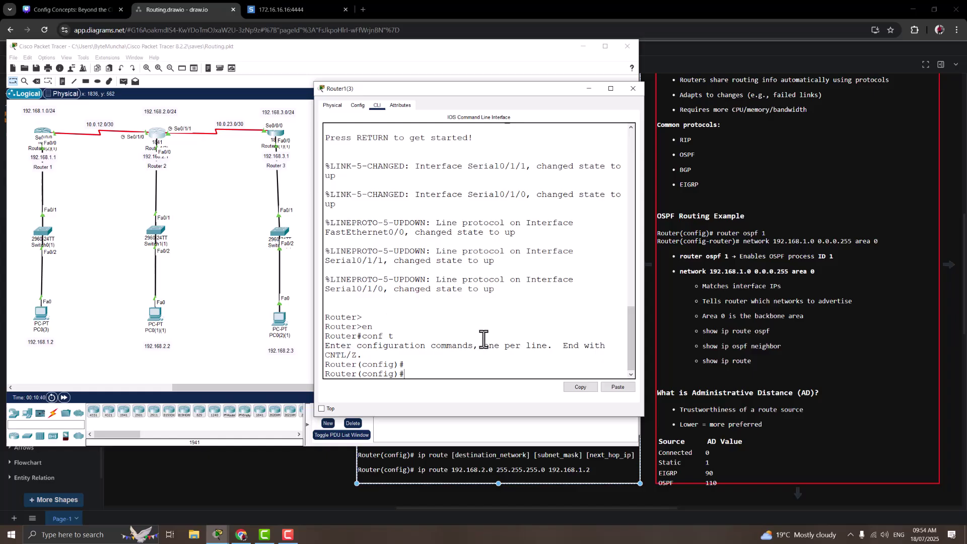
- Start OSPF process 1 on Router 2 with "router ospf 1"
type("rou")
key("Tab")
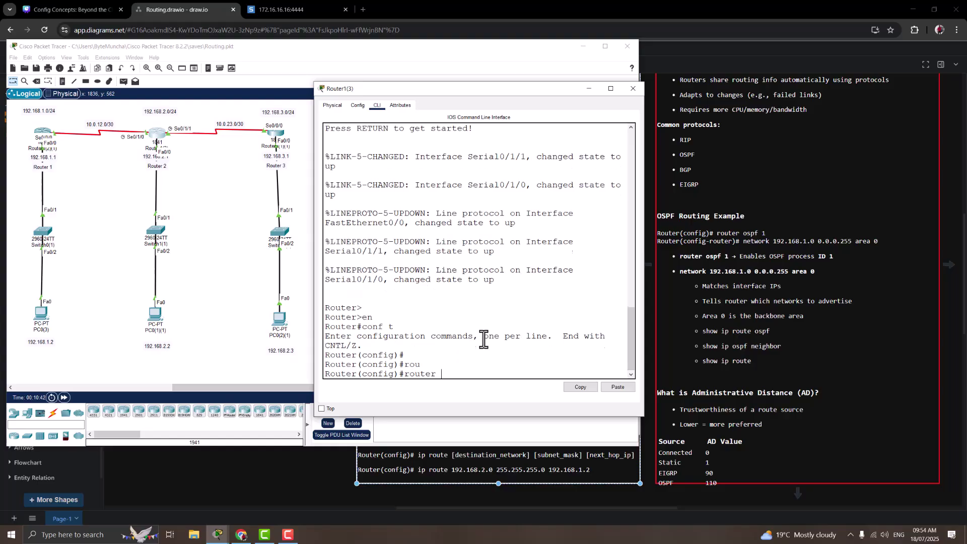
type("o")
key("Tab")
type("1")
key("Return")
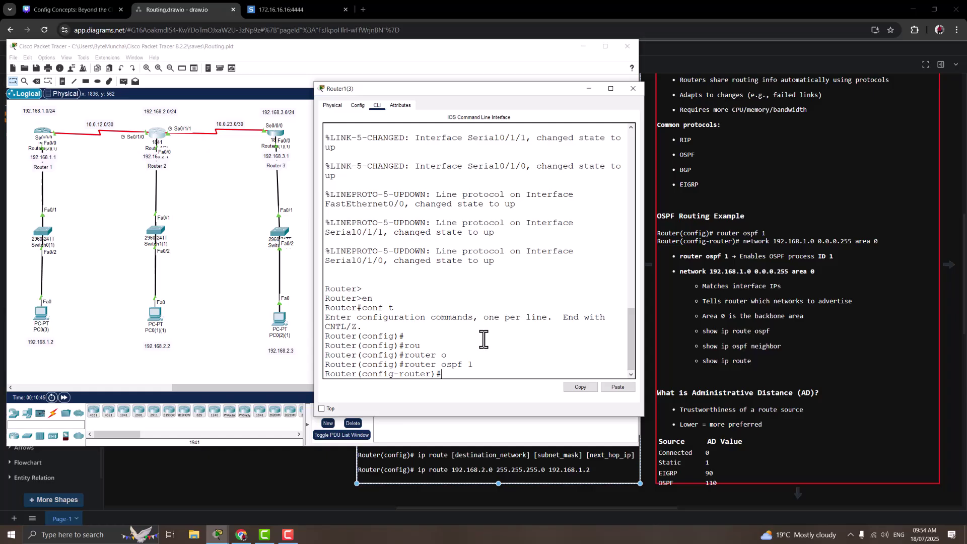
- Advertise Router 2's link to Router 1 in OSPF with "network 10.0.12.0 0.0.0.3 area 0"
type("ne")
key("Tab")
type("tw")
key("Tab")
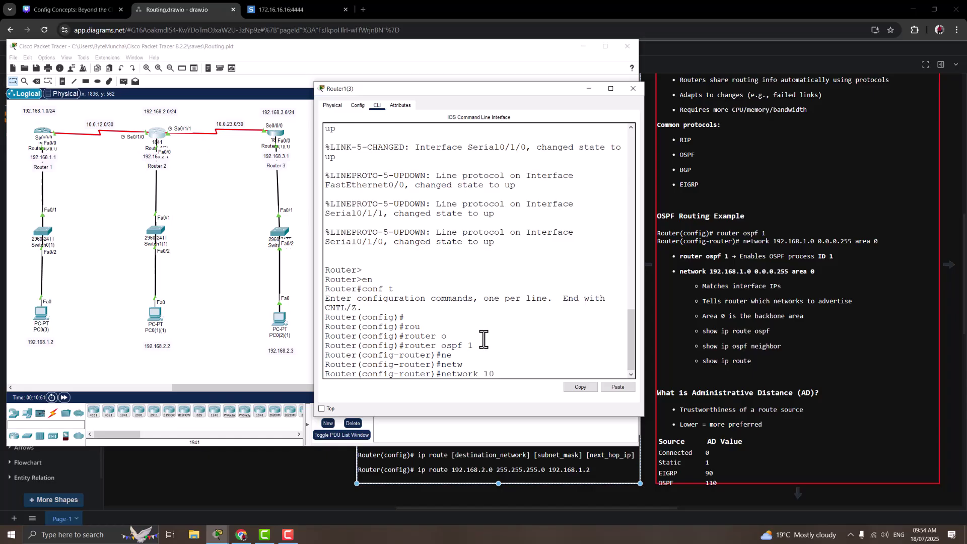
type("10.0.")
type("12.")
type("0 0.0.0.3 area")
key("BackSpace")
type("0")
key("Return")
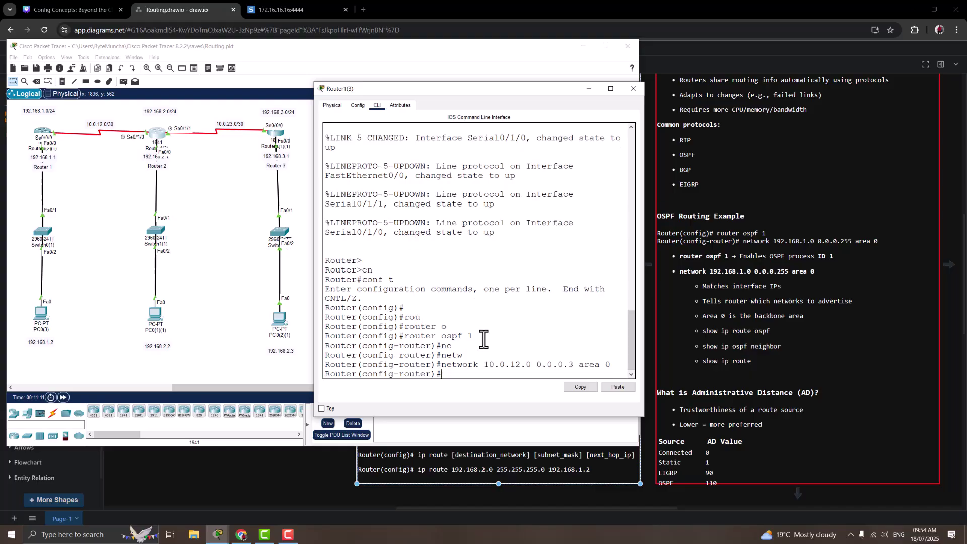
key("Up")
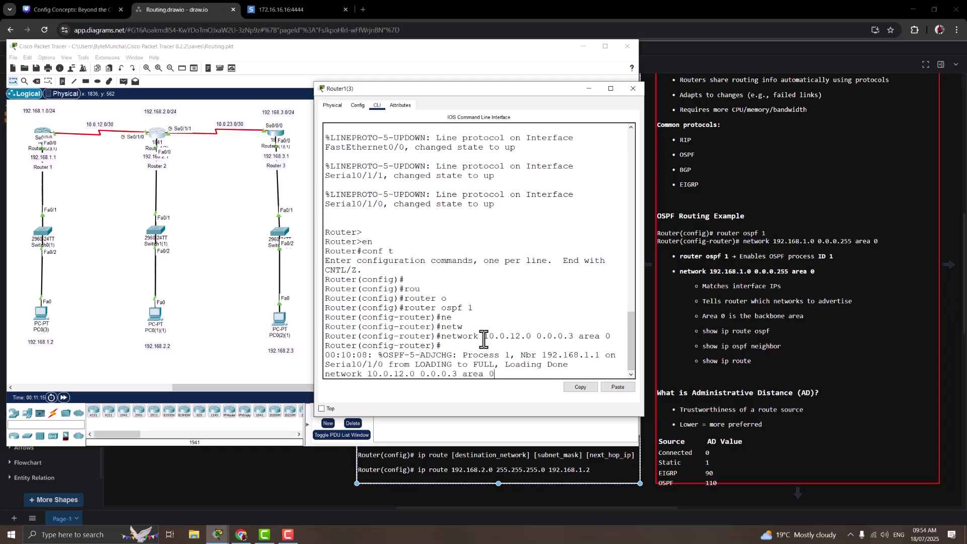
key("BackSpace")
key("BackSpace")
key("BackSpace")
key("BackSpace")
key("BackSpace")
key("BackSpace")
key("BackSpace")
key("BackSpace")
key("BackSpace")
key("BackSpace")
key("BackSpace")
key("BackSpace")
key("BackSpace")
key("BackSpace")
key("BackSpace")
key("BackSpace")
key("BackSpace")
key("BackSpace")
key("BackSpace")
key("BackSpace")
key("Return")
type("router ospf 1")
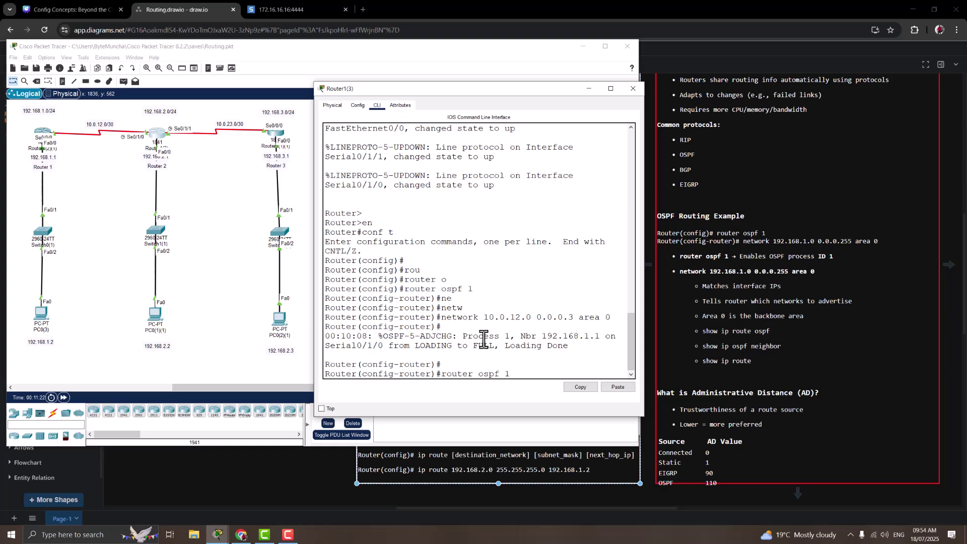
- Advertise Router 2's link to Router 3 in OSPF by adapting the earlier command to "network 10.0.23.0 0.0.0.3 area 0"
key("Up")
key("BackSpace")
type("3.0 0.0.0.3 area 0")
key("Return")
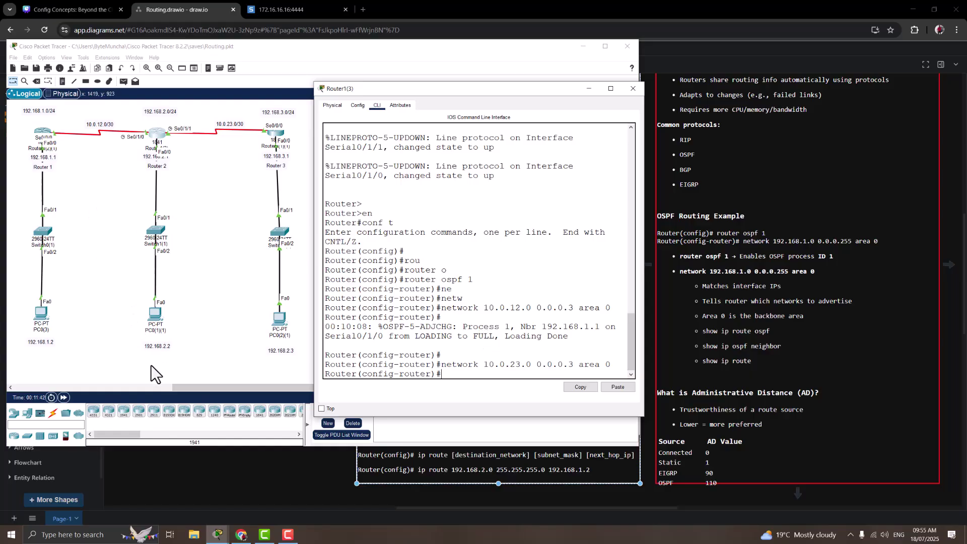
- Advertise Router 2's LAN in OSPF by reworking the previous command into "network 192.168.2.0 0.0.0.255 area 0"
key("Up")
key("Left")
key("Left")
key("Left")
key("Left")
key("Left")
key("Left")
key("Left")
key("BackSpace")
type("255")
key("Left")
key("Left")
key("Left")
key("Left")
key("Left")
key("Left")
key("Left")
key("Left")
key("Left")
key("Left")
key("Left")
key("Left")
key("BackSpace")
key("BackSpace")
type("168")
key("Left")
key("Left")
key("Left")
key("Left")
key("BackSpace")
key("BackSpace")
type("192")
type("0")
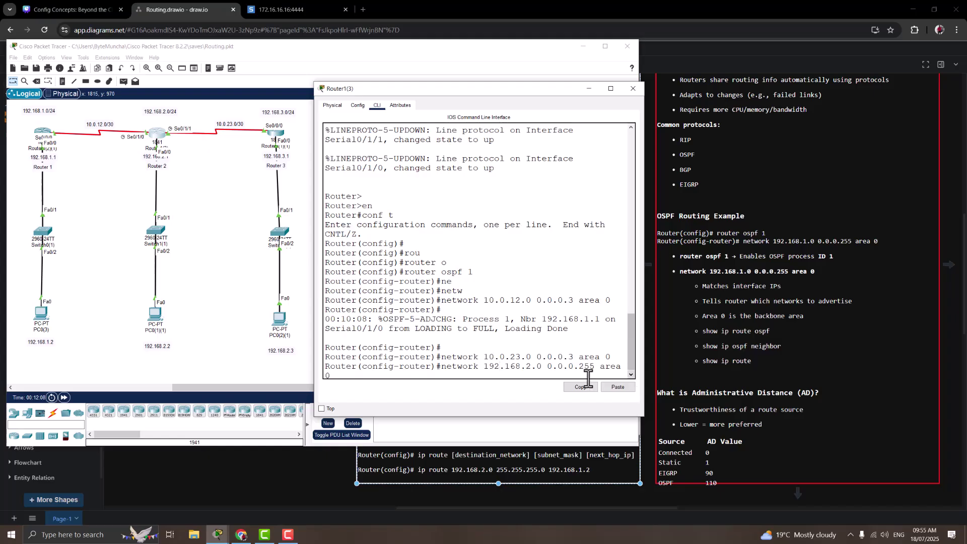
key("Return")
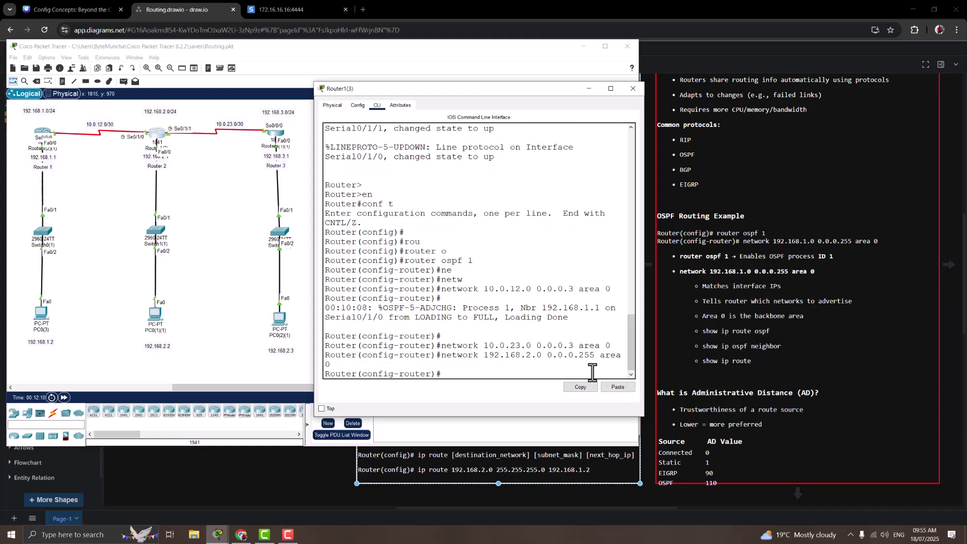
- Examine the OSPF adjacency message in Router 2's command-line output and return to the current prompt
scroll(585, 378, "down", 1)
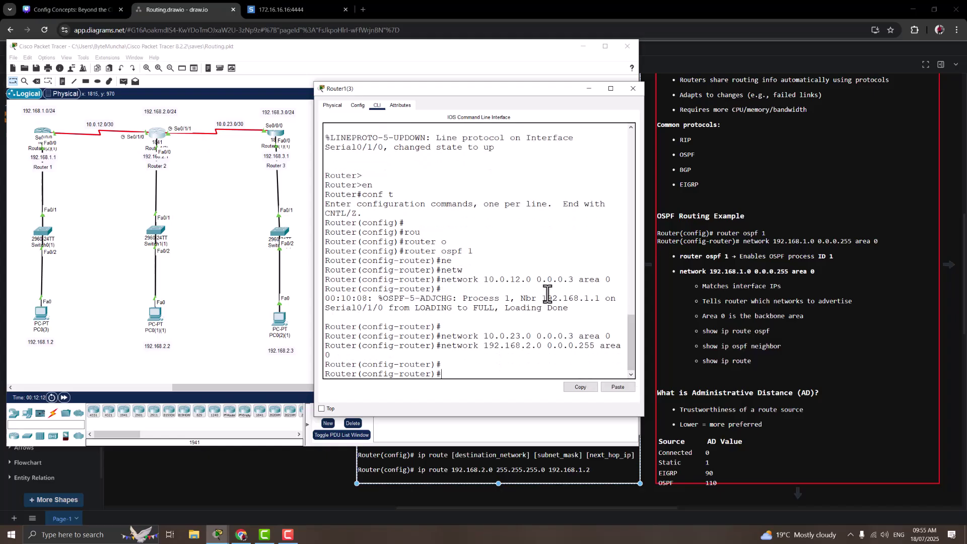
scroll(540, 304, "up", 2)
scroll(540, 303, "up", 1)
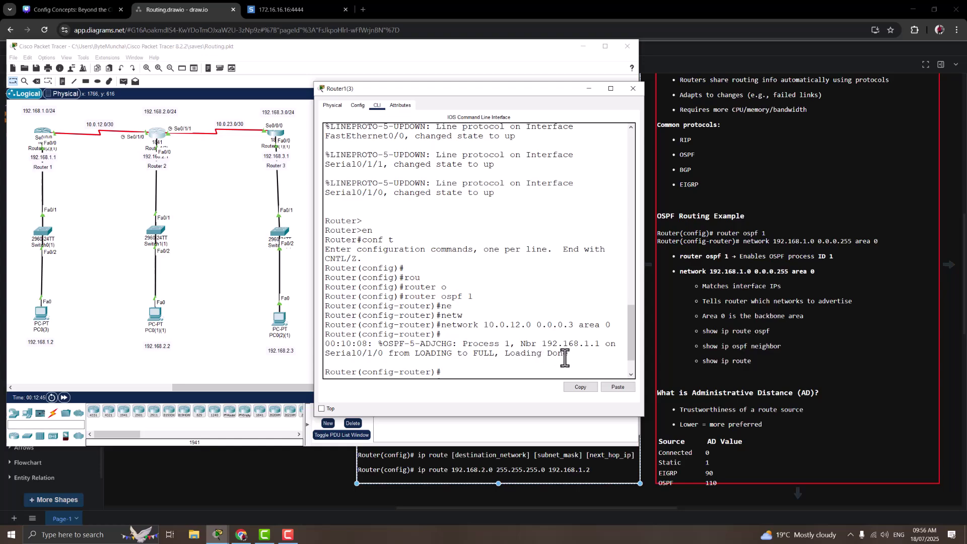
type("network 10.0.23.0 0.0.0.3 area 0 network 192.168.2.0 0.0.0.255 area 0")
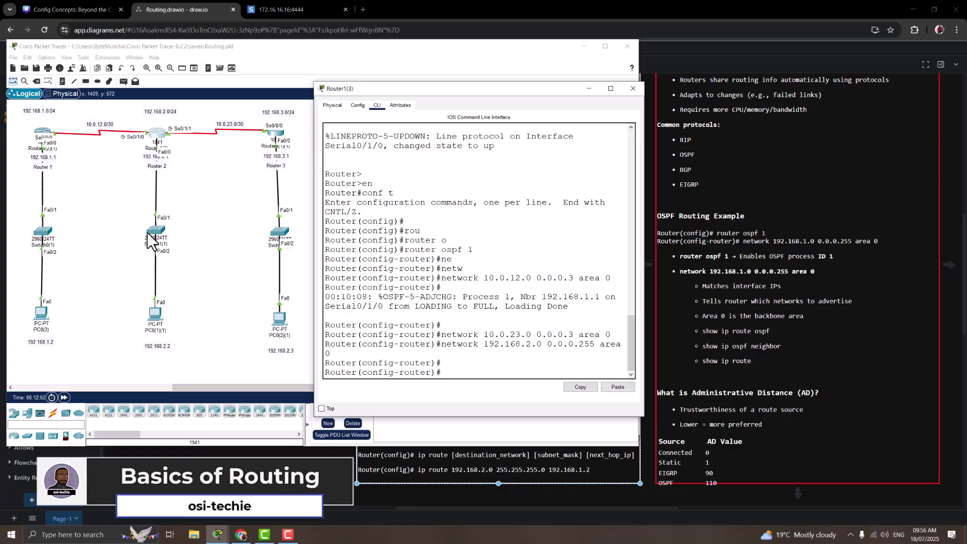
- Open the command prompt of the PC at 192.168.1.2 in the duplicated topology and ping 192.168.2.2
left_click(43, 317)
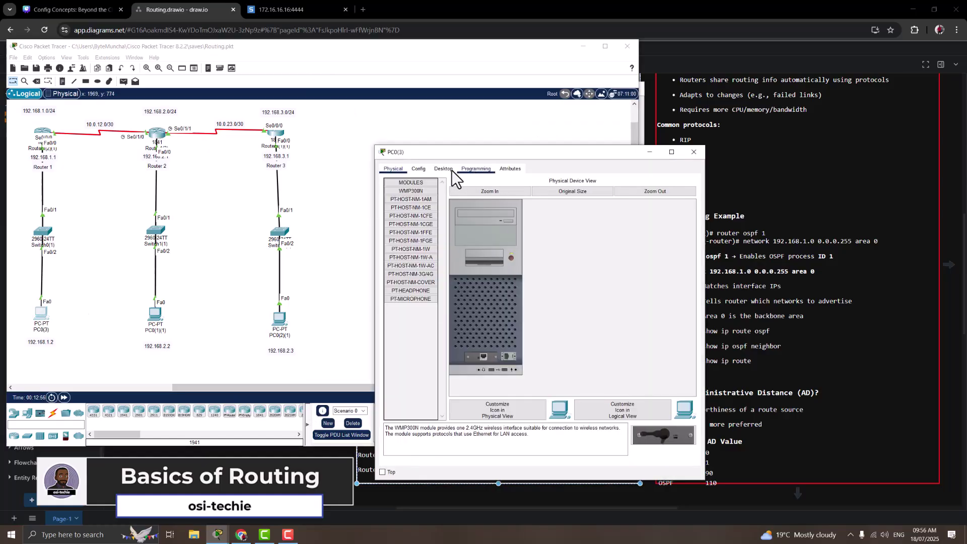
left_click(444, 169)
left_click(597, 201)
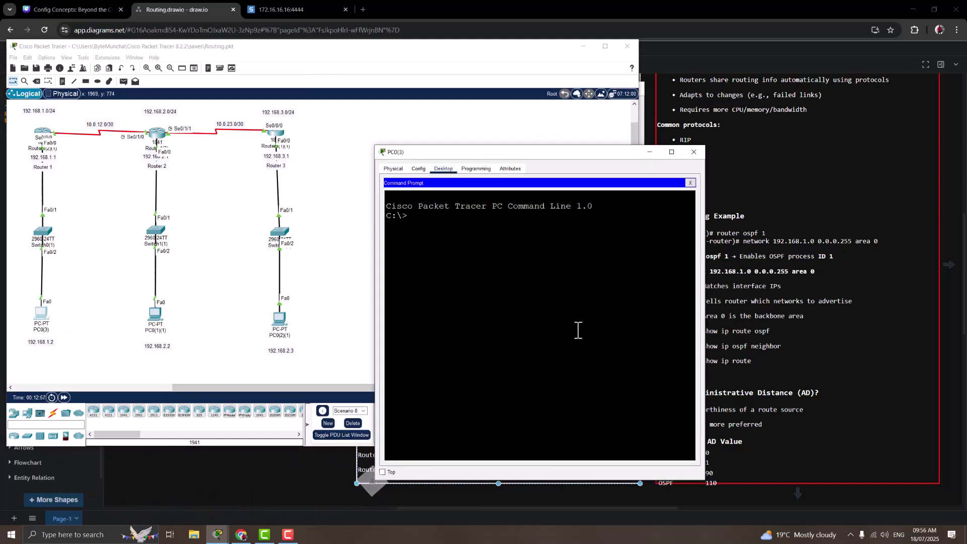
type("ping ")
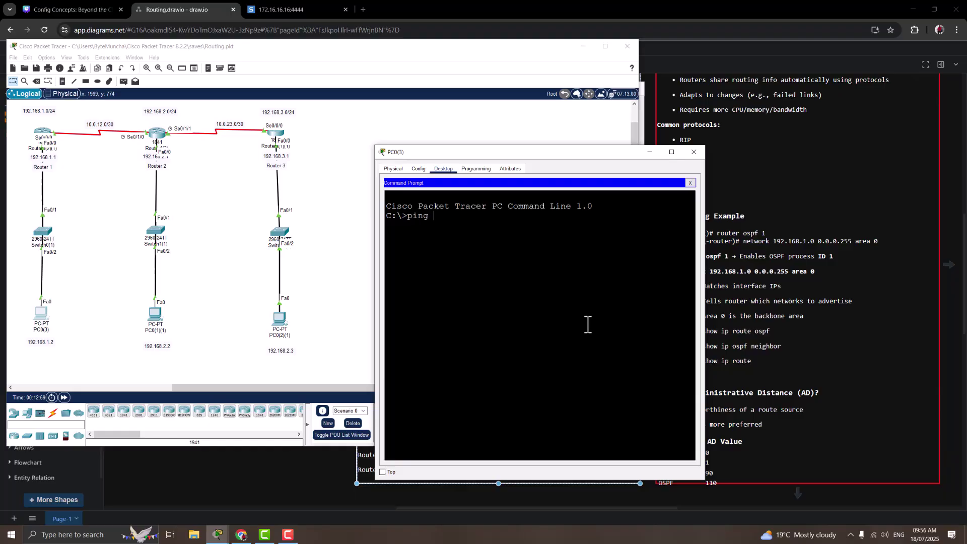
type("192.168.2.2")
key("Return")
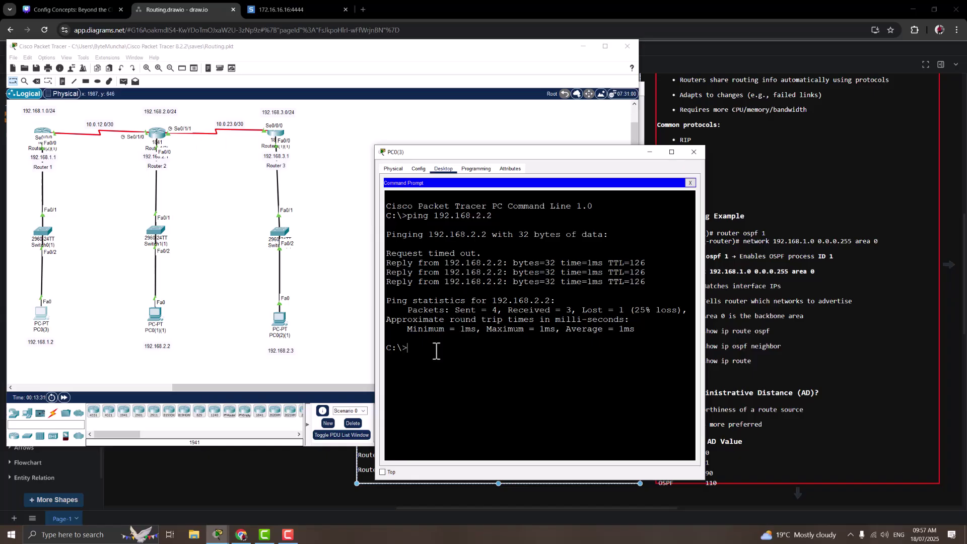
- Ping Router 2's far serial address 10.0.23.1 from the same PC's command prompt
key("Up")
key("BackSpace")
key("BackSpace")
key("BackSpace")
key("BackSpace")
key("BackSpace")
key("BackSpace")
key("BackSpace")
key("BackSpace")
key("BackSpace")
key("BackSpace")
key("BackSpace")
key("BackSpace")
type("10.0.23.1")
key("Return")
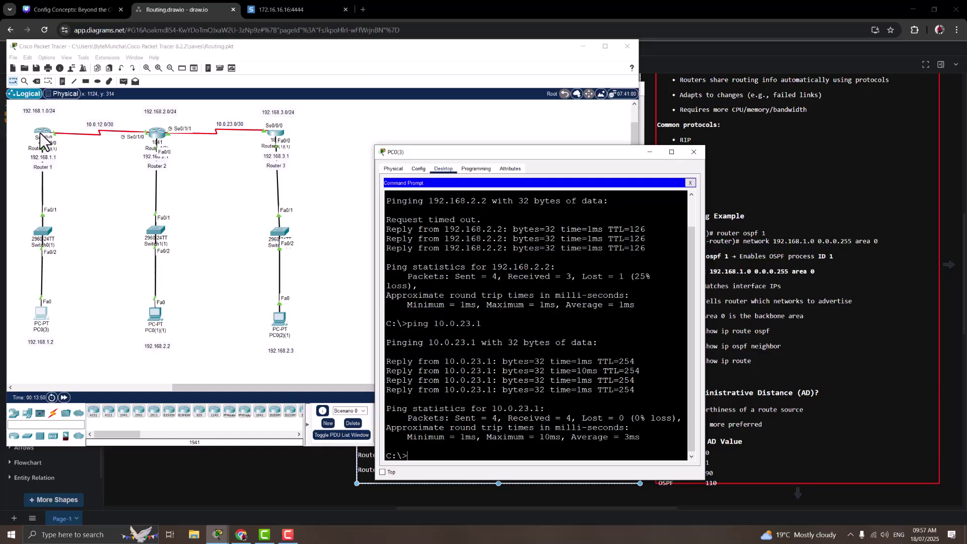
left_click(460, 453)
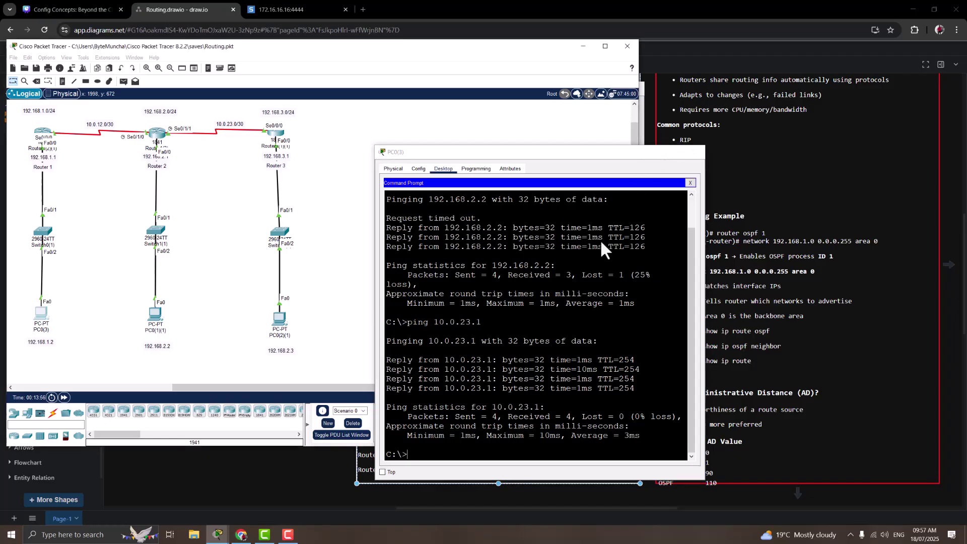
- Dismiss the open PC and router windows and narrow the Packet Tracer window beside the routing notes
left_click(655, 152)
left_click_drag(640, 431, 579, 431)
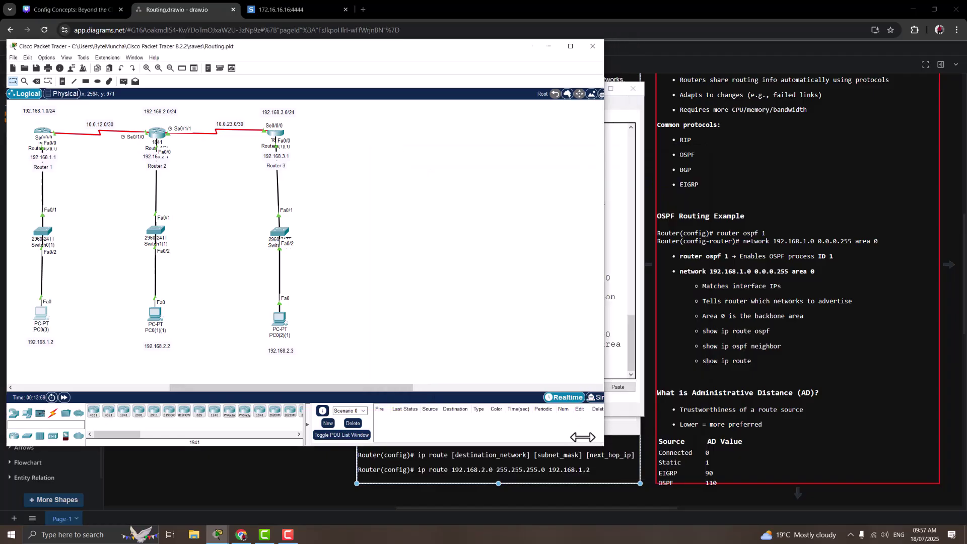
left_click(603, 363)
left_click(628, 90)
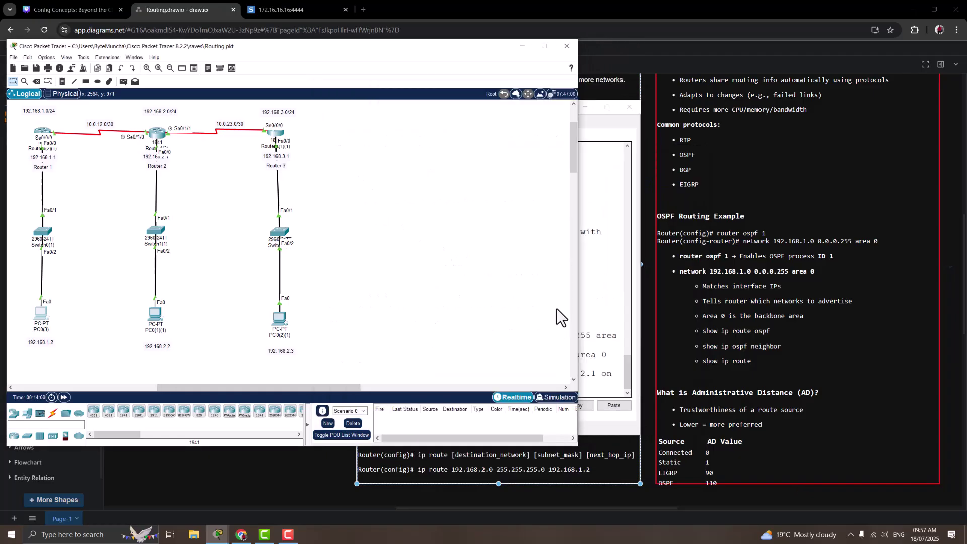
left_click(629, 107)
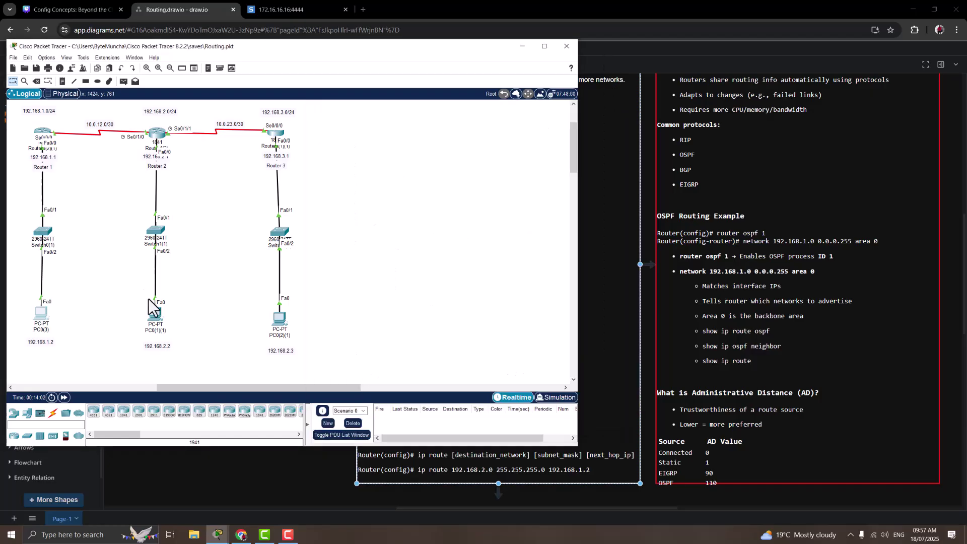
- Open Router 1's command line in the duplicated topology and exit the OSPF router configuration mode
left_click(47, 132)
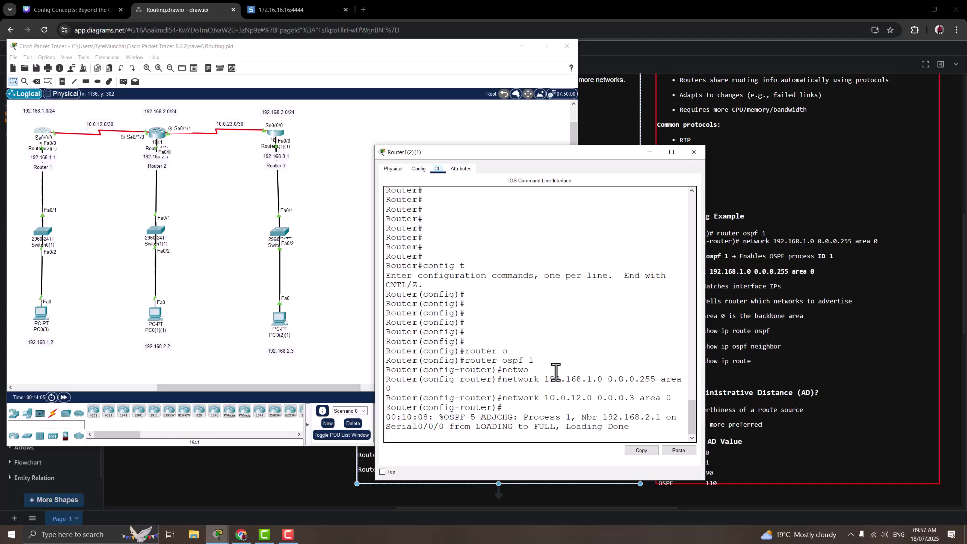
key("Return")
key("Return")
key("Return")
key("Return")
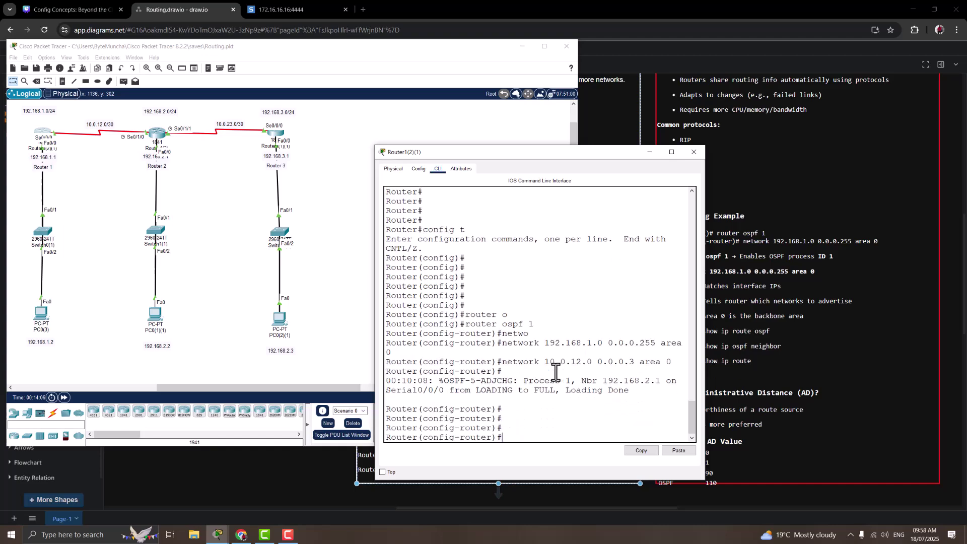
type("exit")
key("Return")
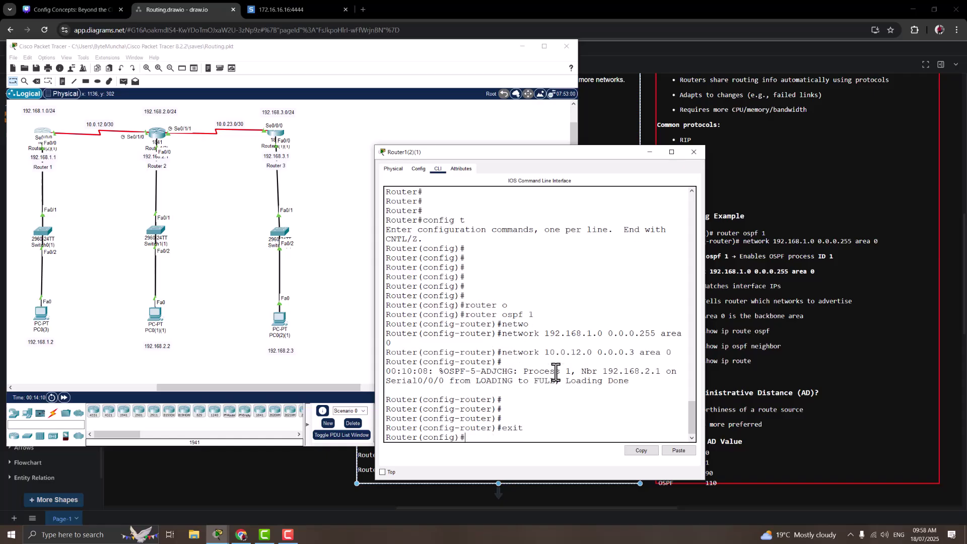
- Display Router 1's routing table with "do show ip rou" and widen its window to fit the output
key("Return")
key("Return")
key("Return")
key("Return")
type("sho")
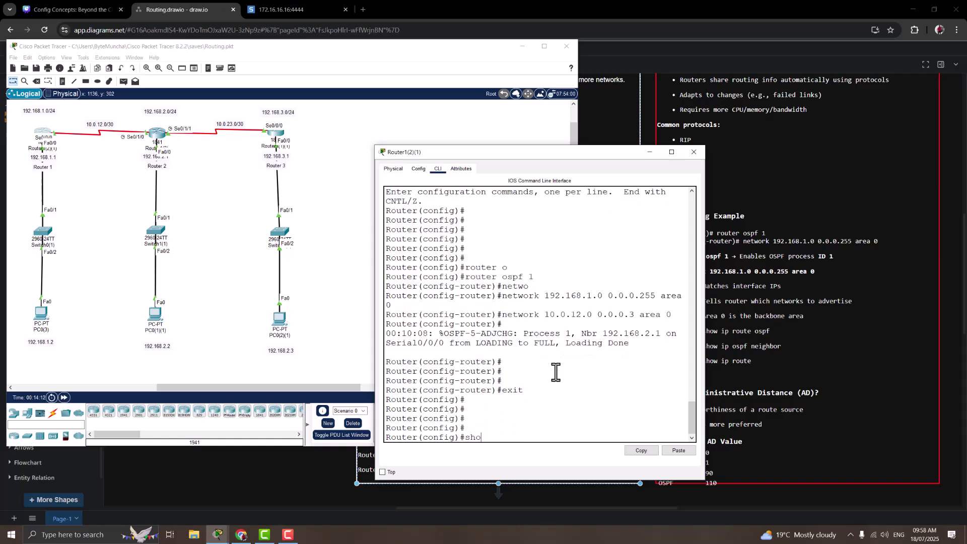
type("w ip r")
key("Tab")
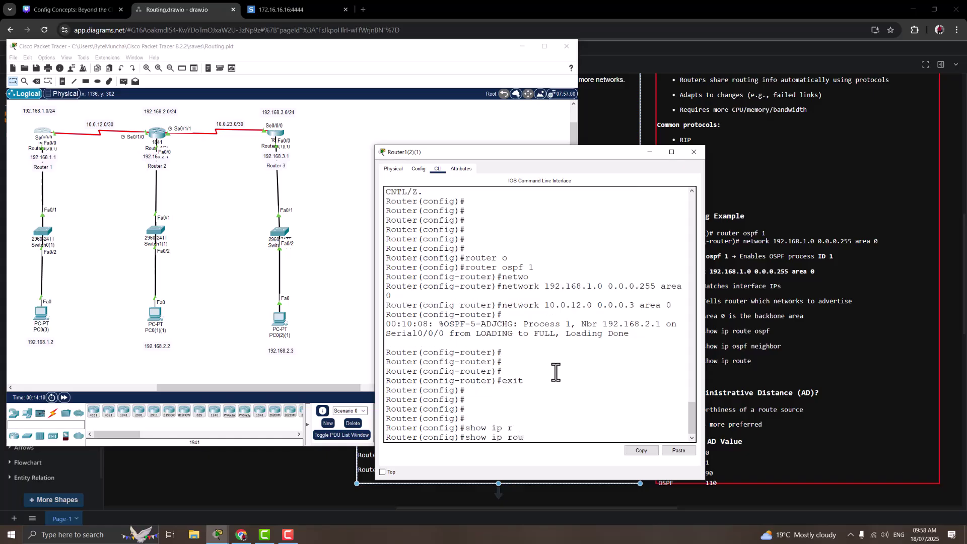
type("ou")
key("Home")
type("do")
key("Return")
left_click_drag(705, 342, 787, 342)
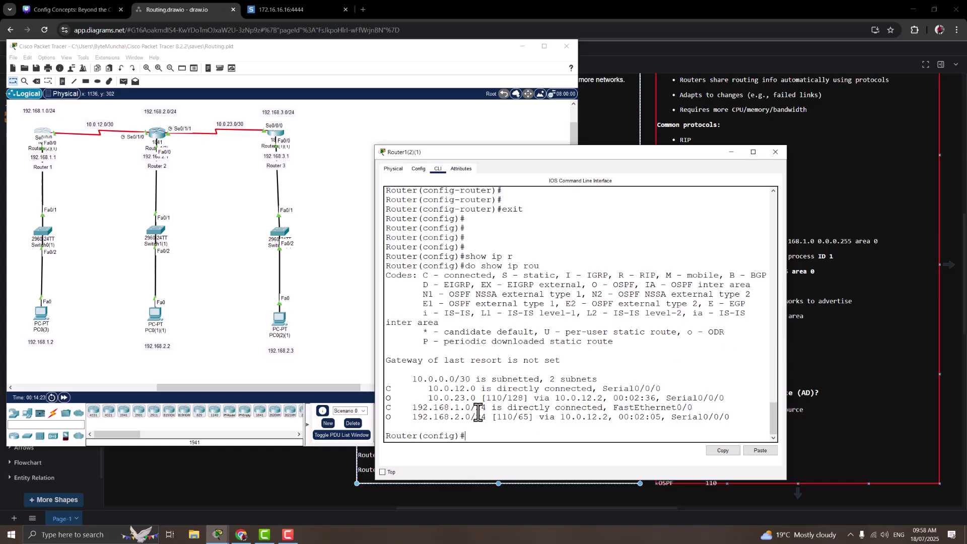
- Highlight the OSPF-learned networks 192.168.2.0/24 and 10.0.23.0 in Router 1's routing table, and put its window away
left_click_drag(413, 422, 487, 422)
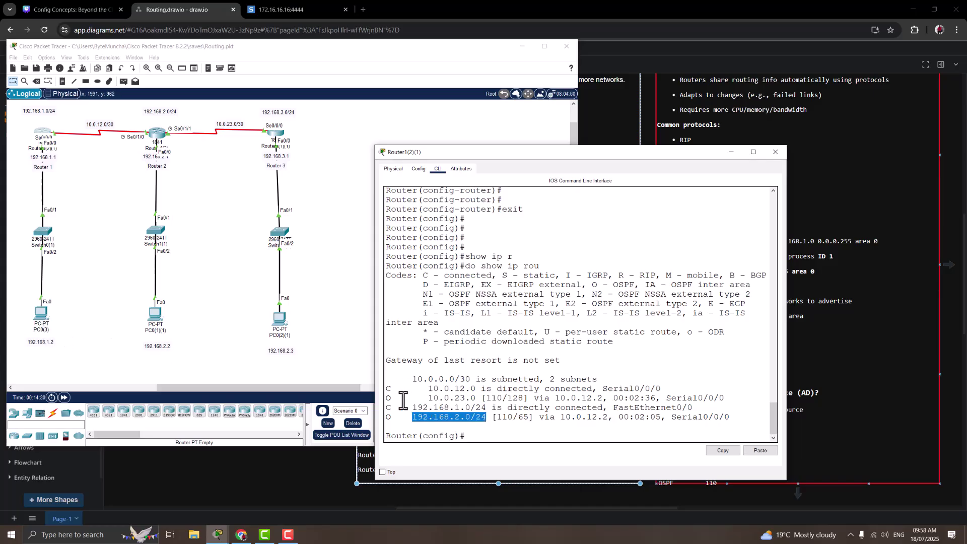
left_click_drag(429, 399, 476, 403)
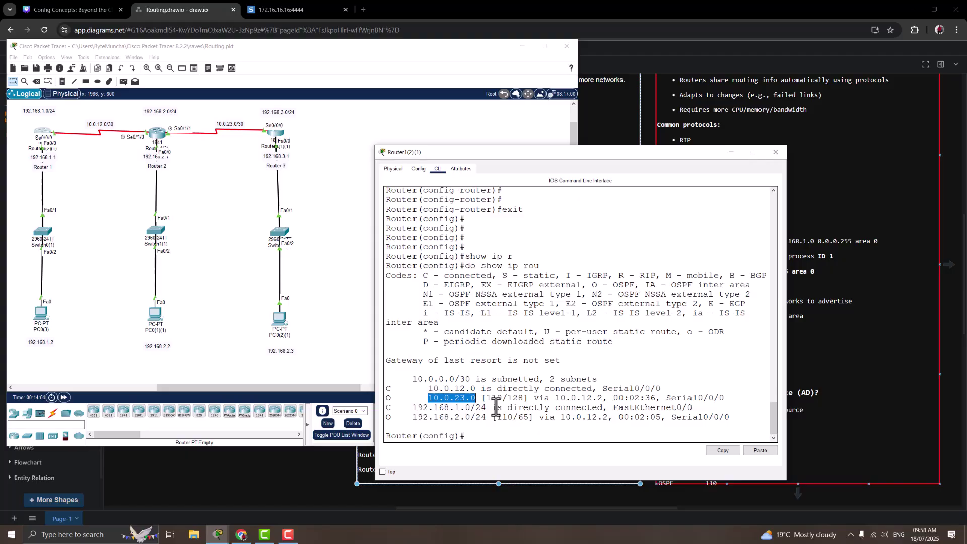
left_click(733, 151)
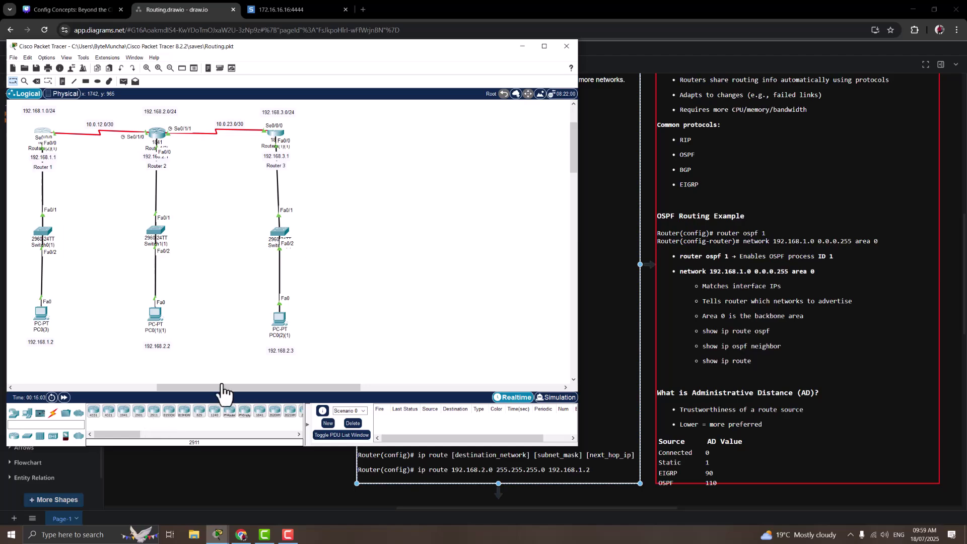
- Copy the Router 3 branch with its switch, PC and address labels
left_click_drag(241, 108, 334, 356)
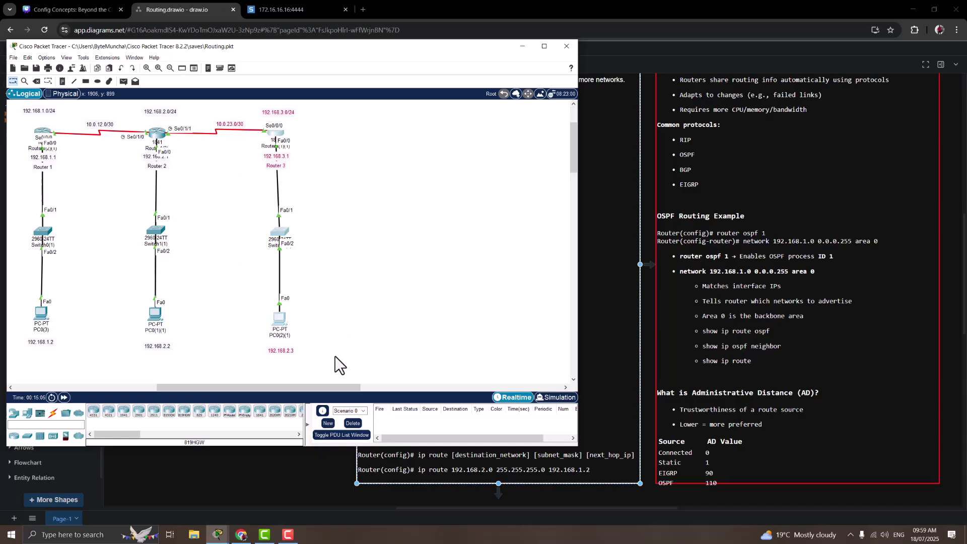
key("ctrl+c")
key("ctrl+v")
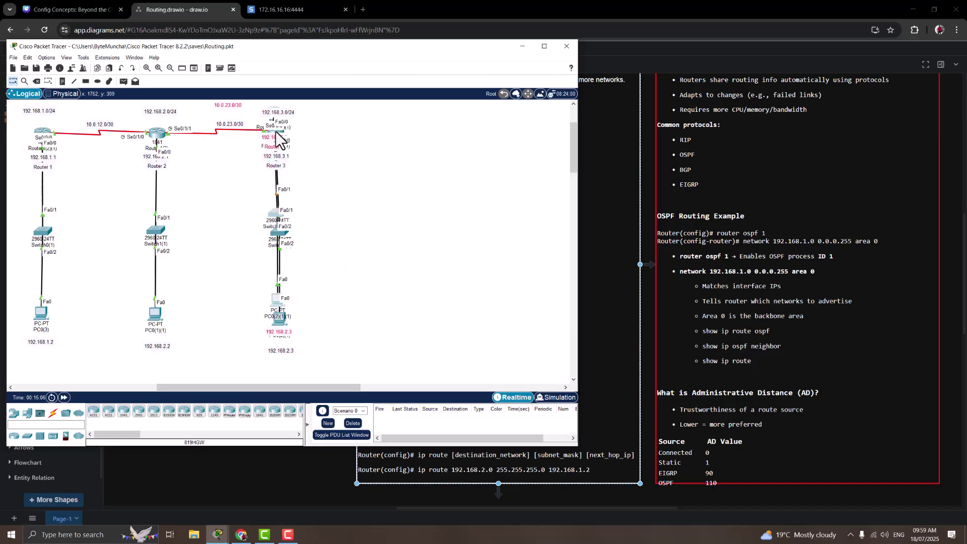
left_click_drag(275, 131, 382, 131)
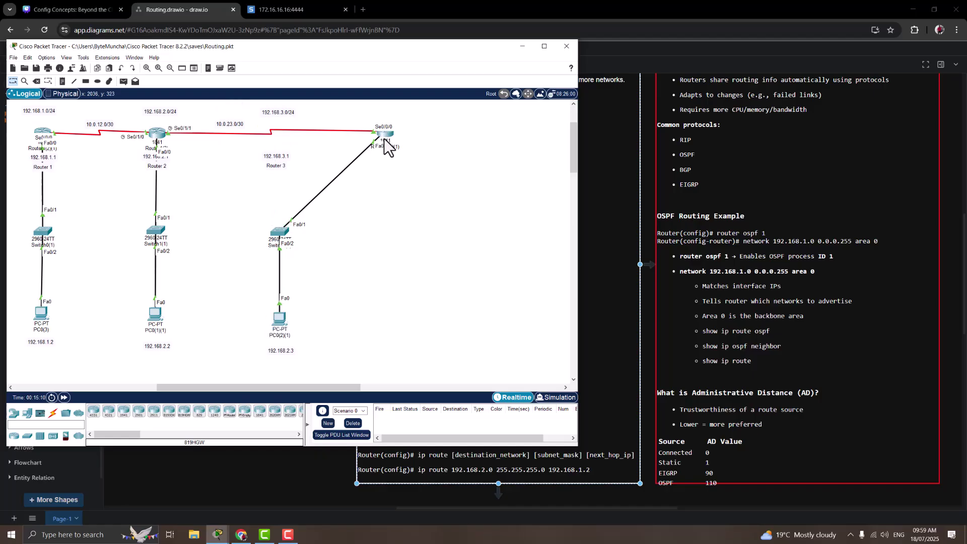
left_click_drag(367, 134, 286, 131)
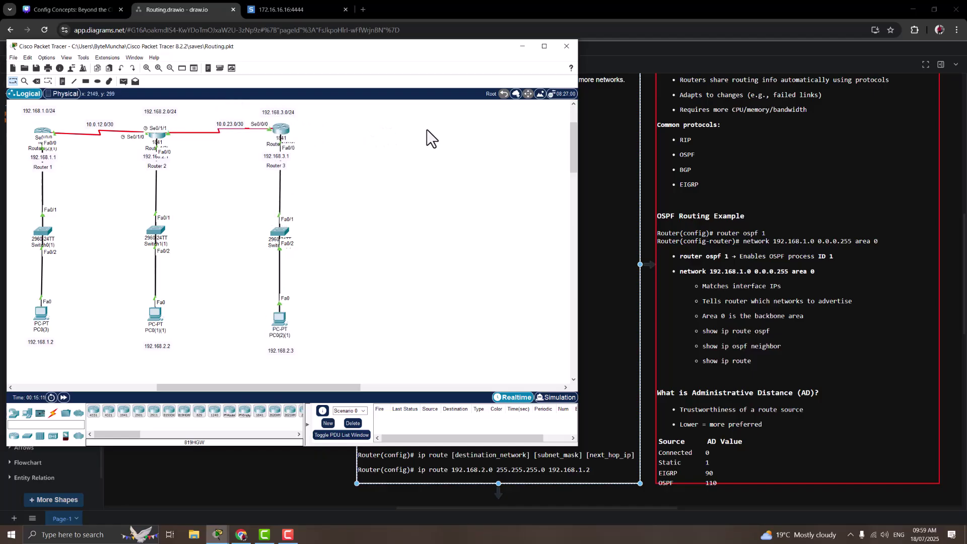
- Paste the copied router, switch, PC and labels, and place them as a fourth branch beyond Router 3
key("ctrl+v")
key("Right")
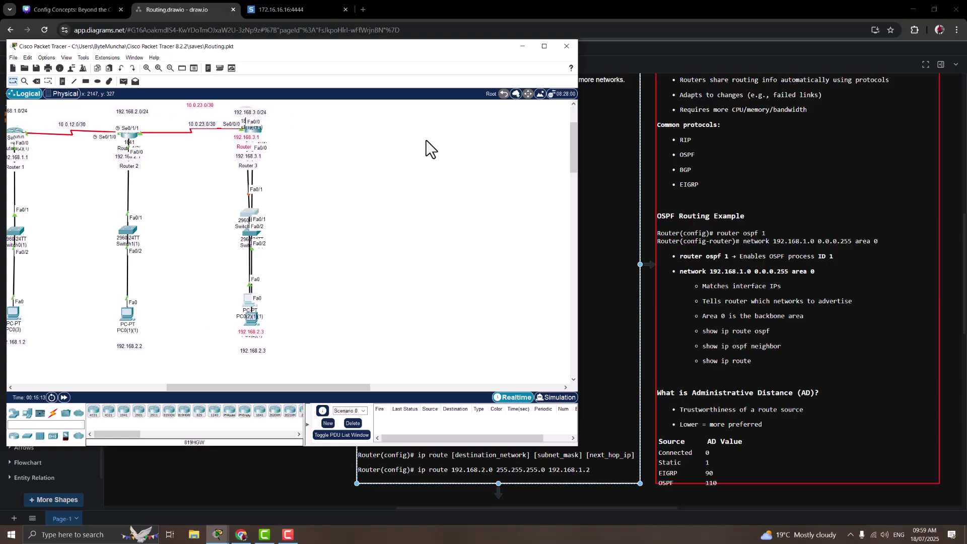
left_click_drag(248, 119, 418, 121)
left_click(368, 141)
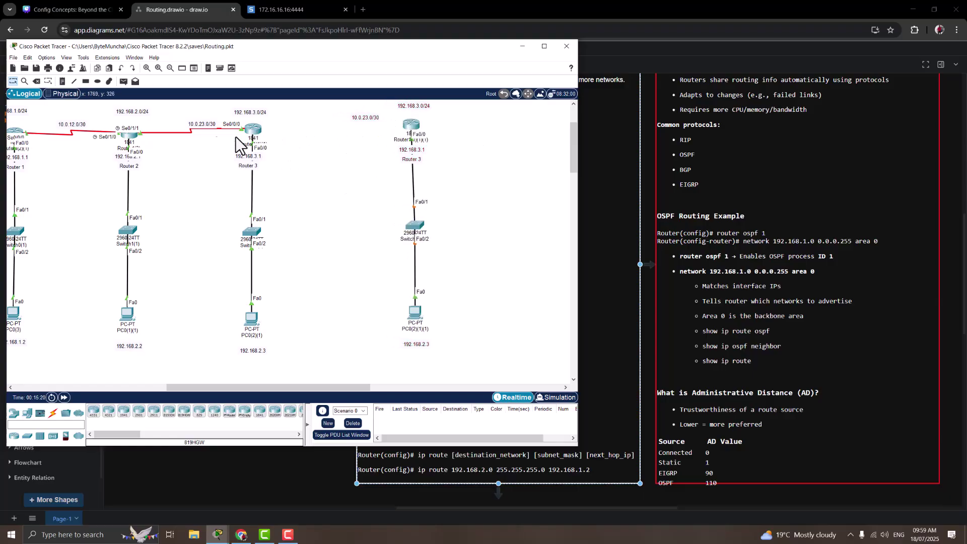
- Switch to the draw.io routing notes containing the OSPF Routing Example
mouse_move(132, 137)
left_click(756, 241)
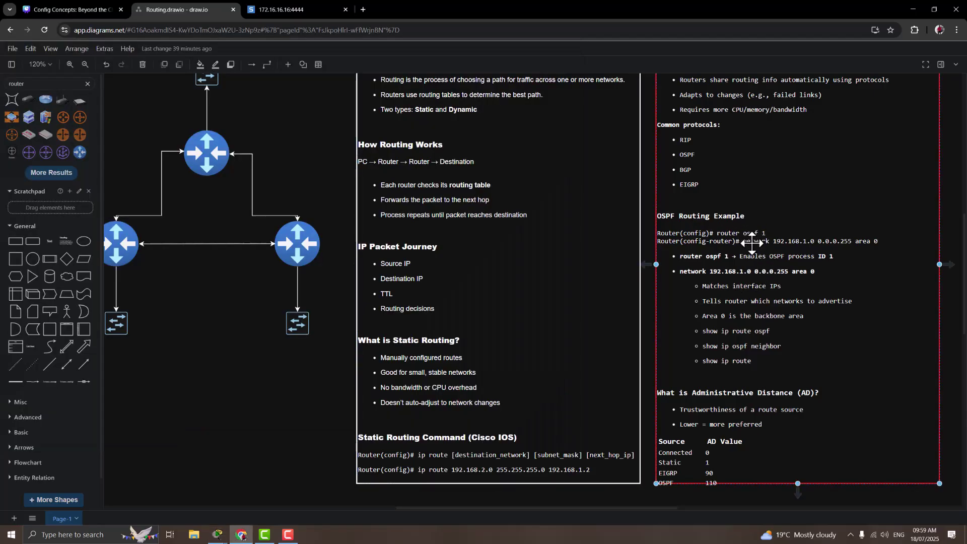